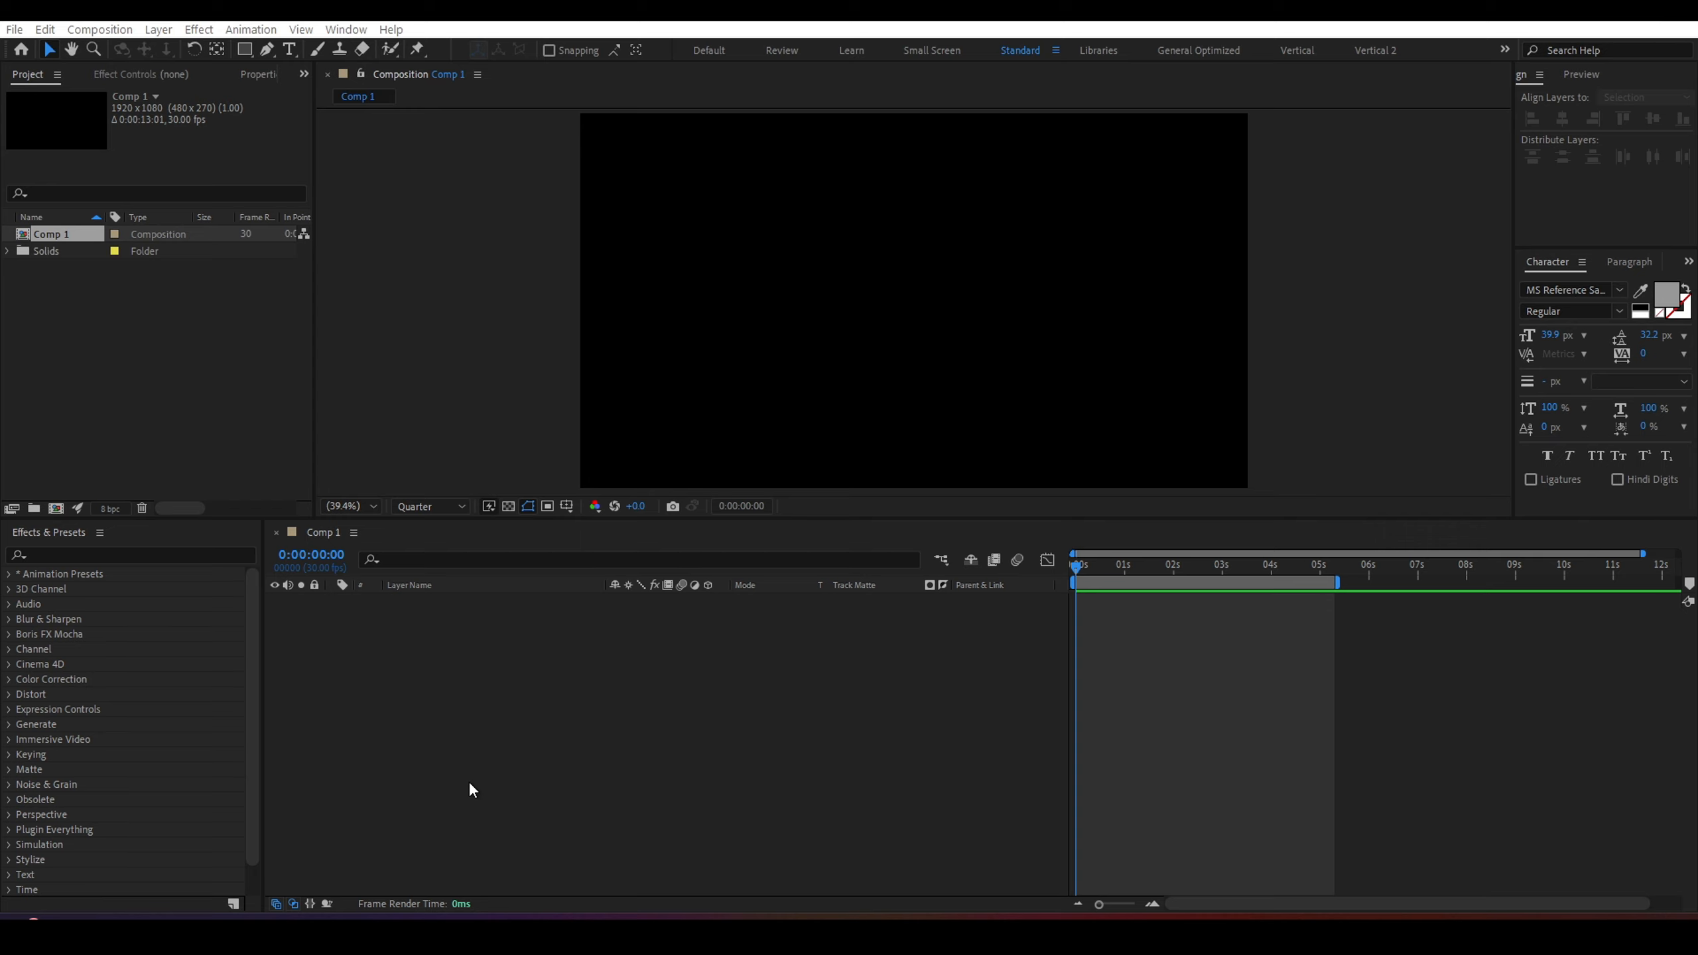
Draw a square shape layer about 305 px wide in the composition with the Rectangle tool.
key("q")
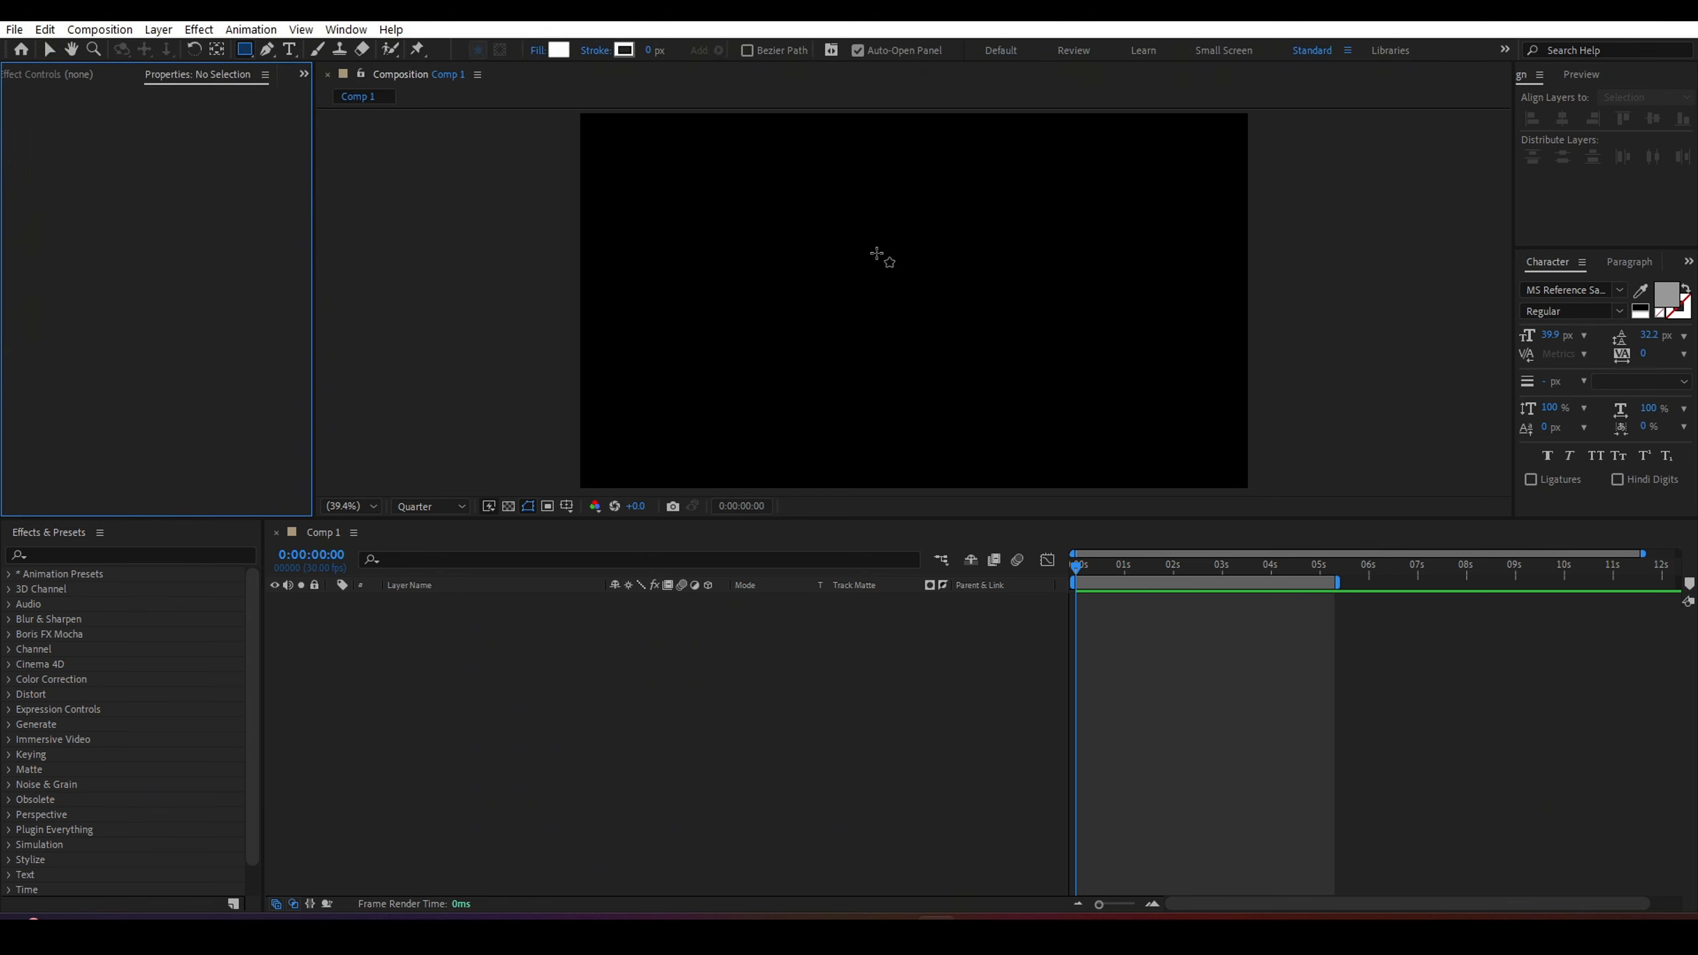
left_click_drag(866, 241, 972, 312)
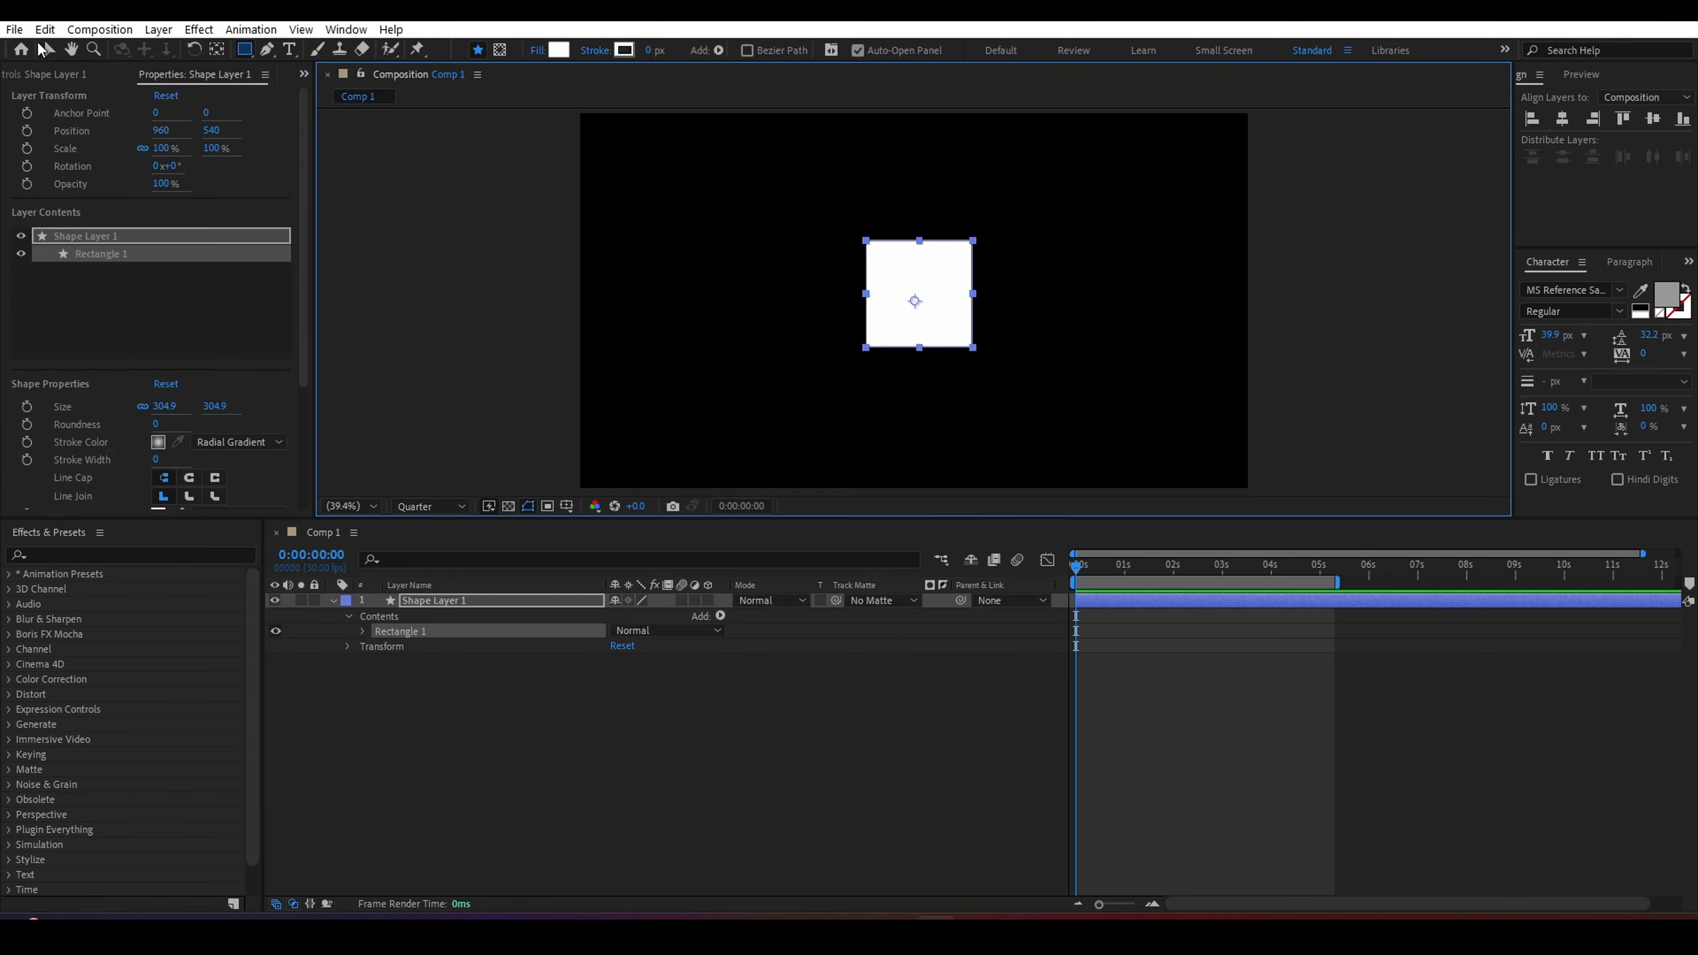
left_click(49, 49)
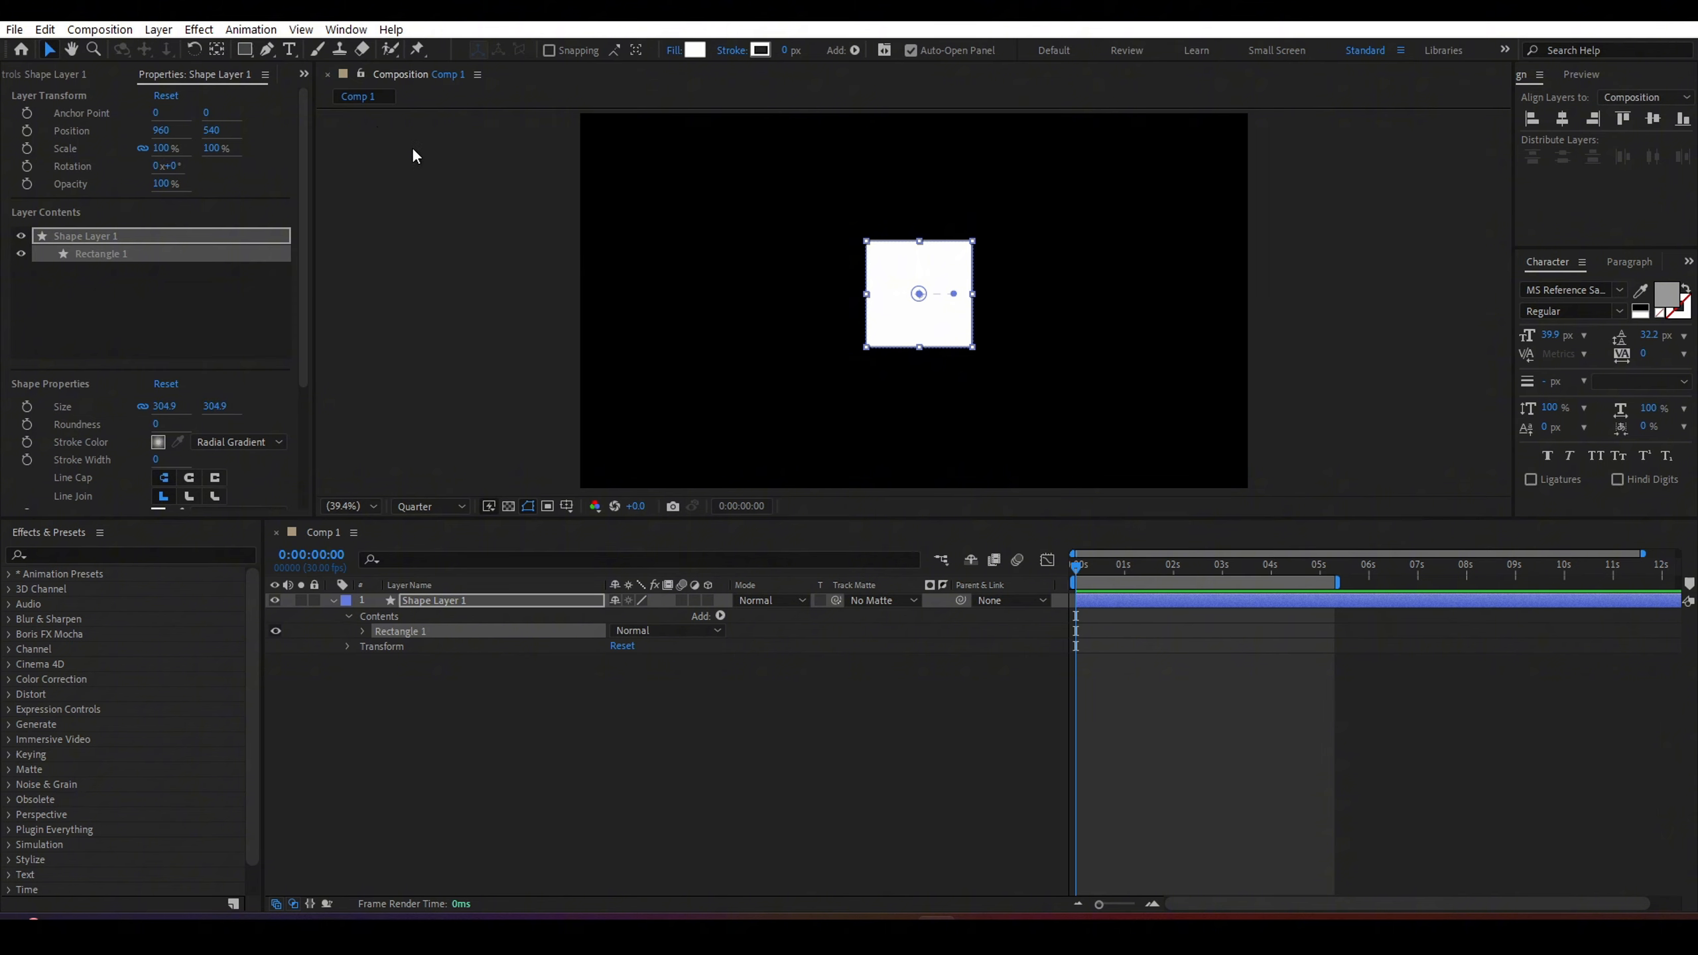
Center the square's anchor point on the shape and align the layer to the composition's horizontal and vertical center.
left_click(461, 600)
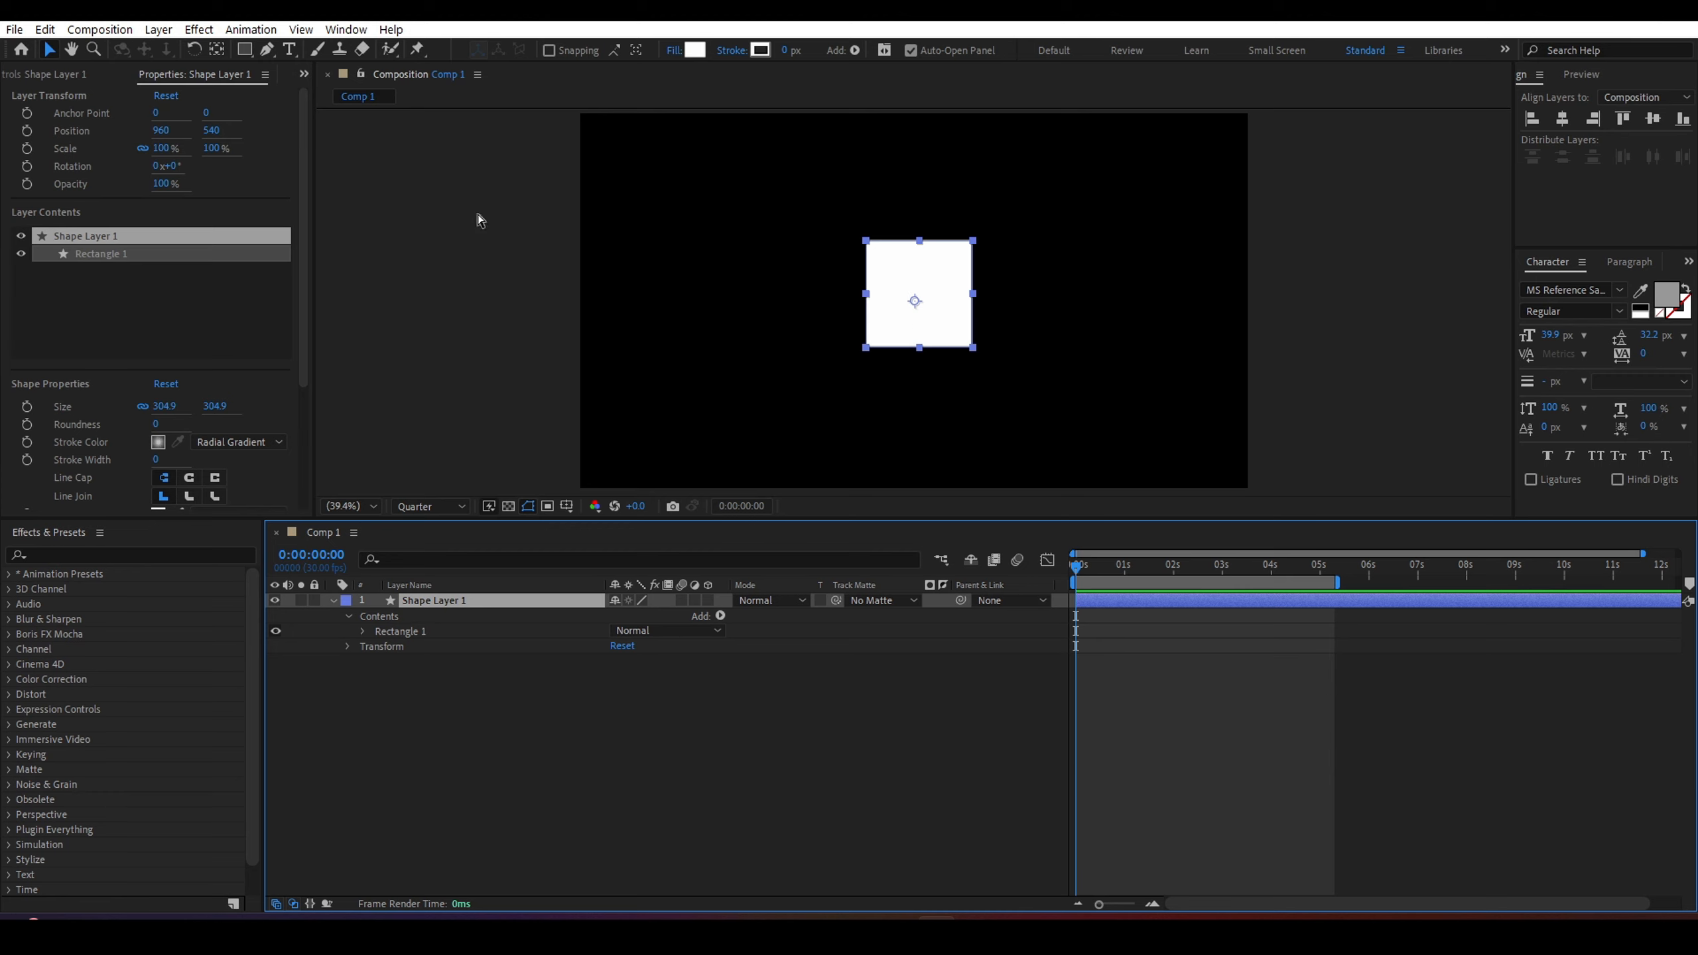
left_click(216, 51)
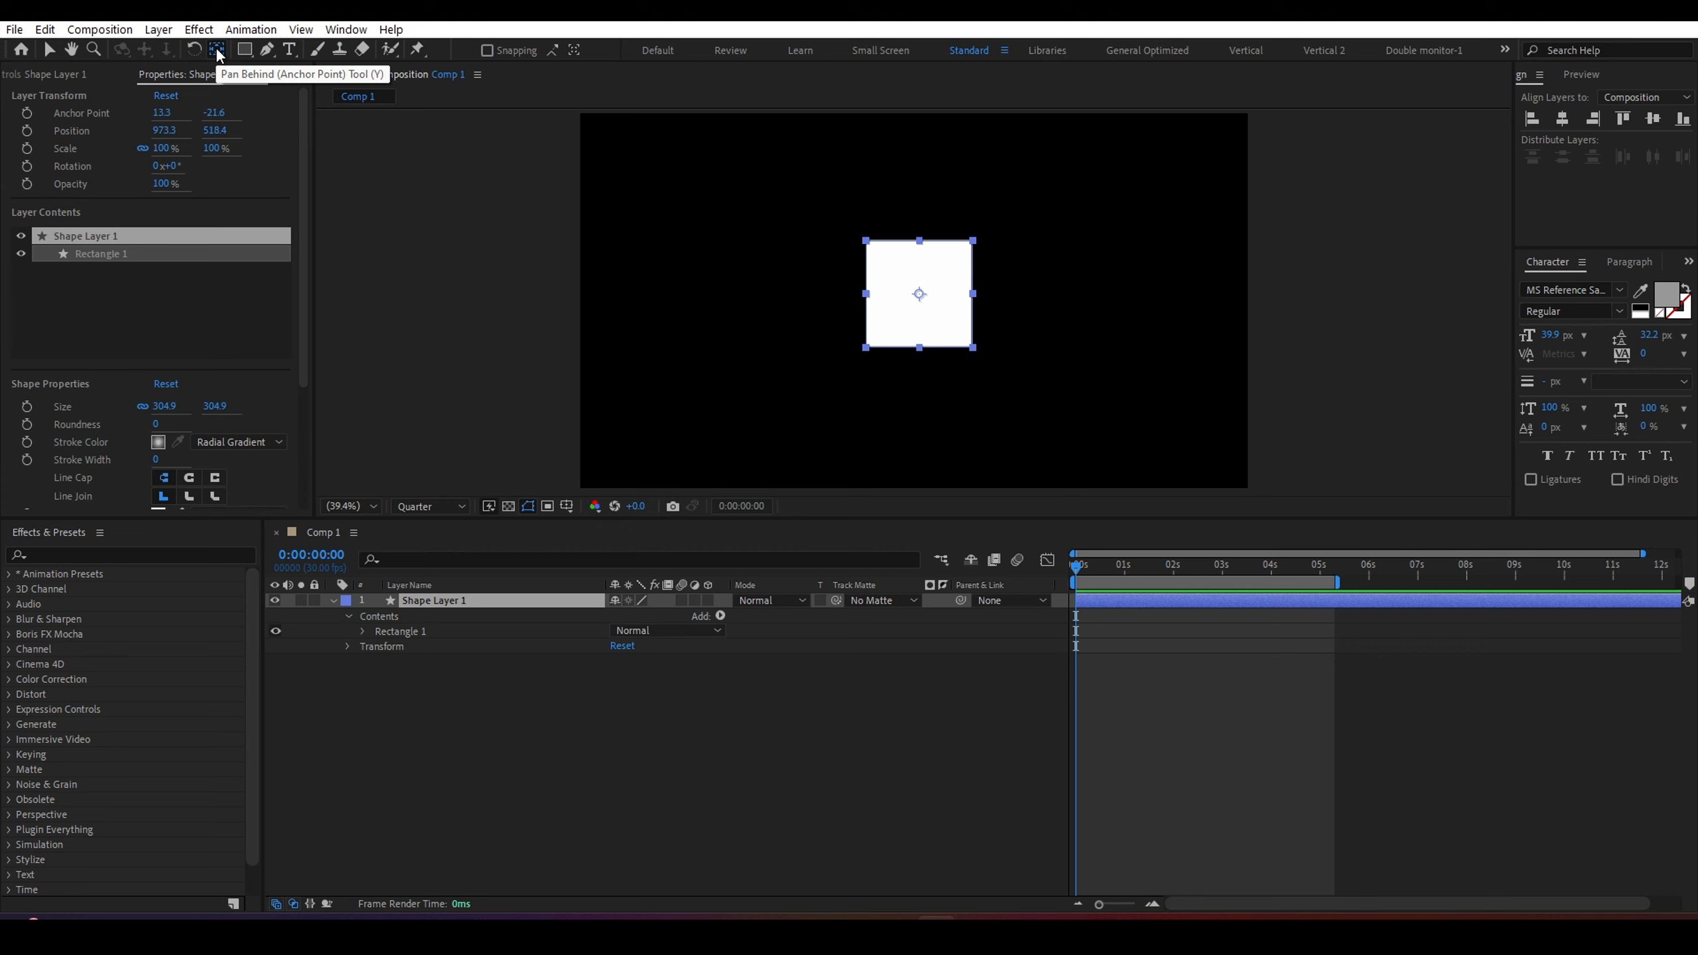
left_click_drag(918, 299, 923, 290)
left_click(49, 49)
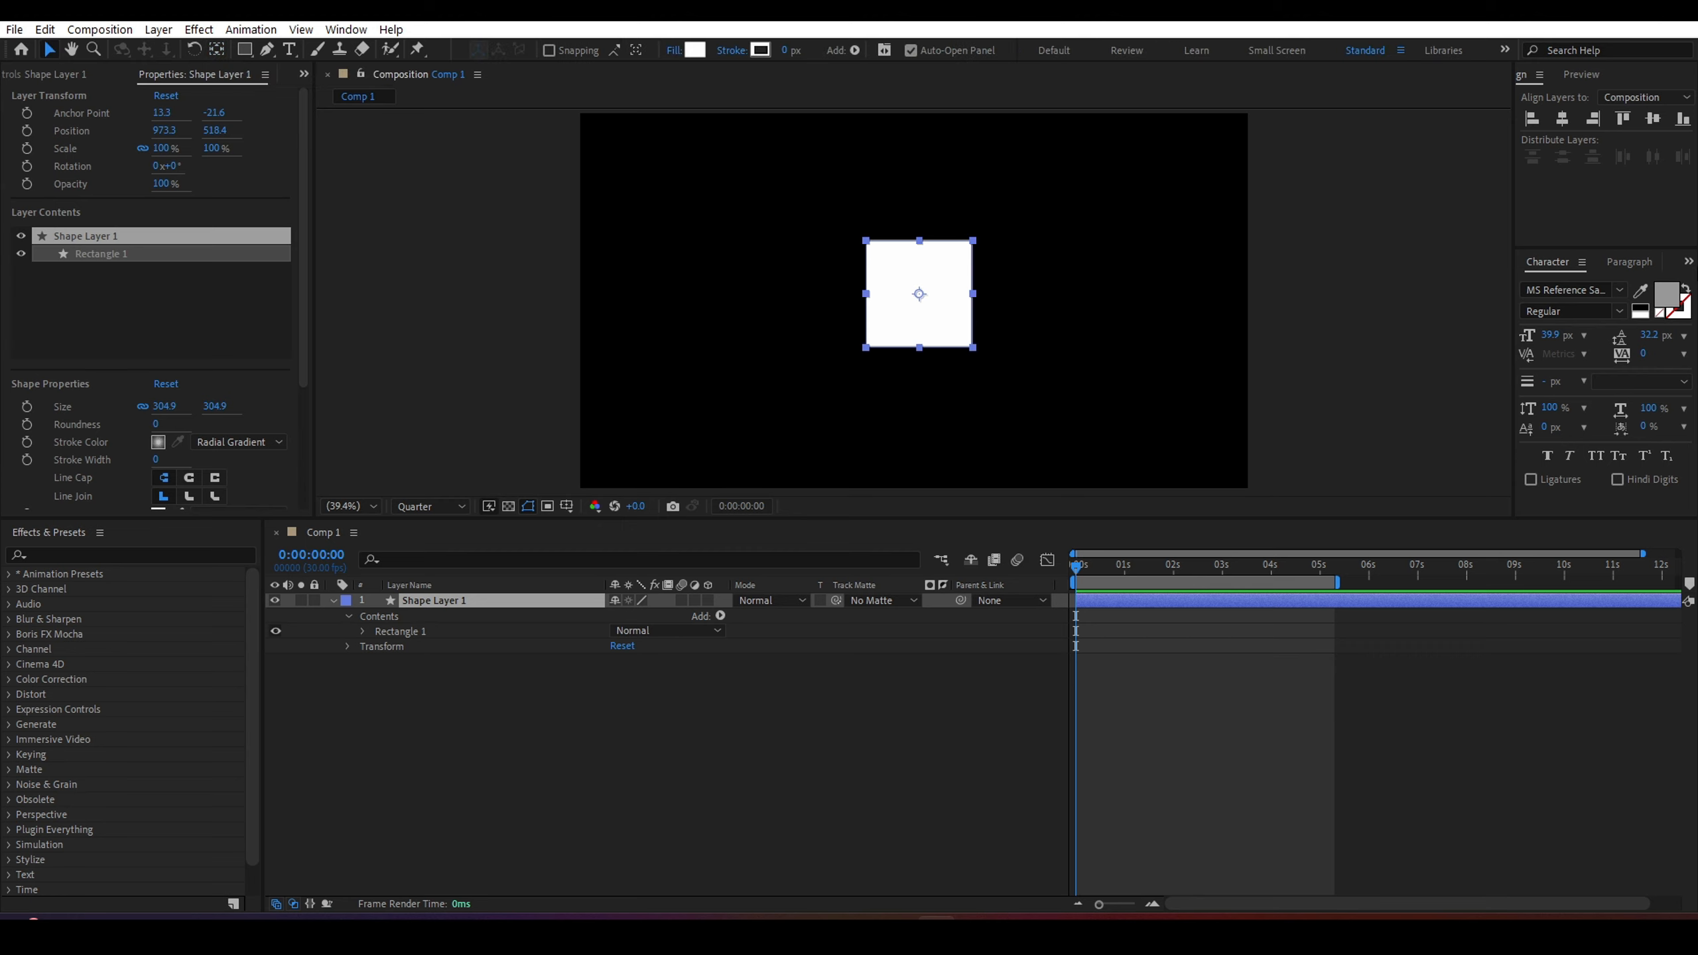
left_click(1563, 119)
left_click(1656, 119)
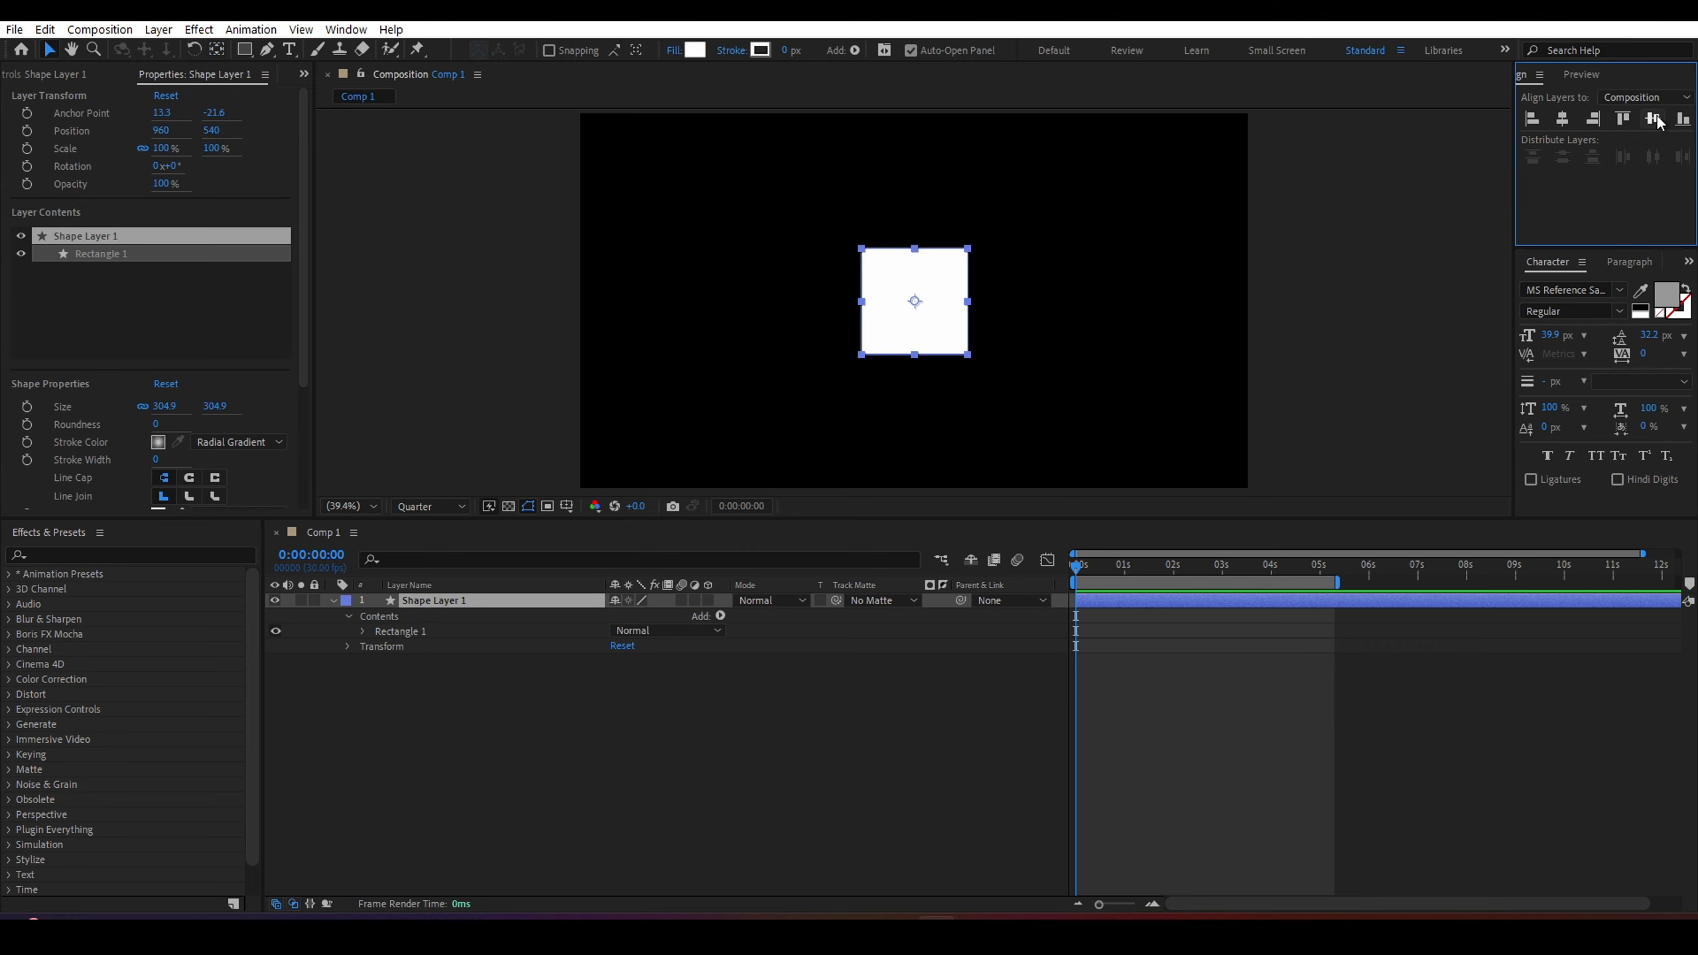
left_click(465, 618)
right_click(479, 681)
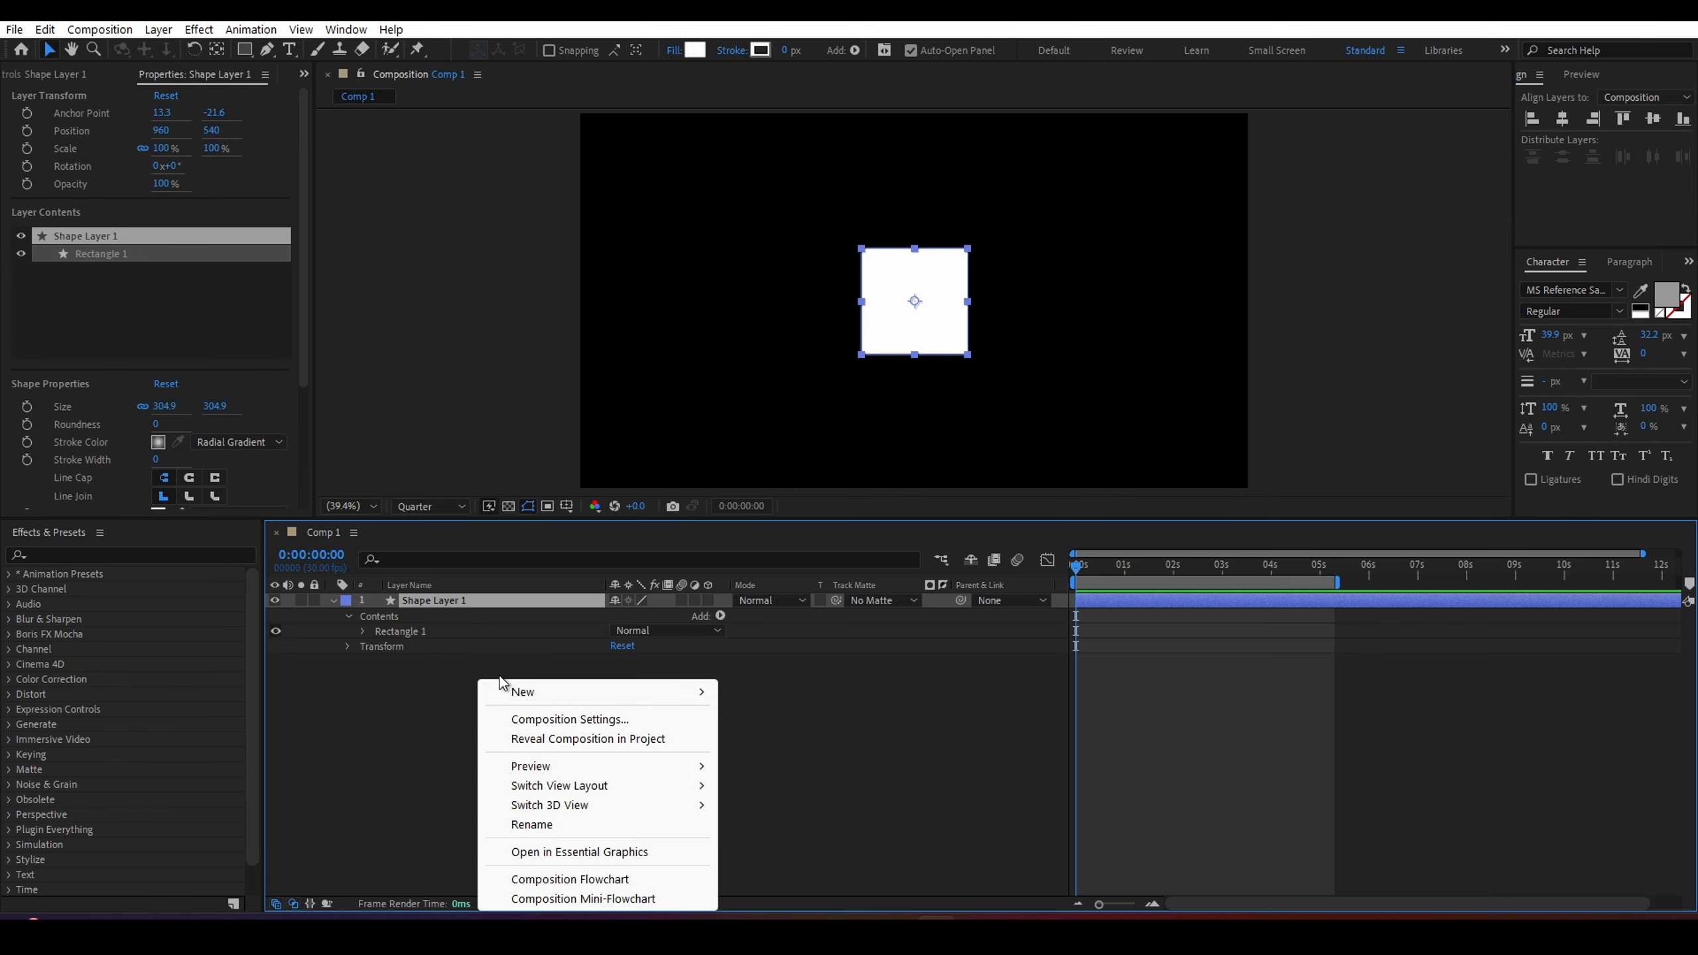
mouse_move(554, 691)
left_click(469, 693)
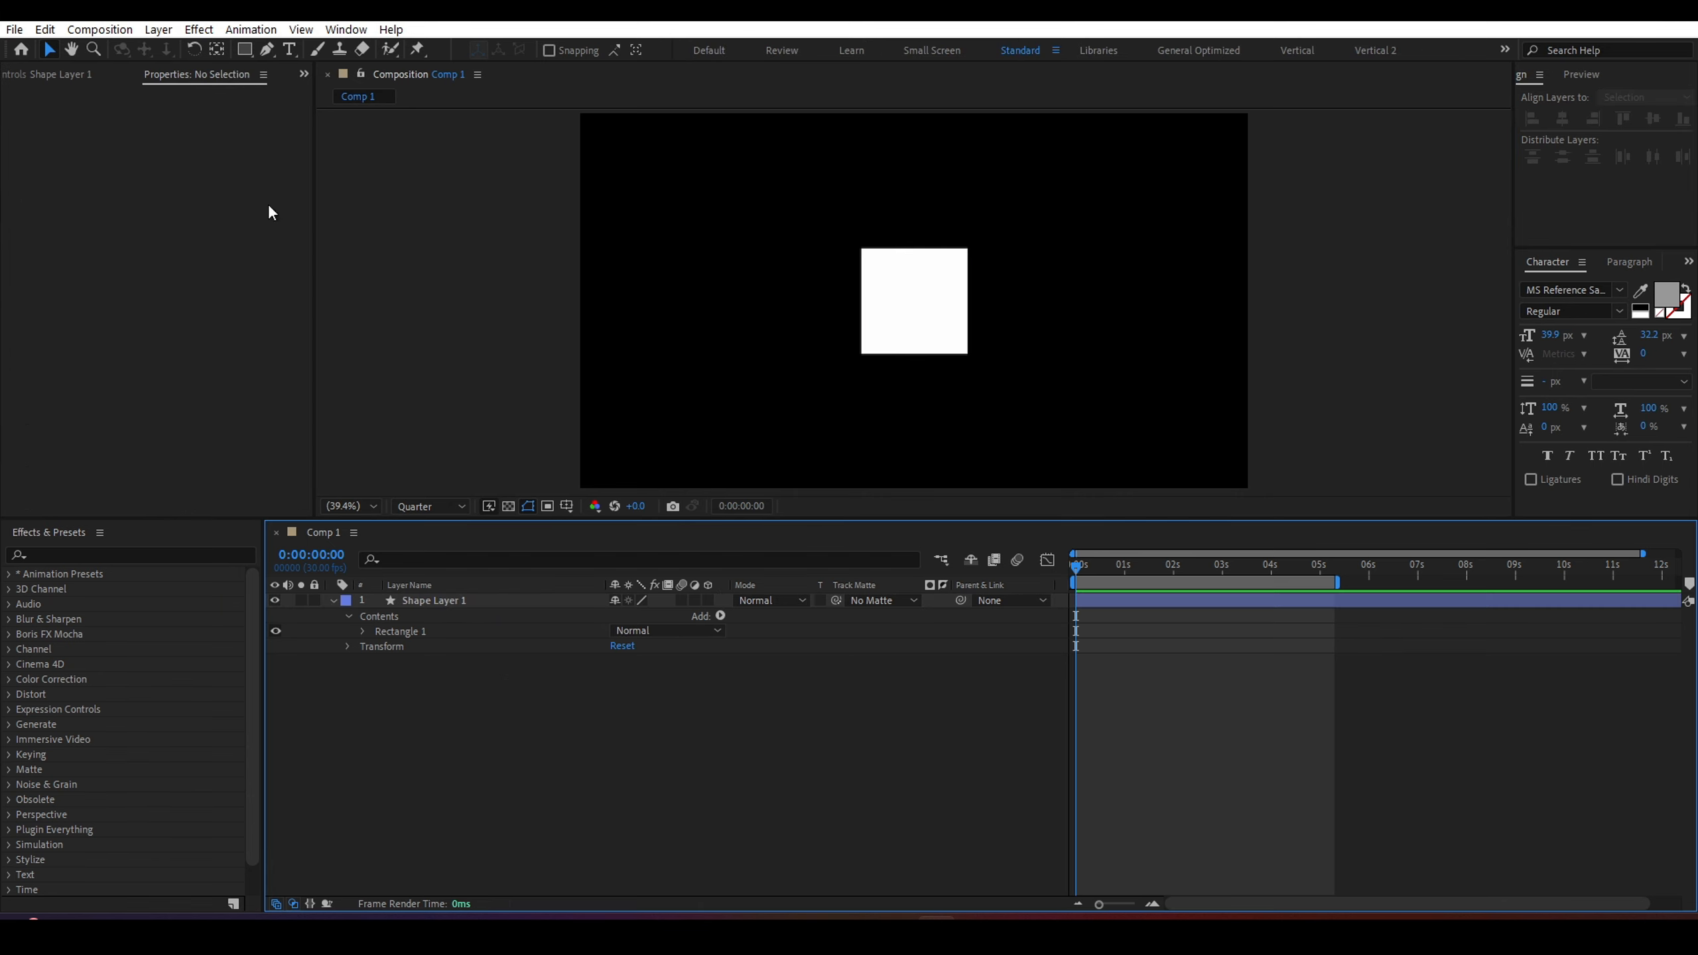
Create a new null object layer in the composition.
left_click(159, 29)
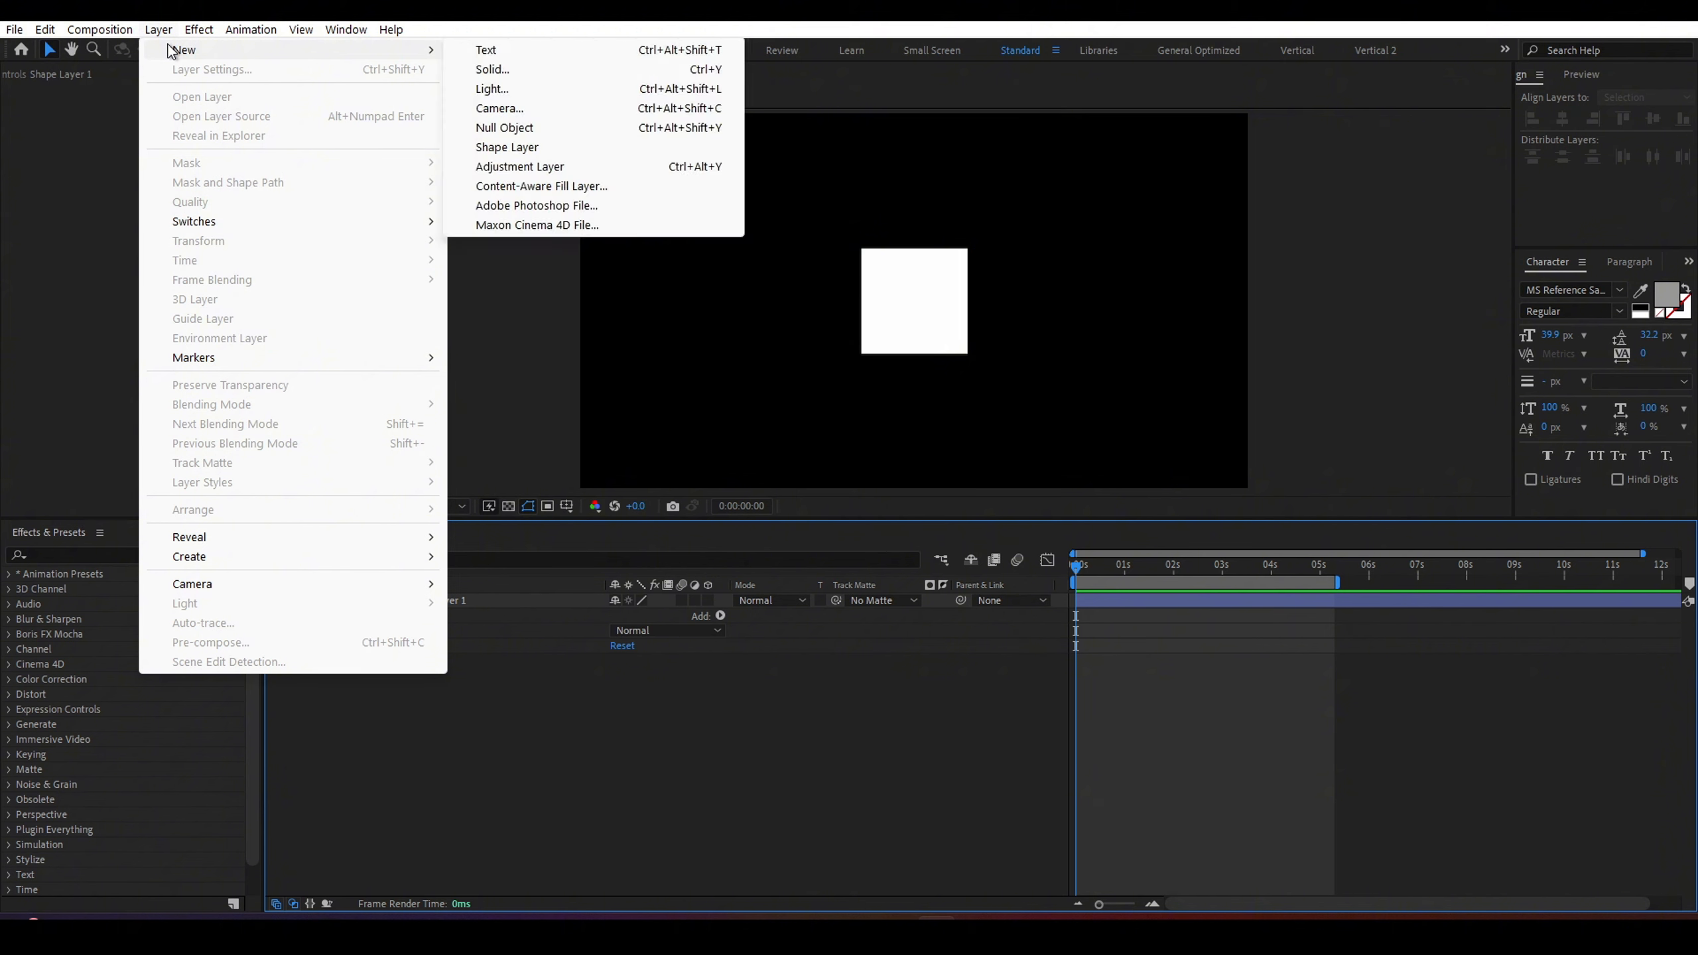
mouse_move(425, 35)
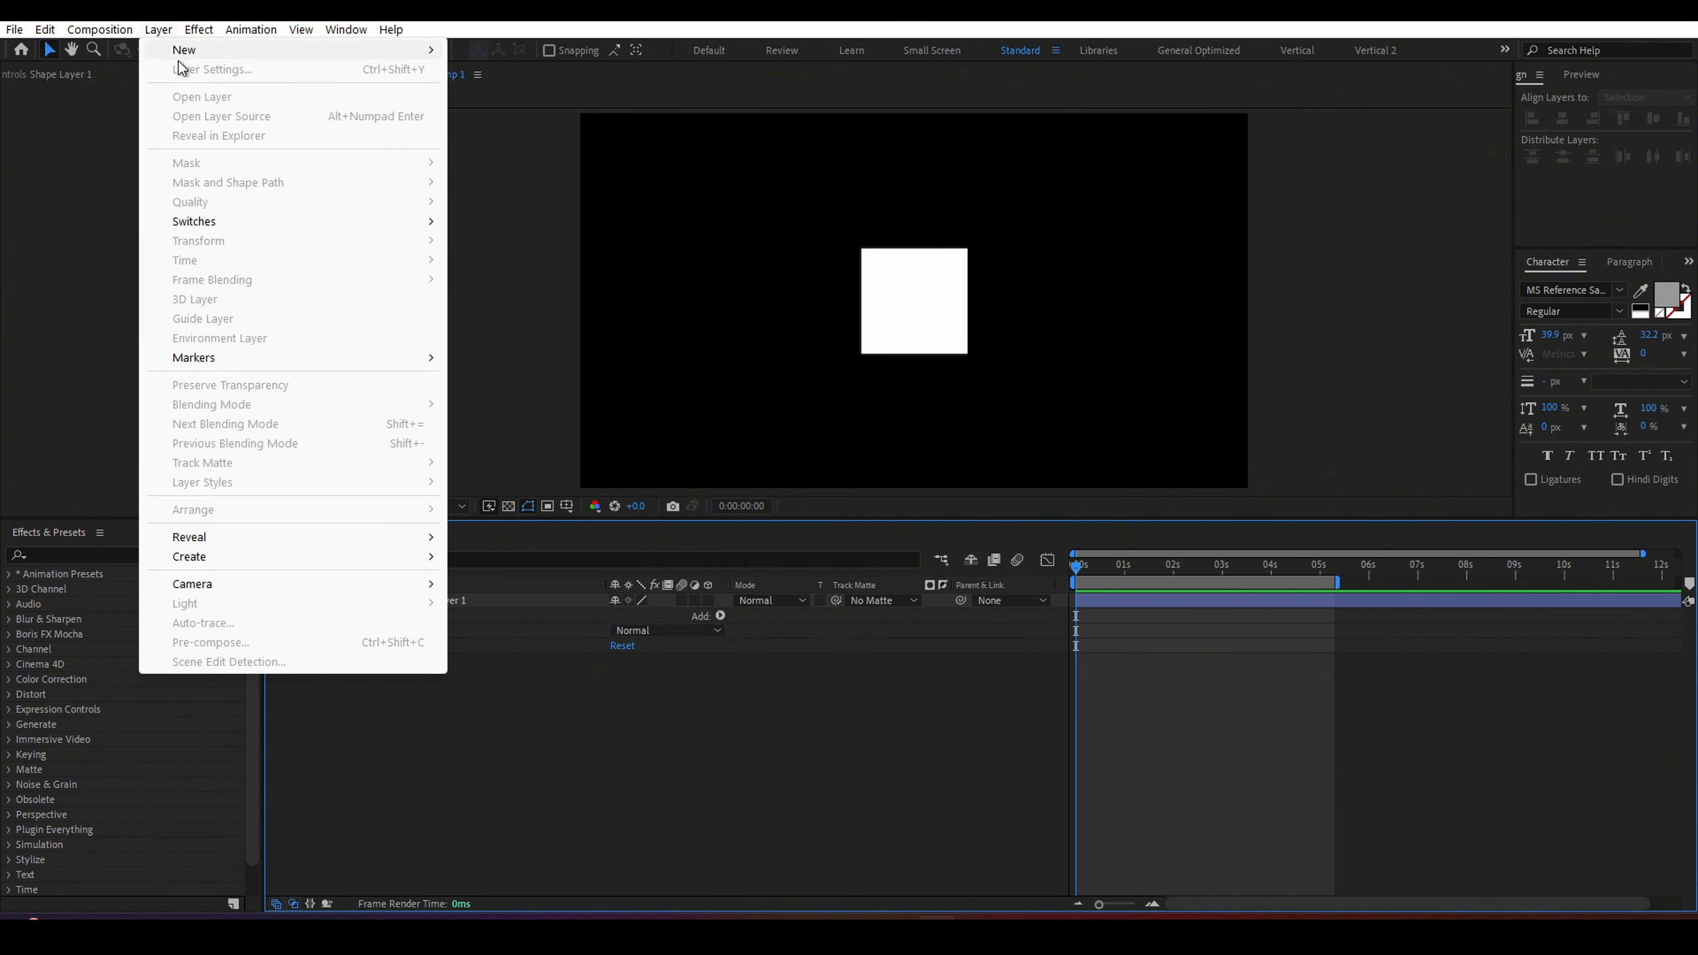
left_click(510, 127)
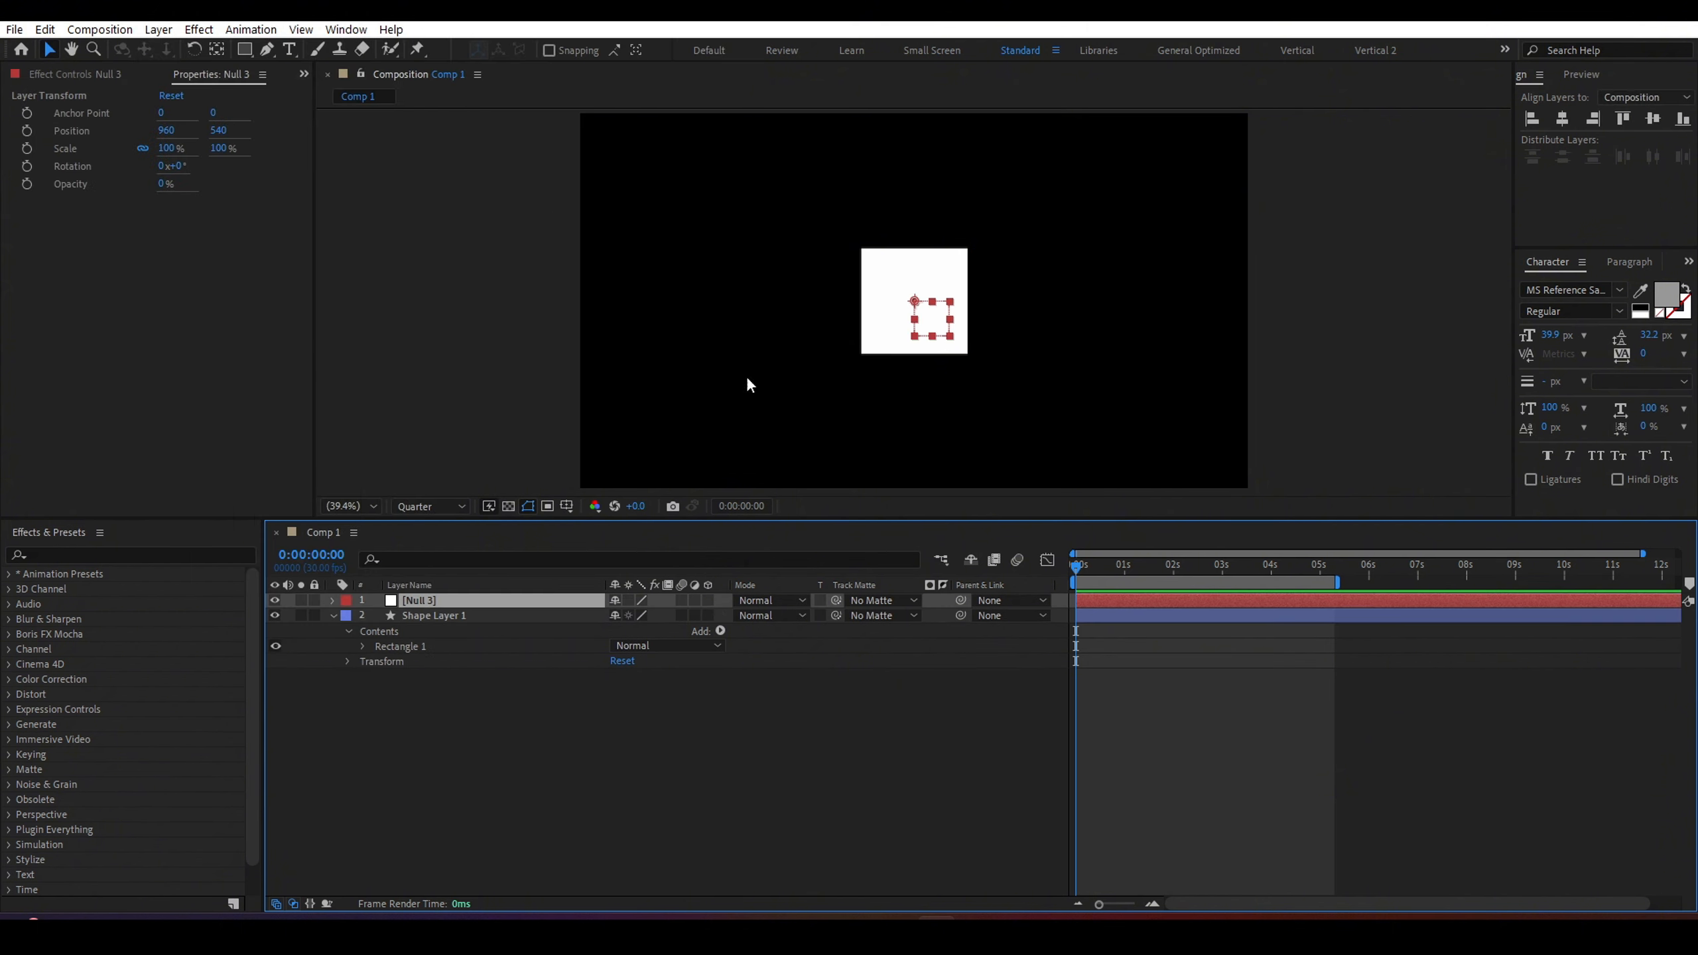
Search the effects for slider and apply a Slider Control effect to the null layer.
left_click(452, 621)
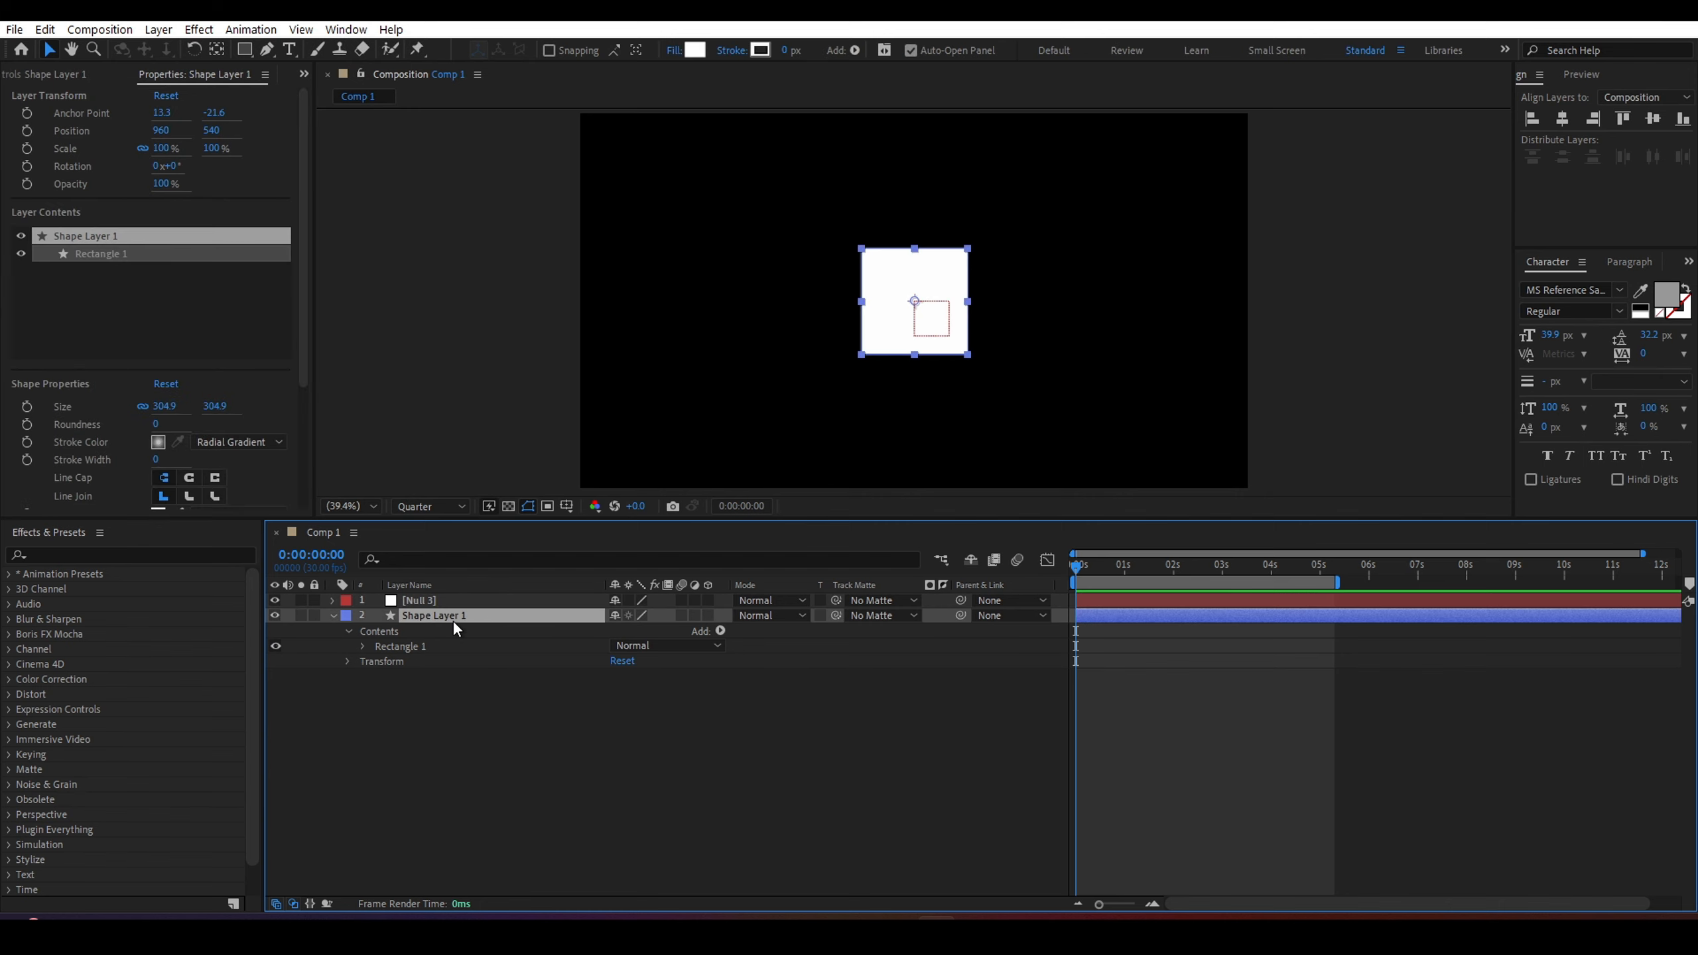
left_click(88, 554)
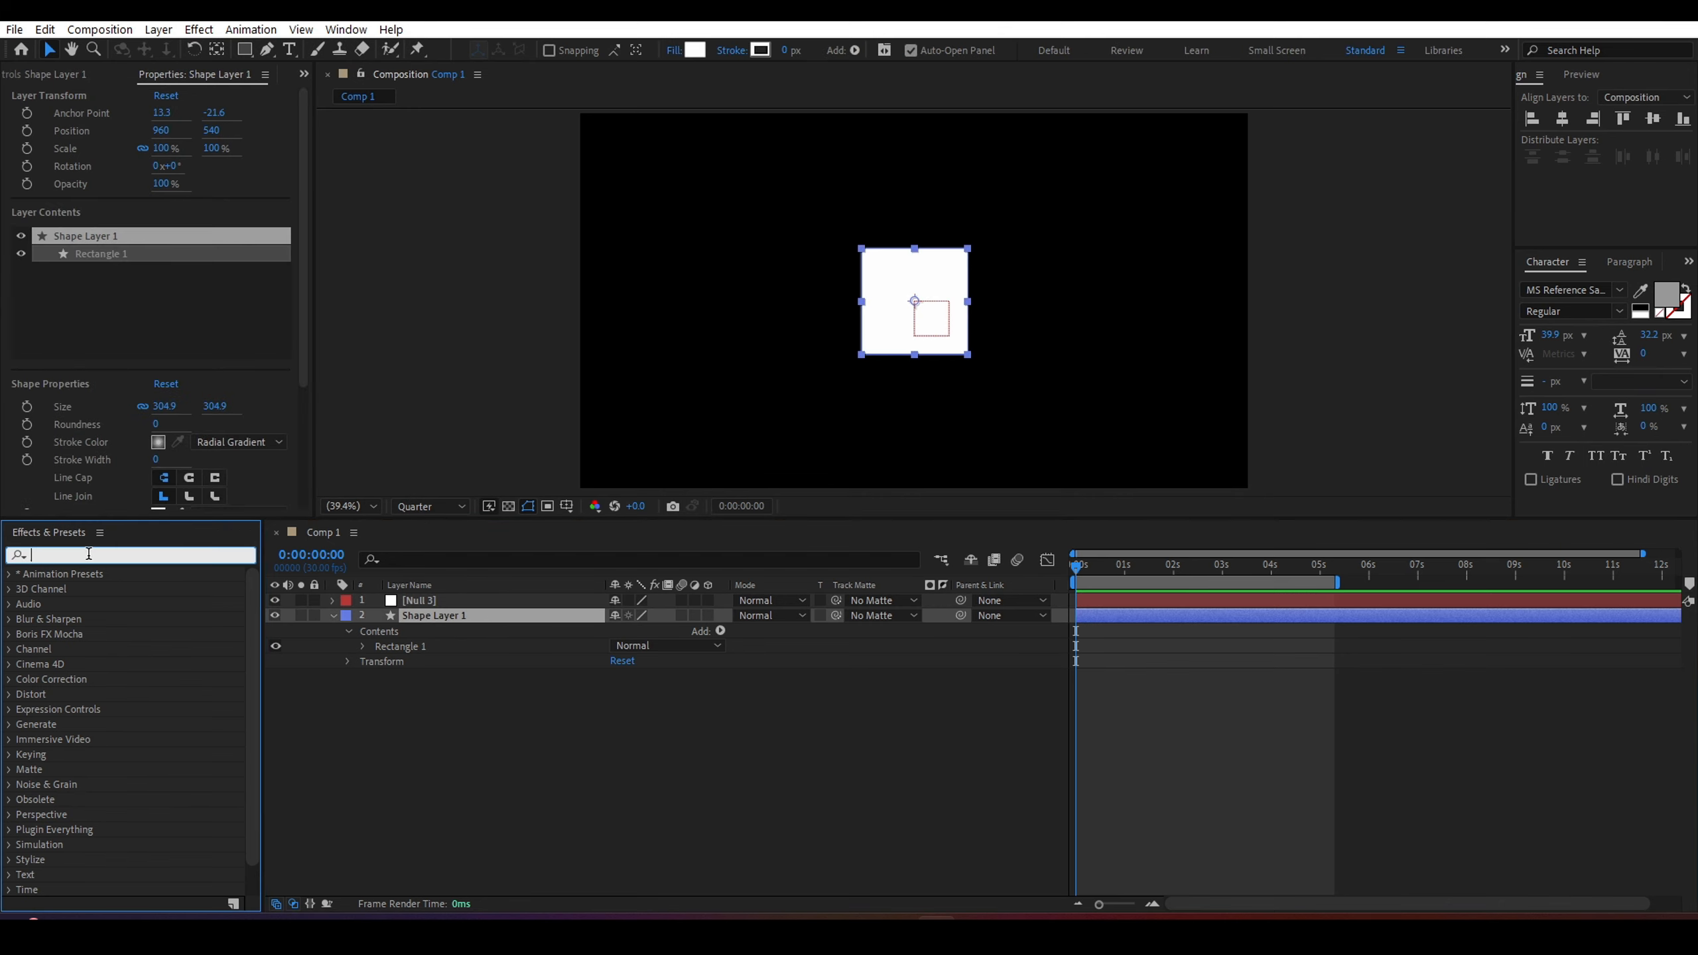
type("slider")
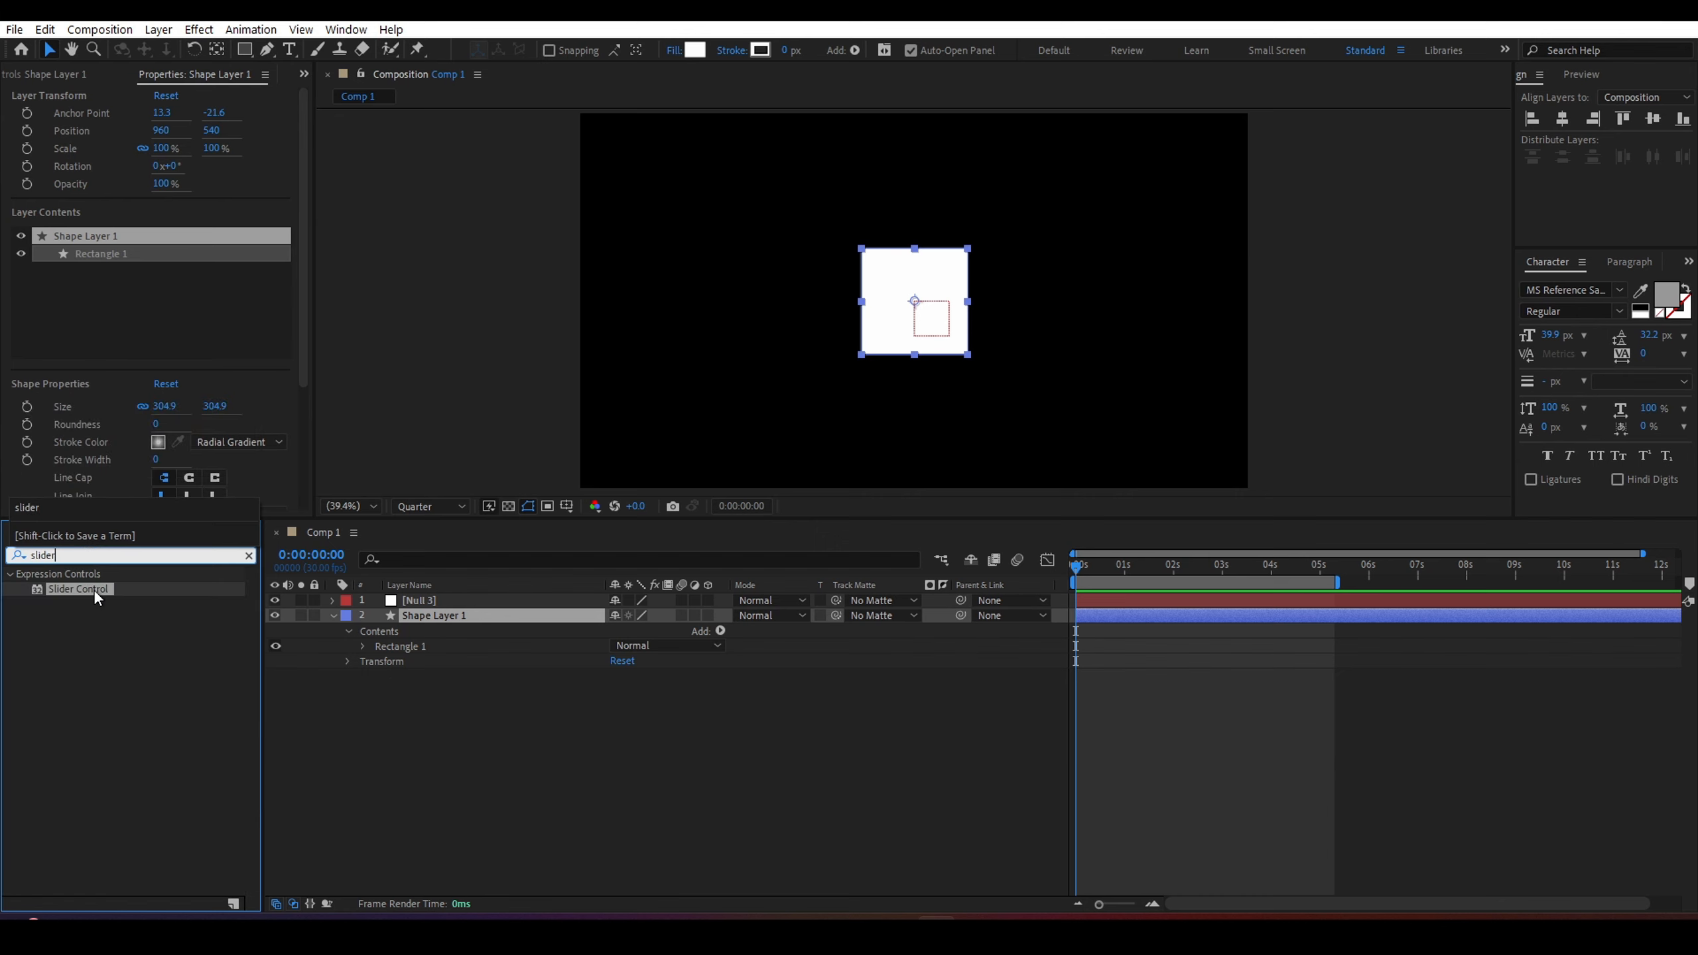
left_click_drag(94, 590, 446, 601)
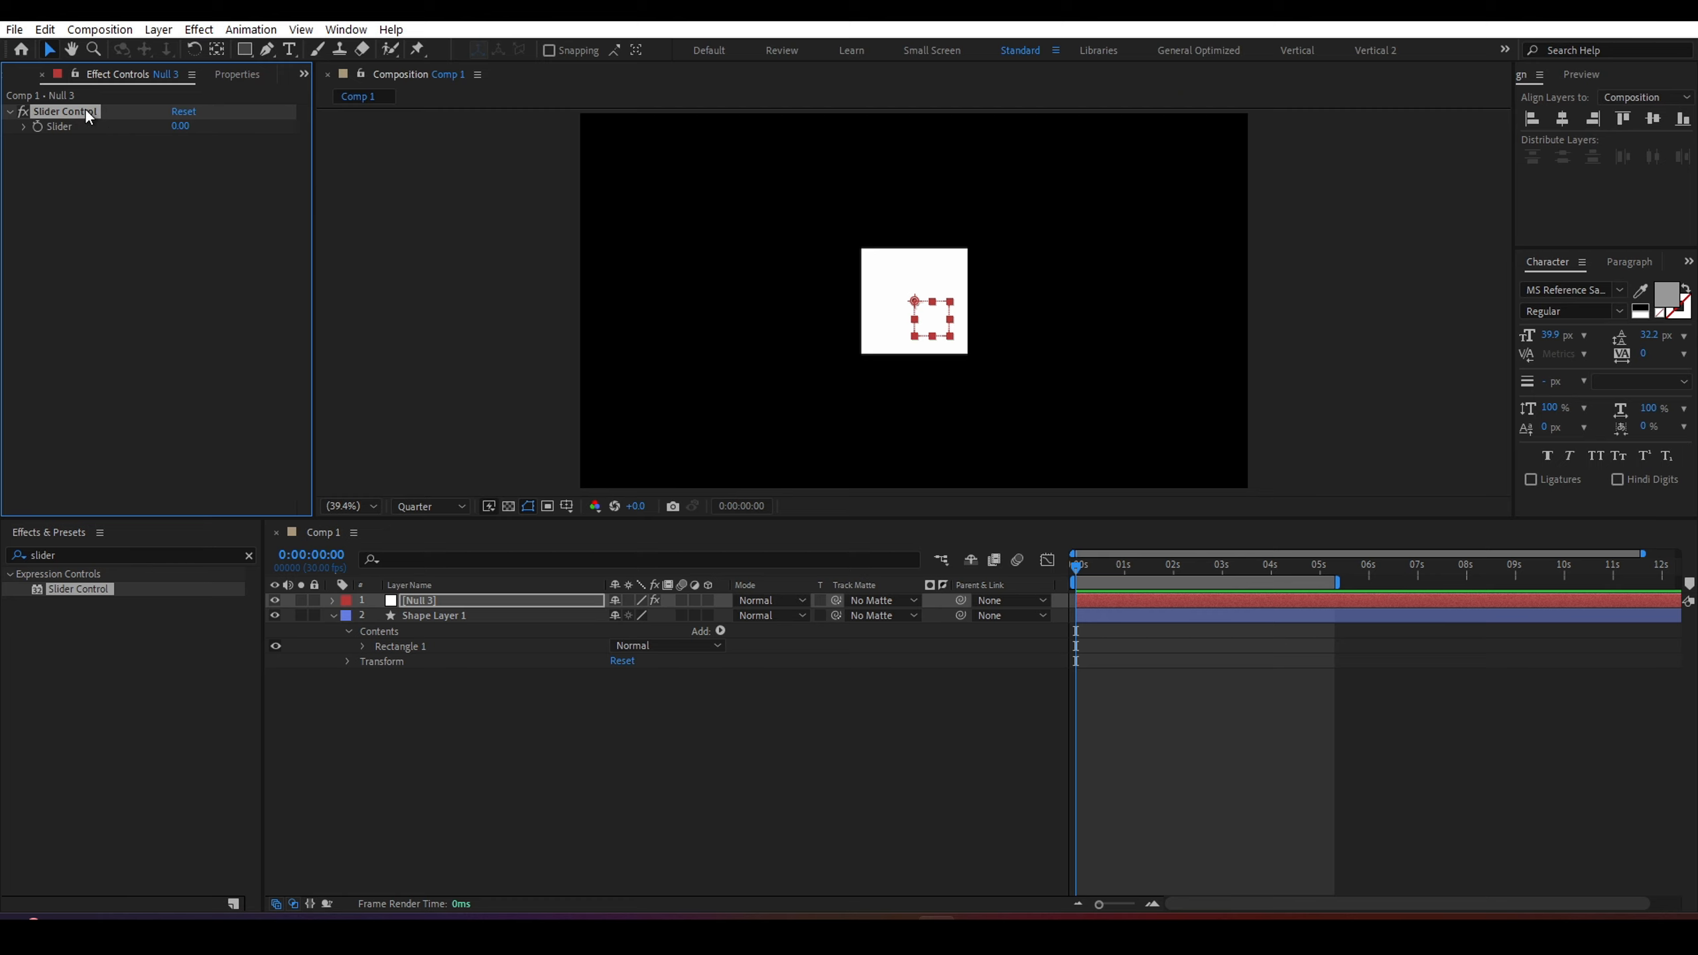
Duplicate the Slider Control effect on the null layer.
key("ctrl+d")
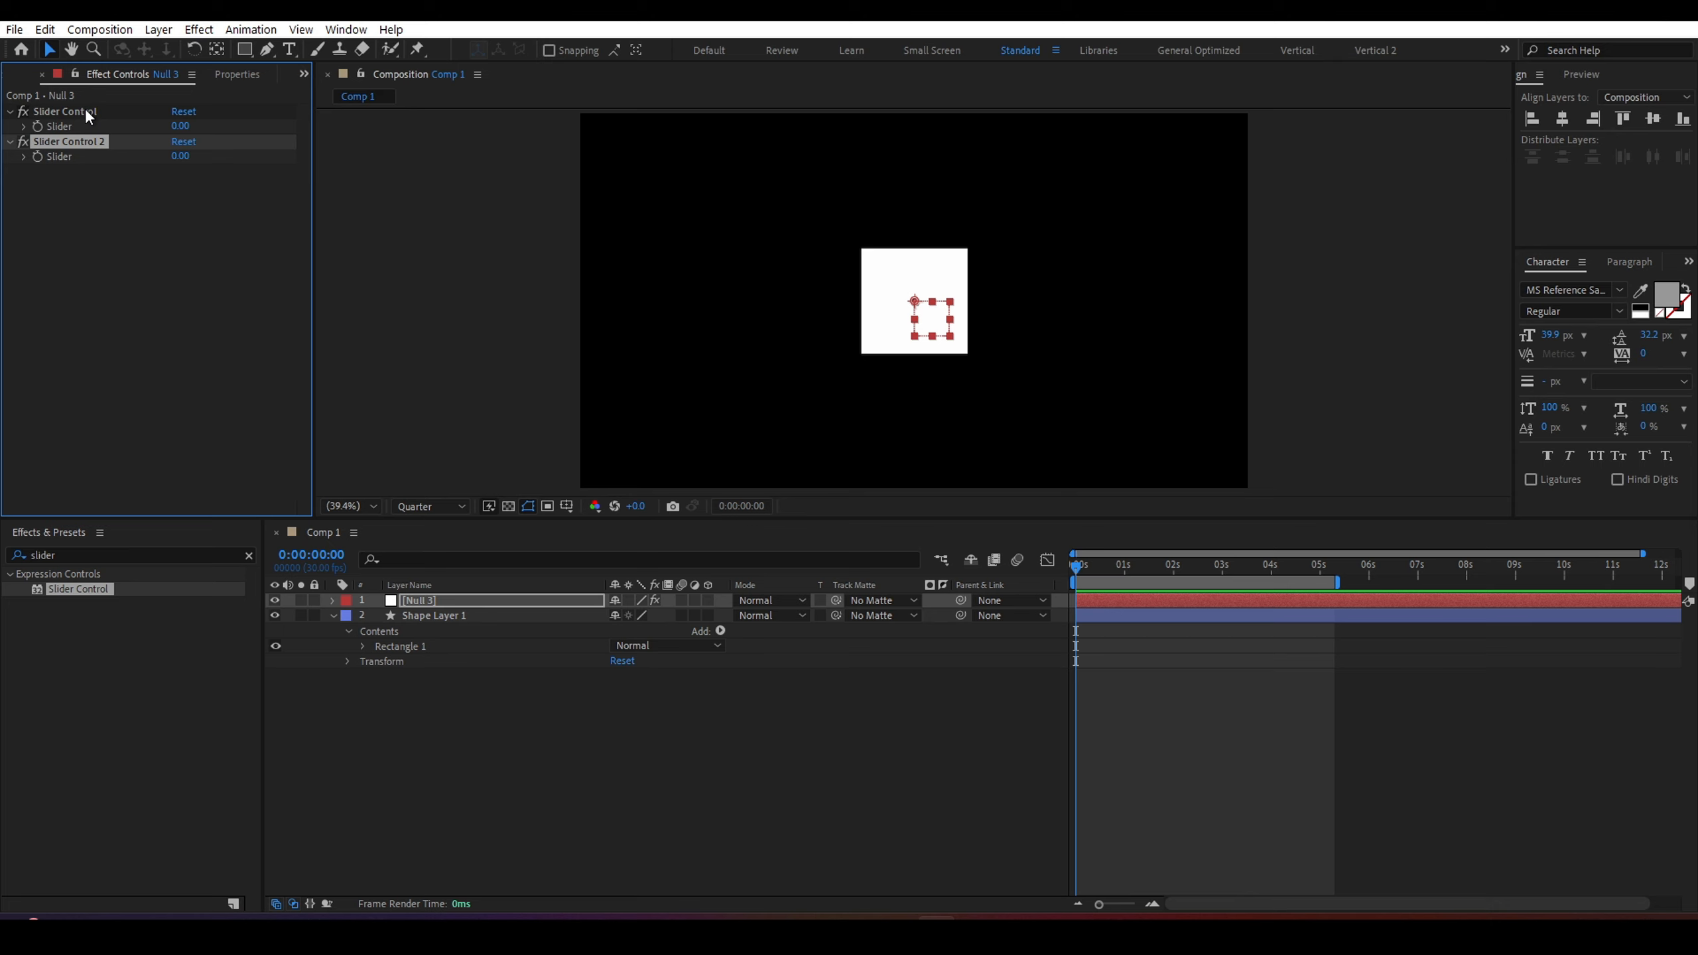
left_click(438, 625)
left_click(448, 614)
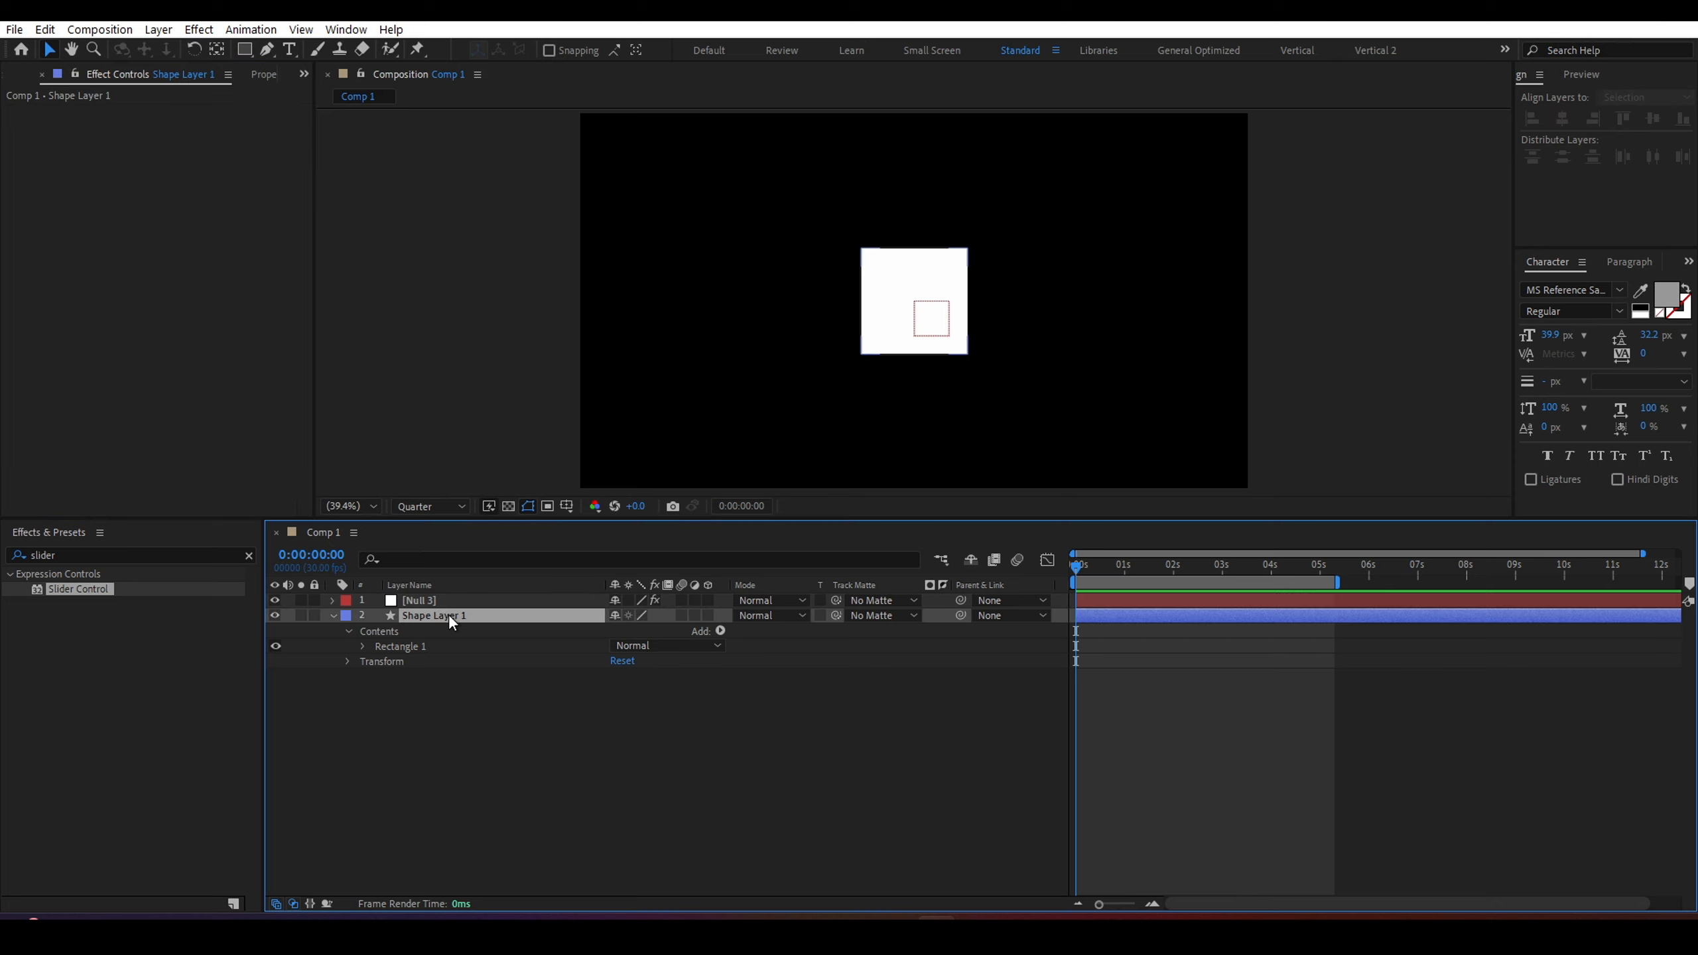
left_click(445, 602)
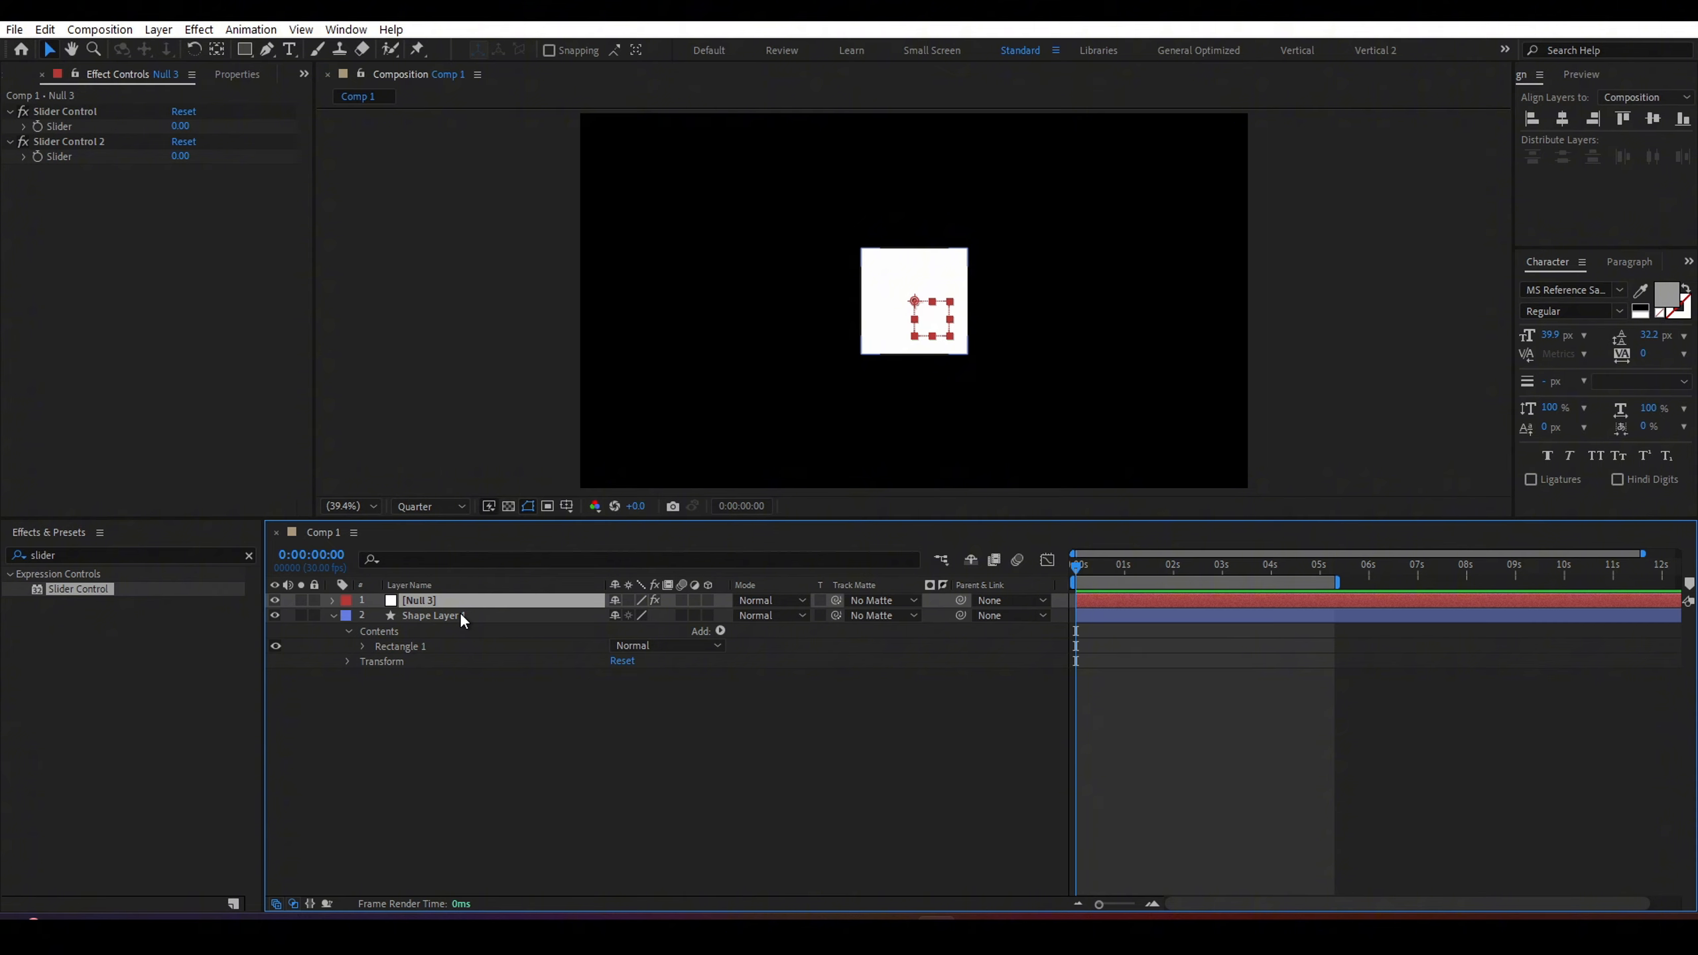
left_click(460, 613)
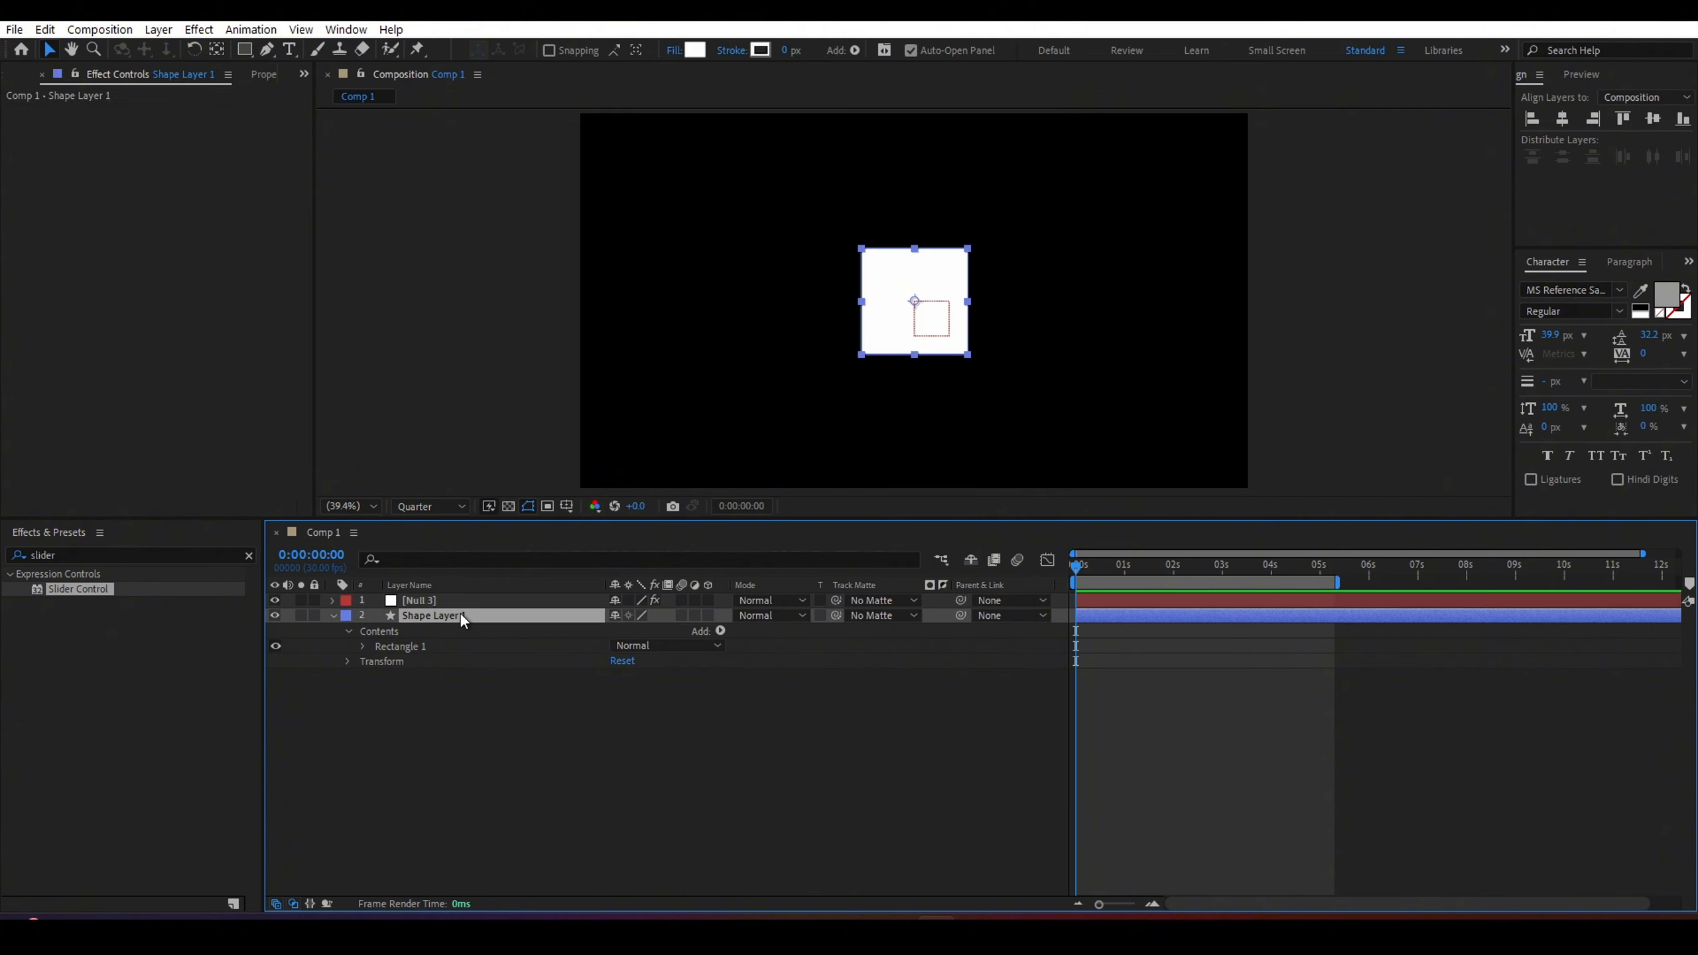
Add an expression to the shape layer's Position and pick-whip it to the null's first Slider.
key("p")
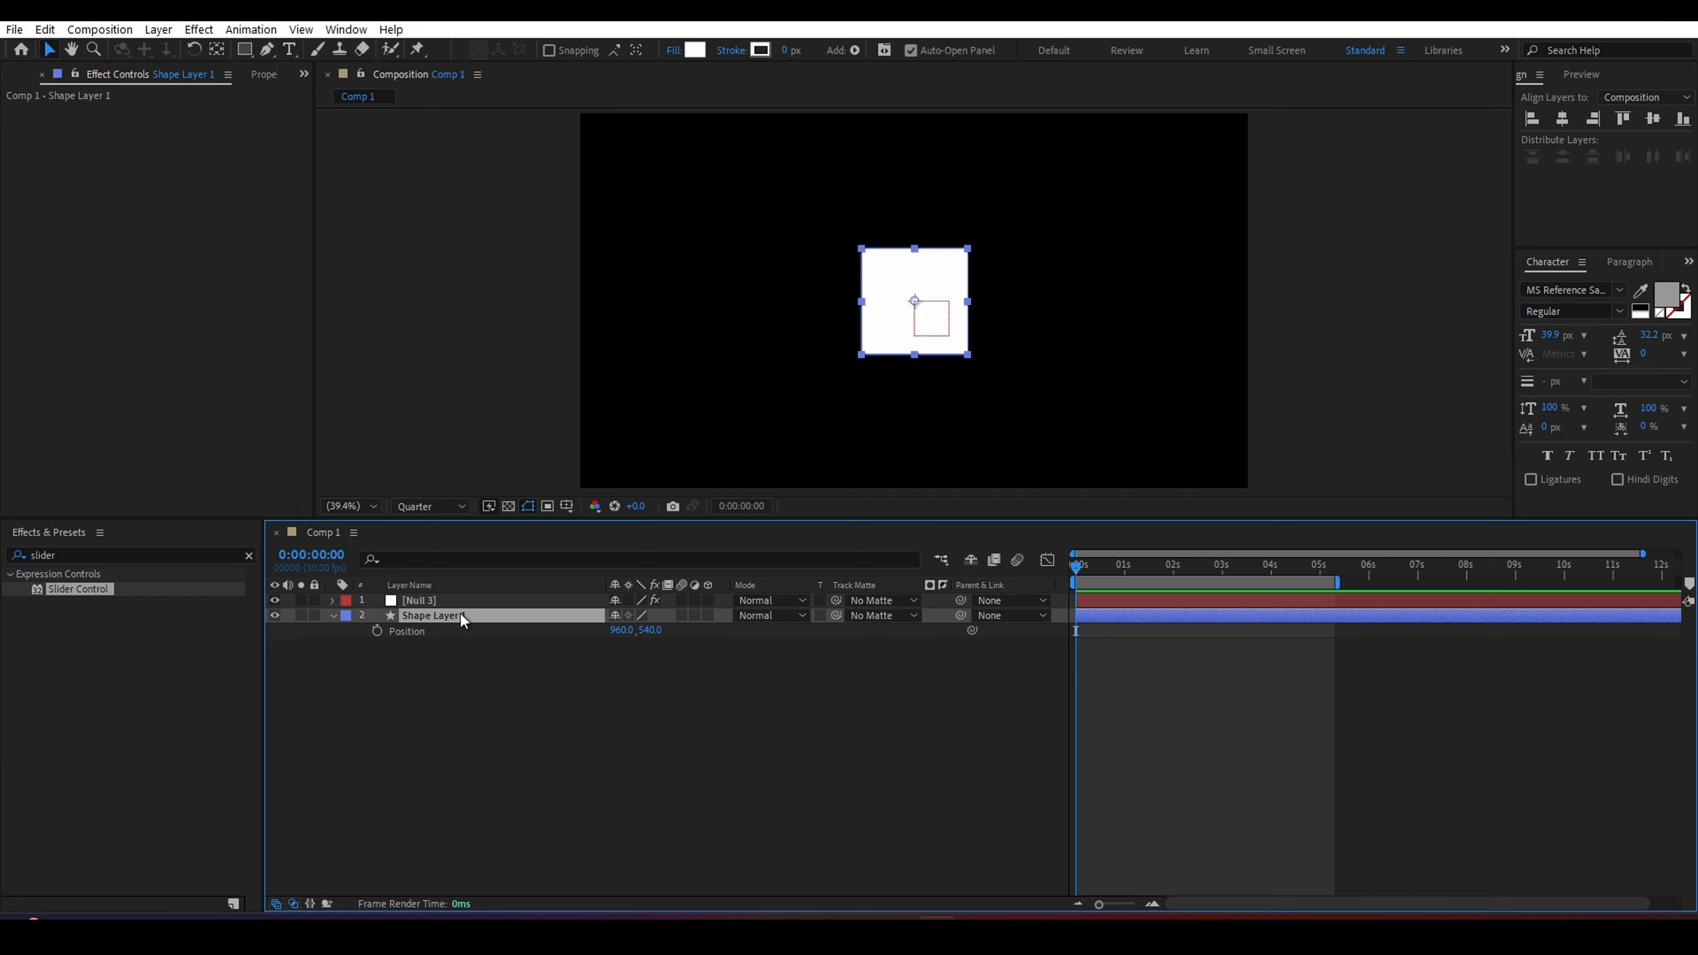
left_click(377, 630, "alt")
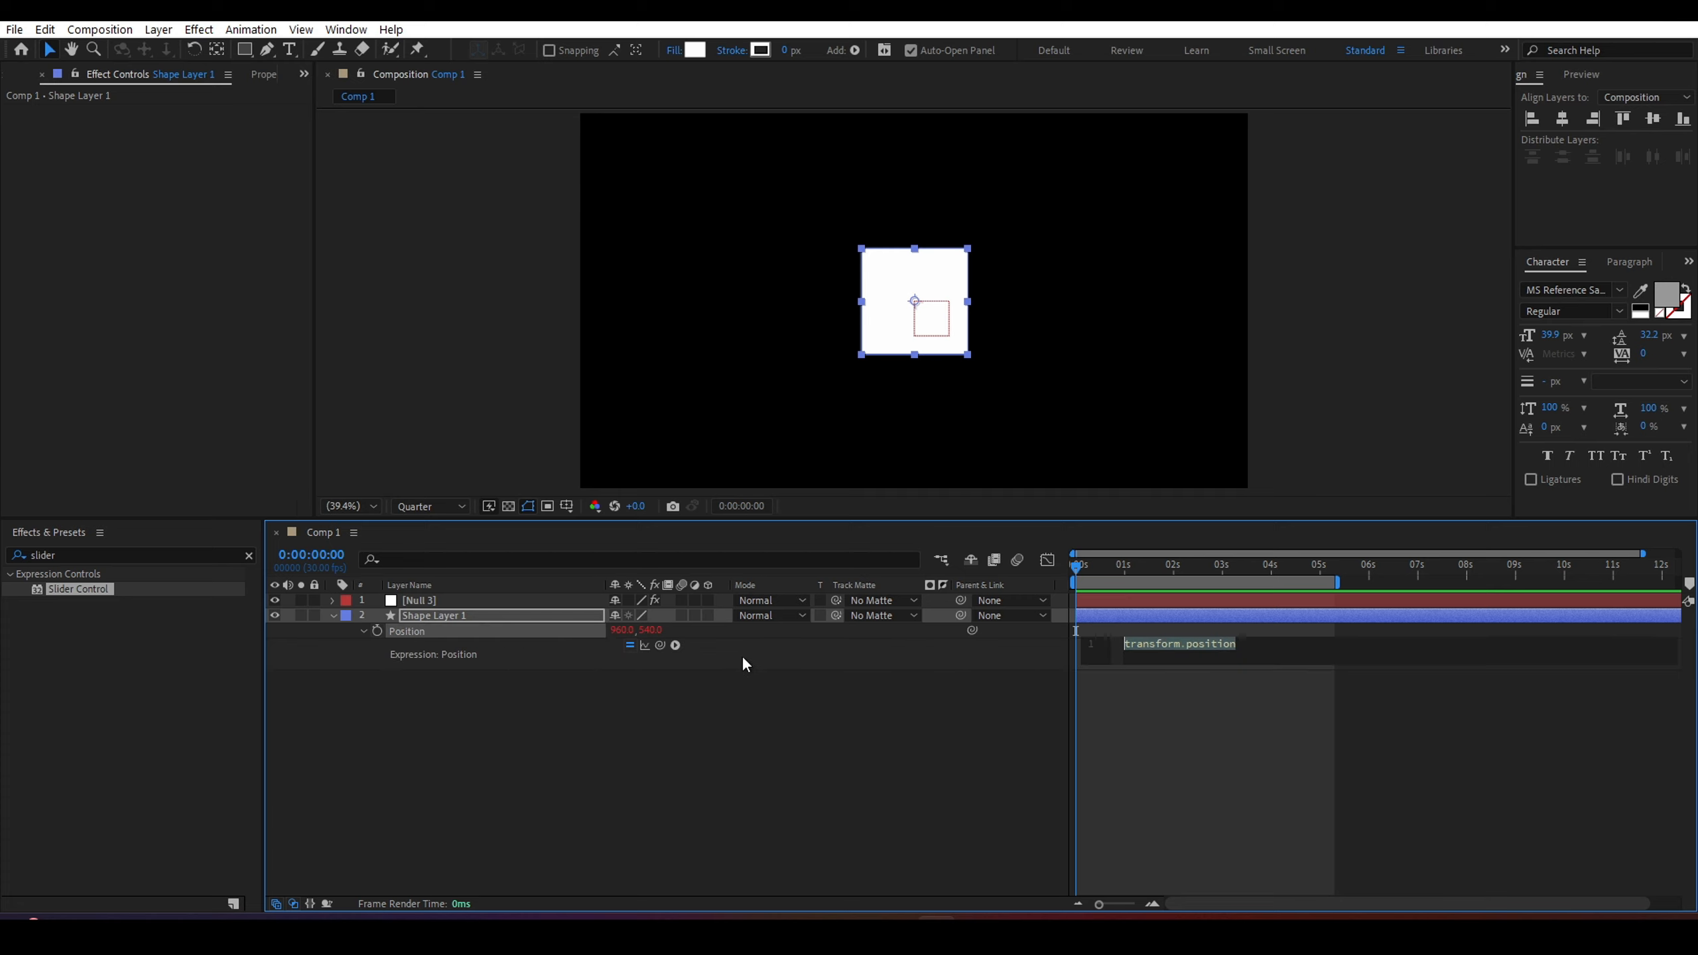
left_click(517, 602)
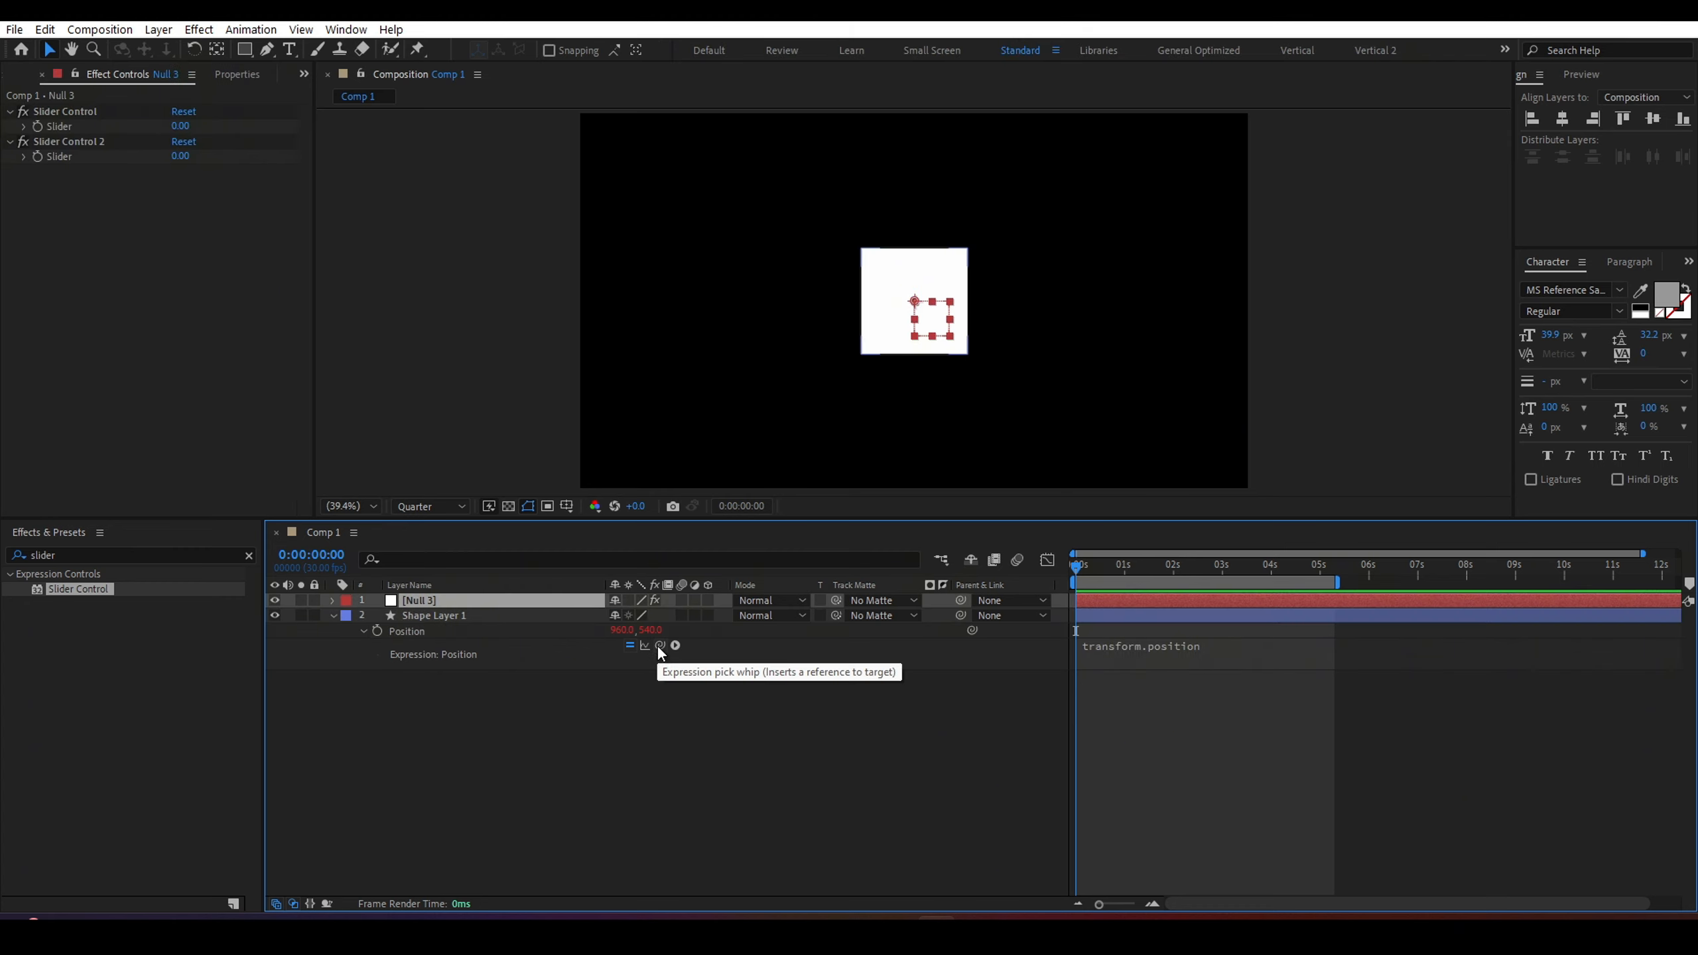
left_click_drag(660, 646, 74, 125)
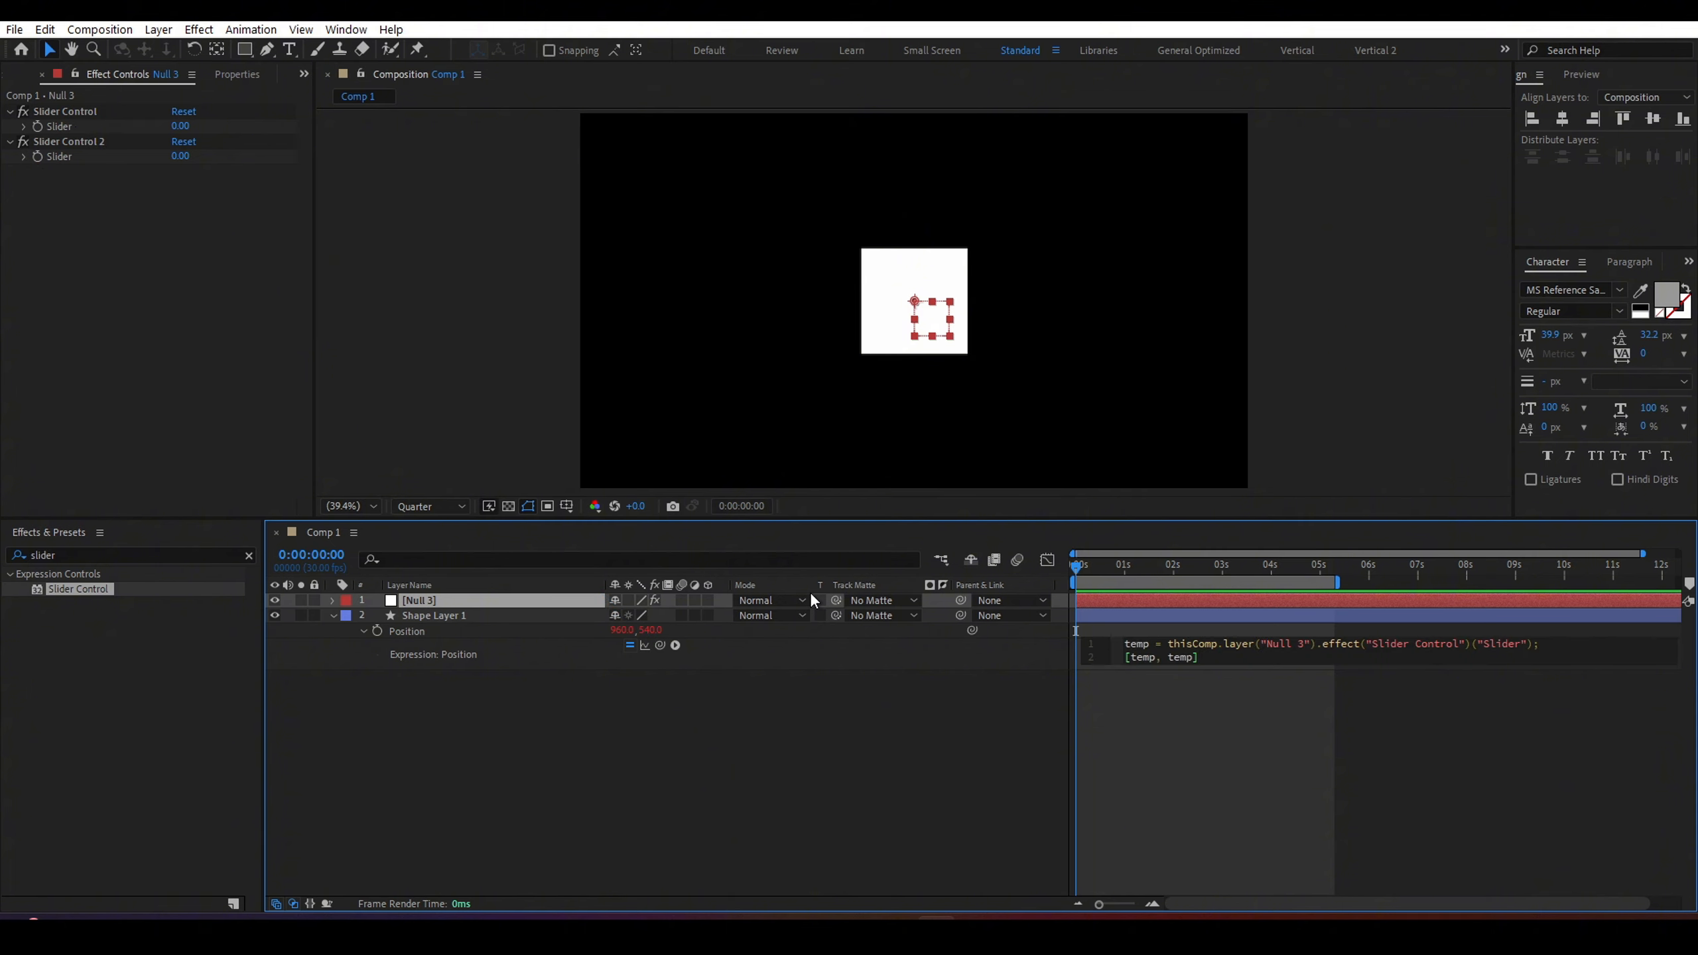
Rename the first Slider Control effect on the null to frequency.
left_click(84, 114)
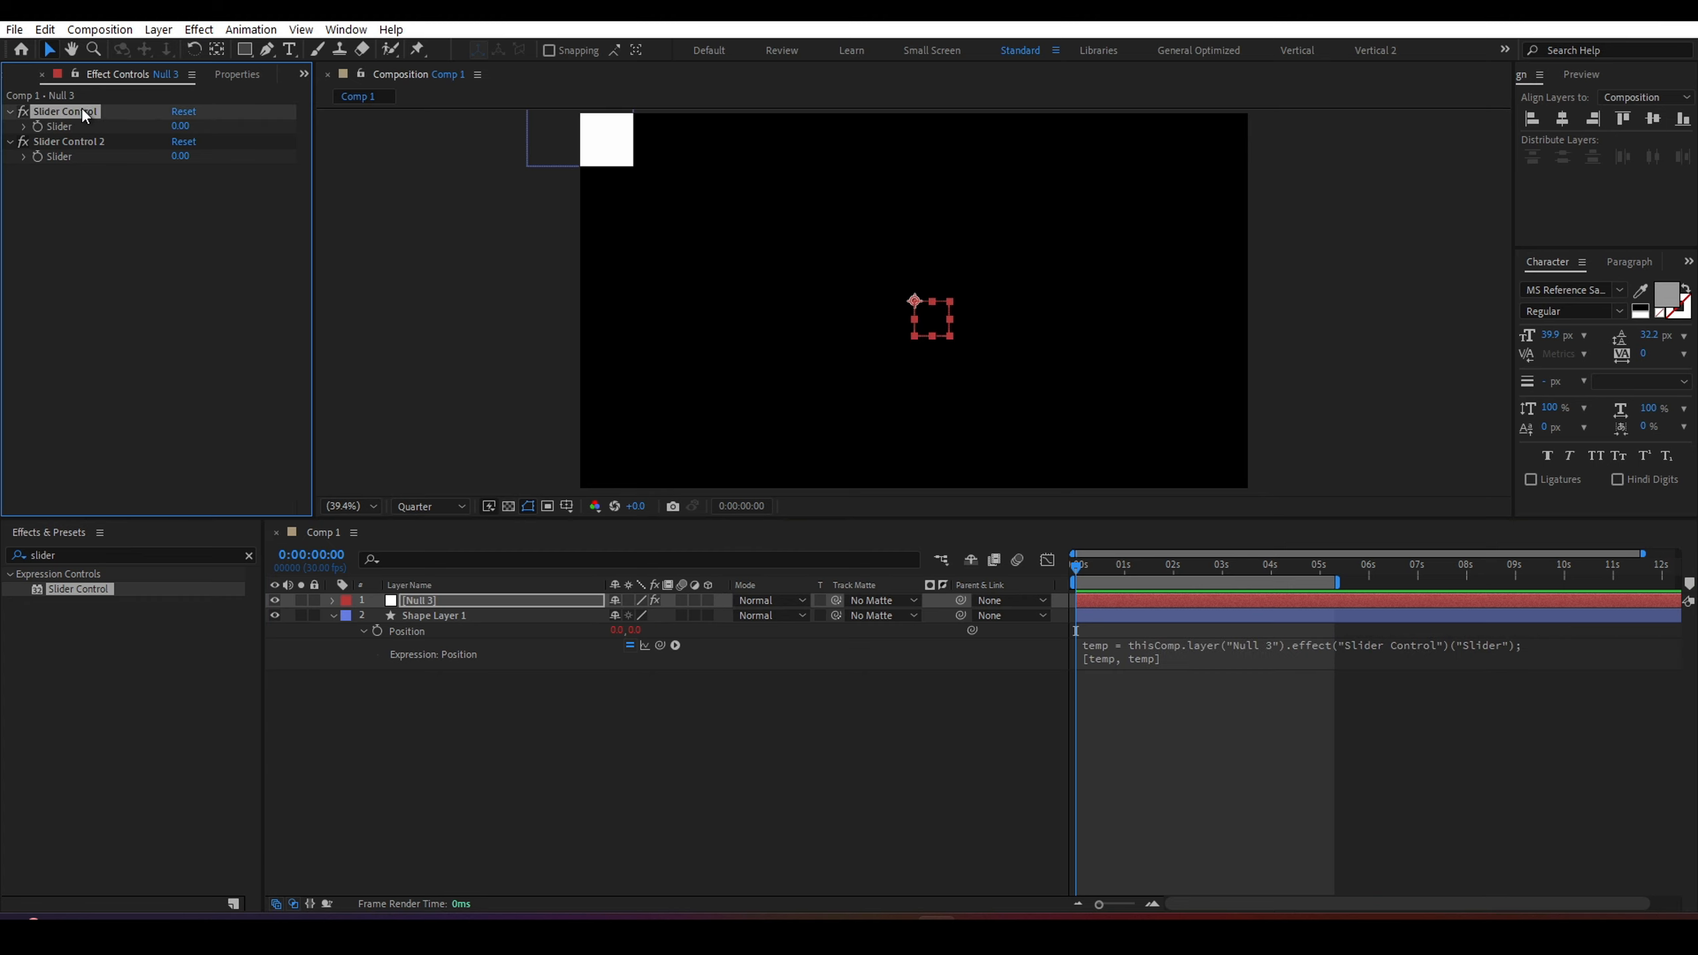
key("Return")
type("frewuency")
key("BackSpace")
key("BackSpace")
key("BackSpace")
key("BackSpace")
key("BackSpace")
key("BackSpace")
type("quency")
Rename the second Slider Control effect on the null to amplitude.
left_click(90, 141)
key("Return")
type("a")
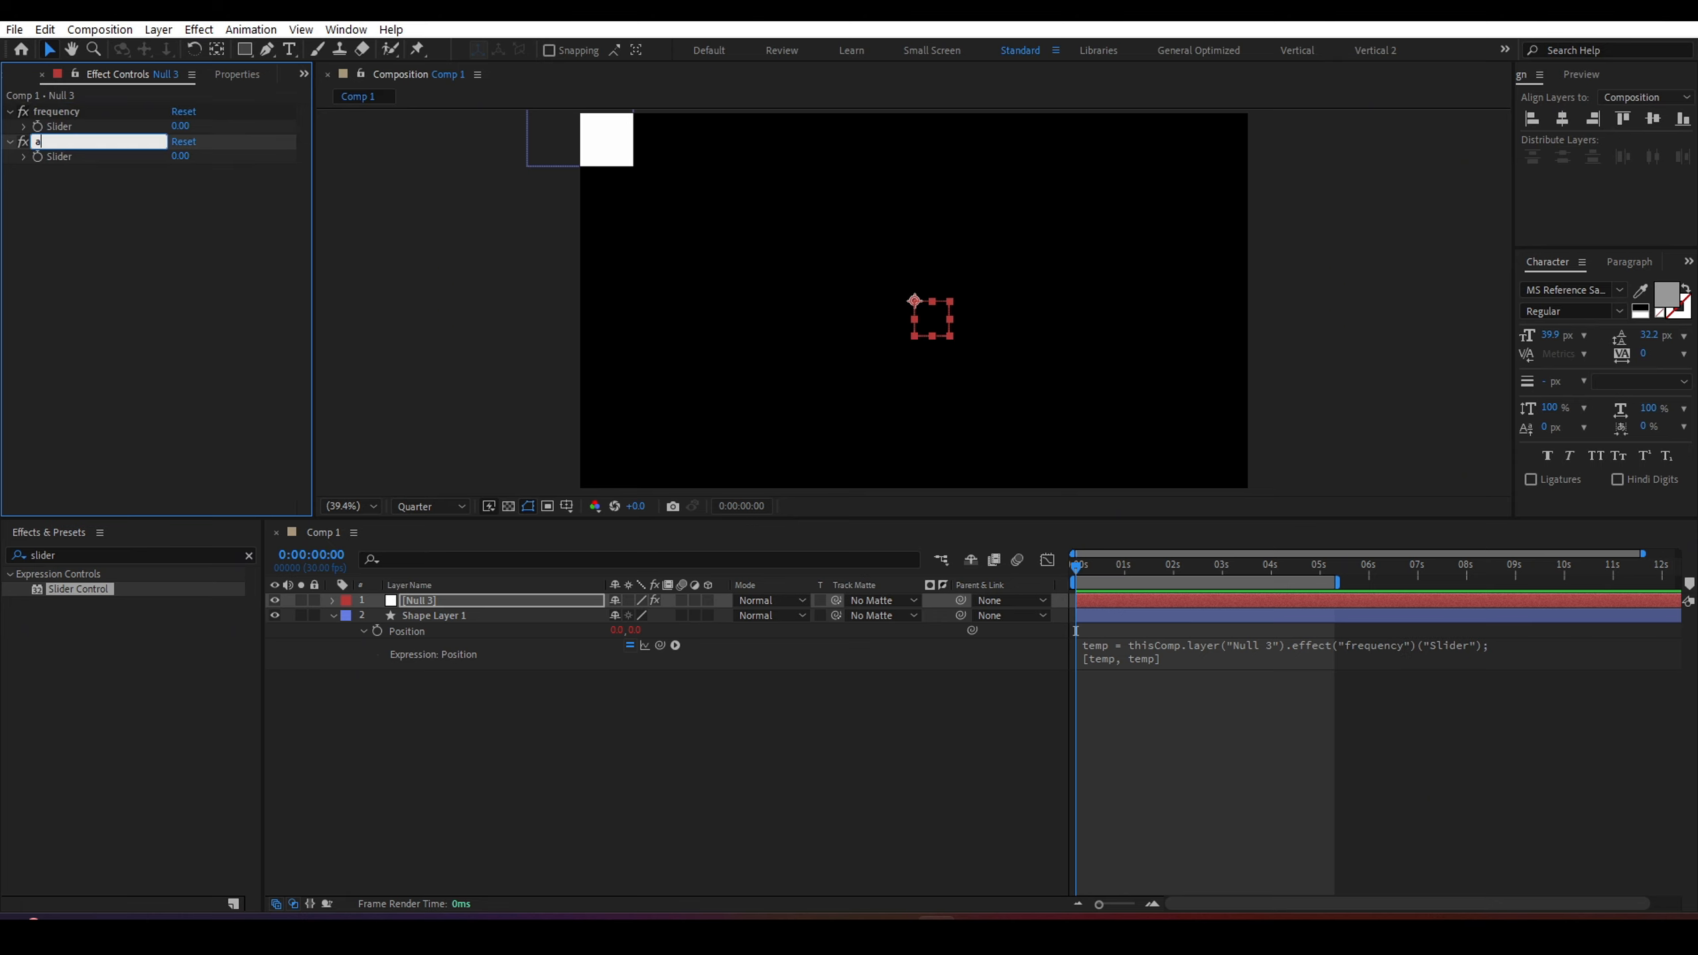
type("molitude")
key("BackSpace")
key("BackSpace")
key("BackSpace")
key("BackSpace")
key("BackSpace")
key("BackSpace")
key("BackSpace")
type("plitude")
Review the Position expression's slider reference and the null's slider effects.
left_click(1294, 647)
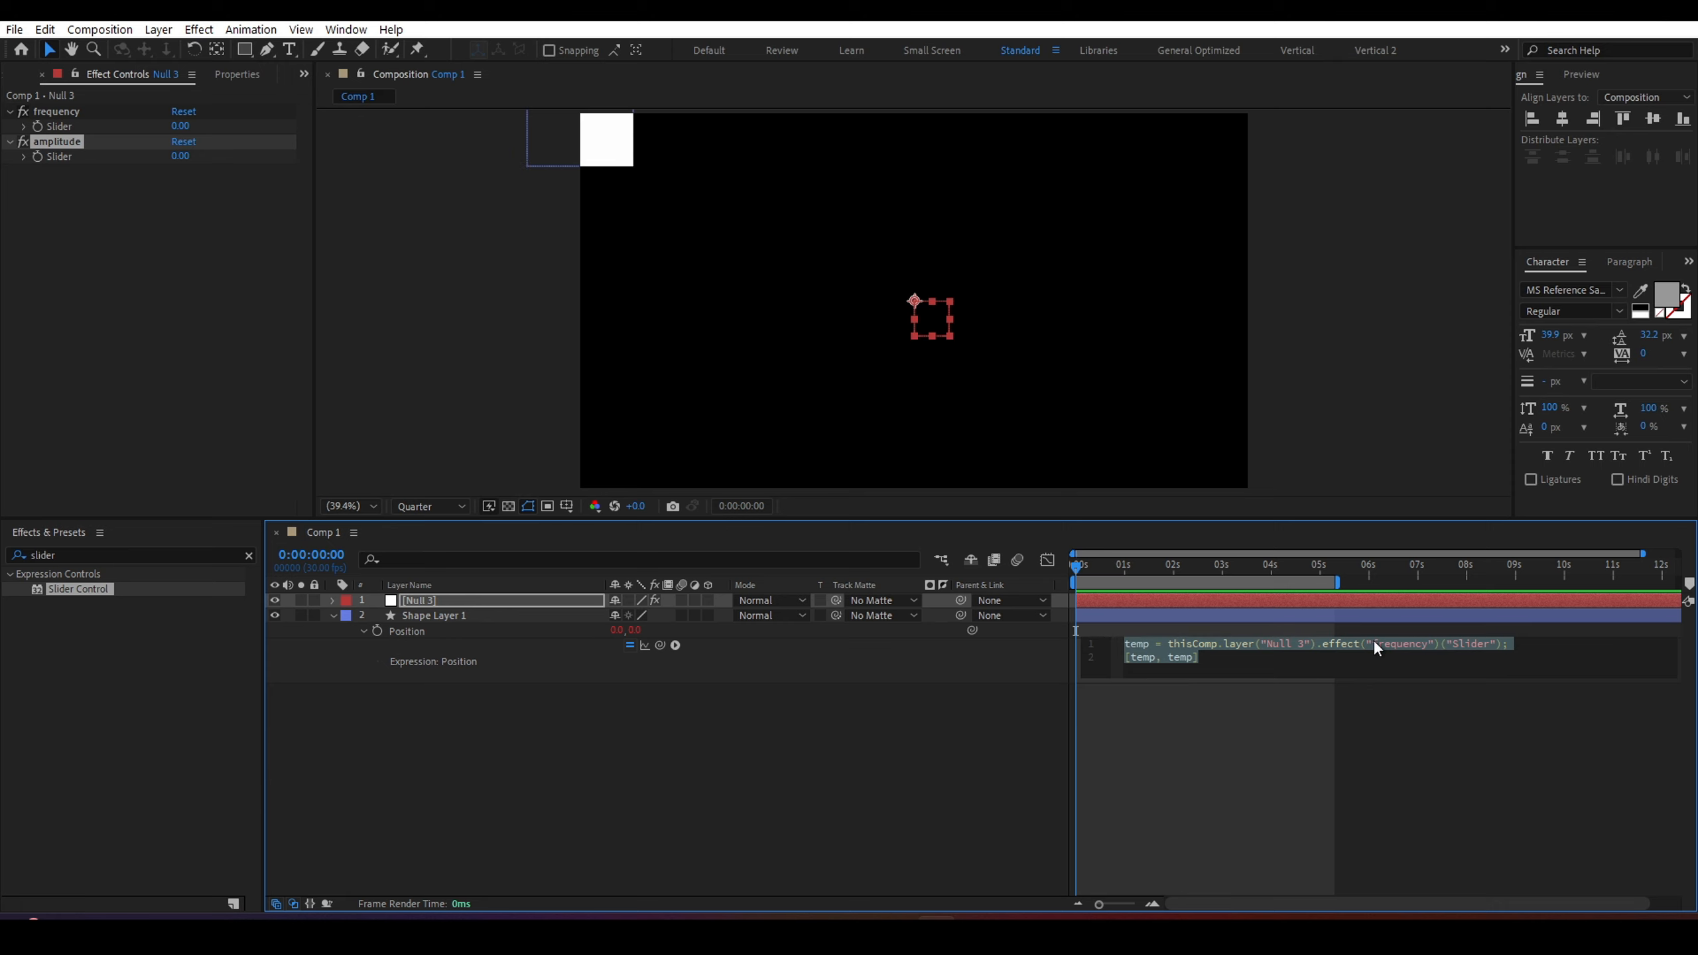
left_click_drag(1372, 643, 1428, 646)
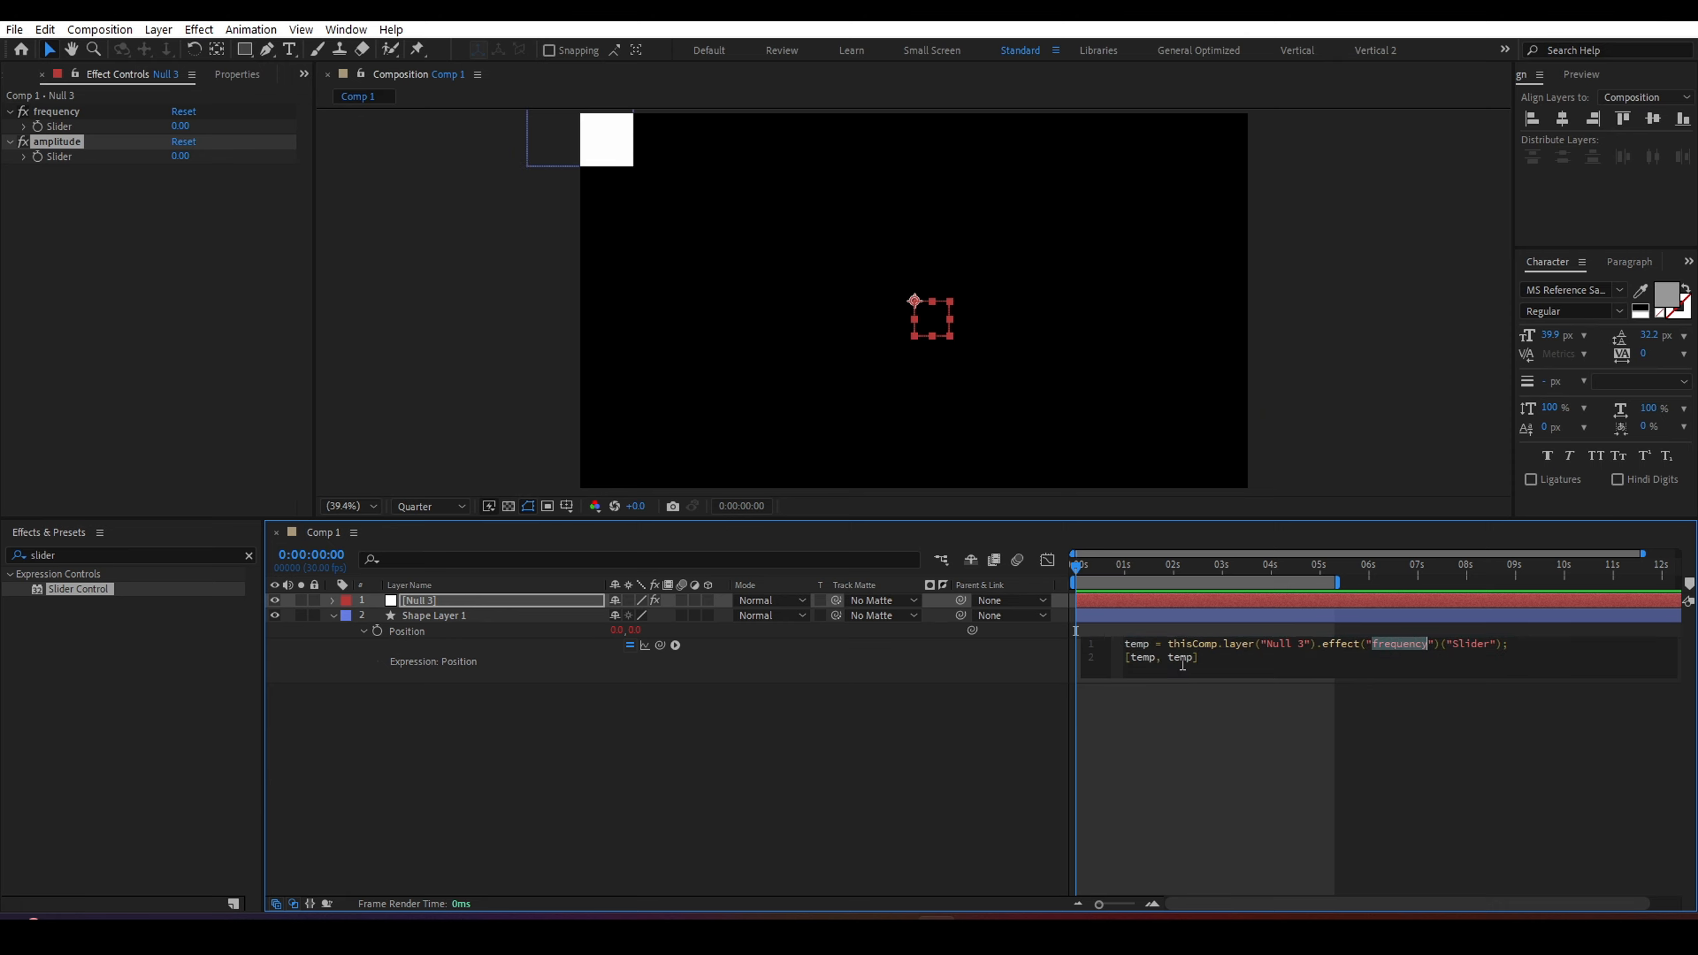
left_click_drag(1209, 665, 1125, 662)
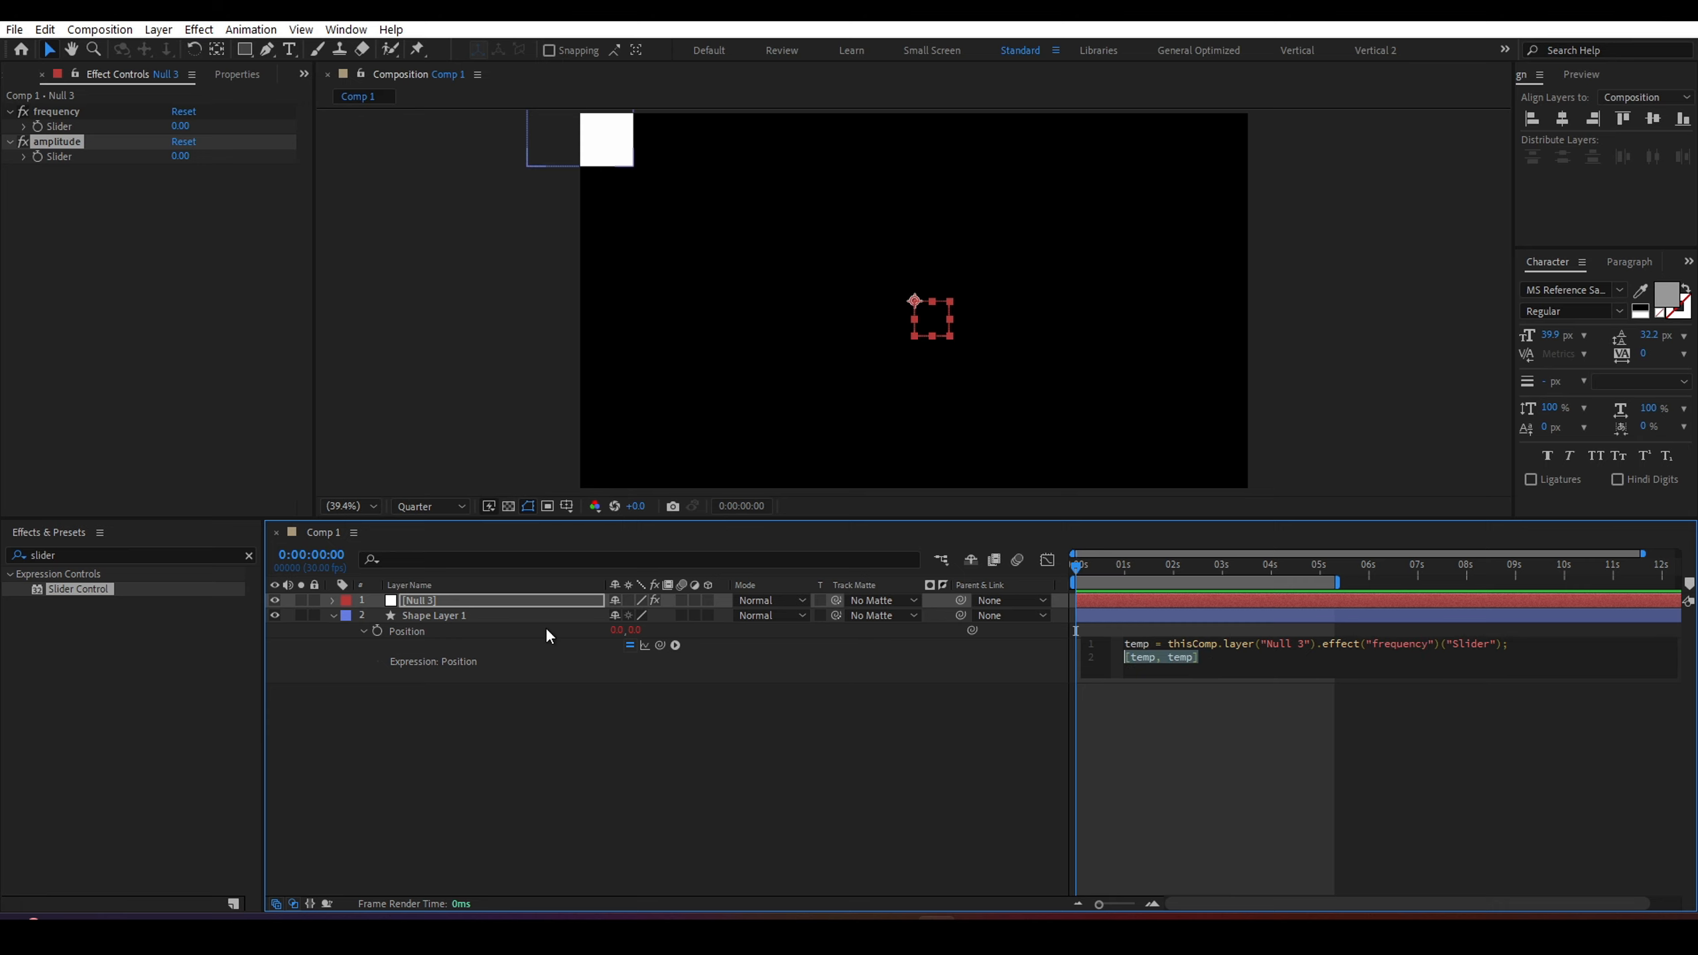
left_click(489, 611)
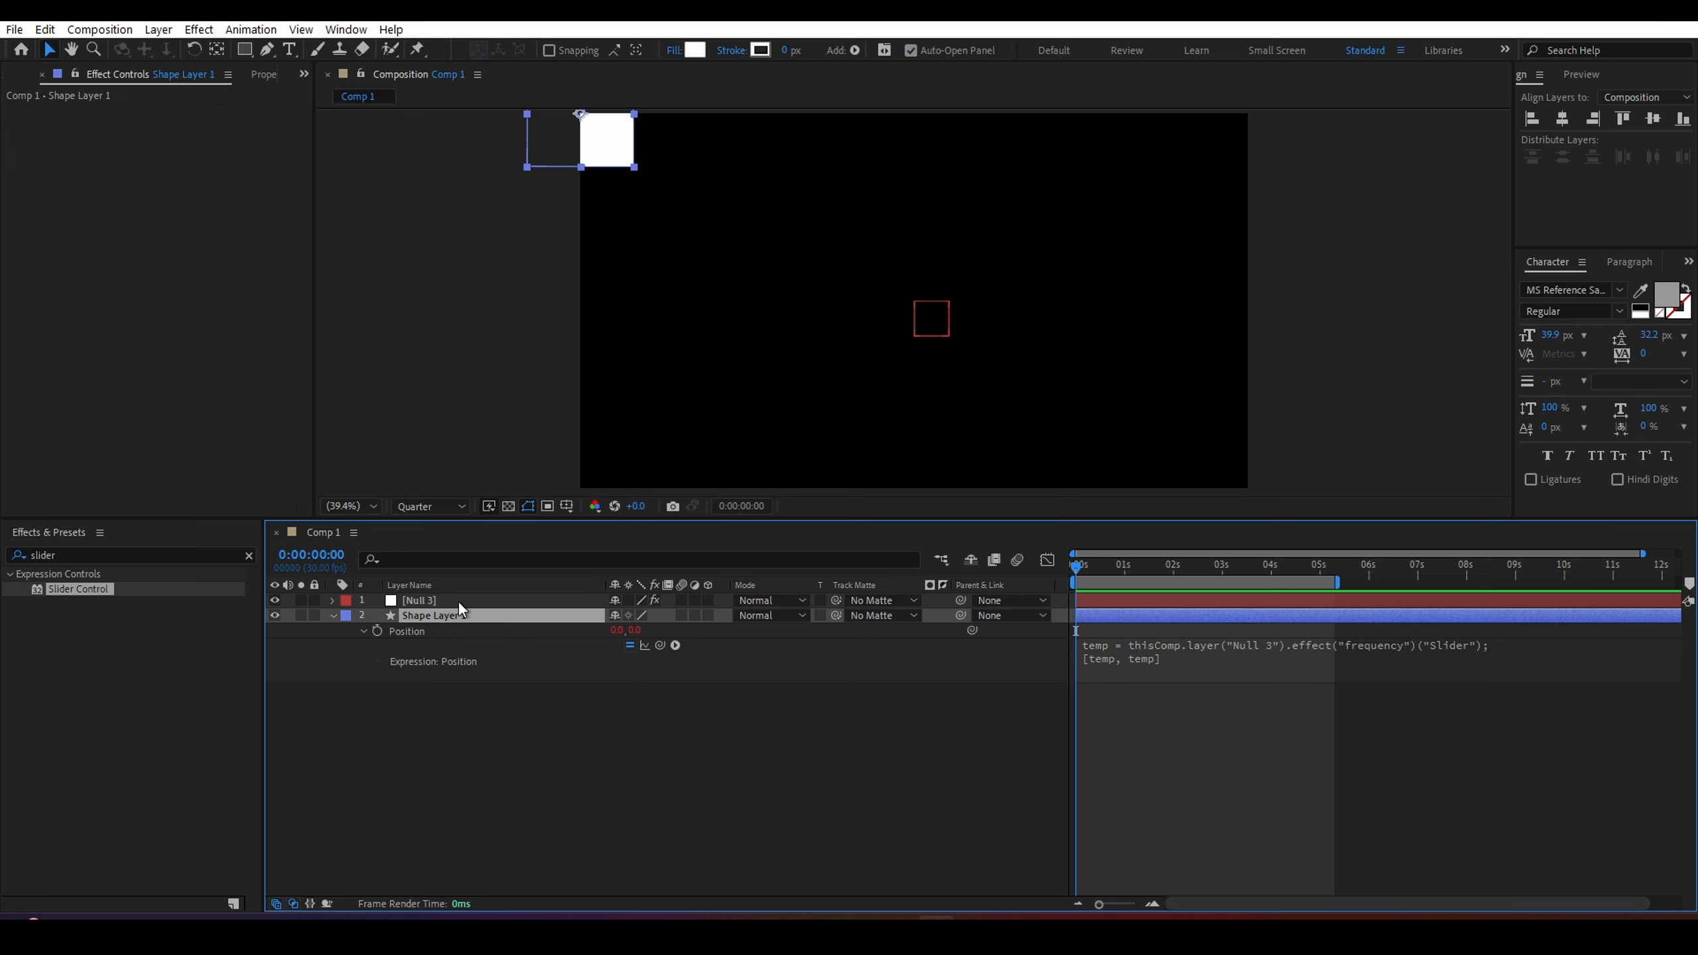
left_click(459, 603)
left_click(459, 615)
left_click(431, 600)
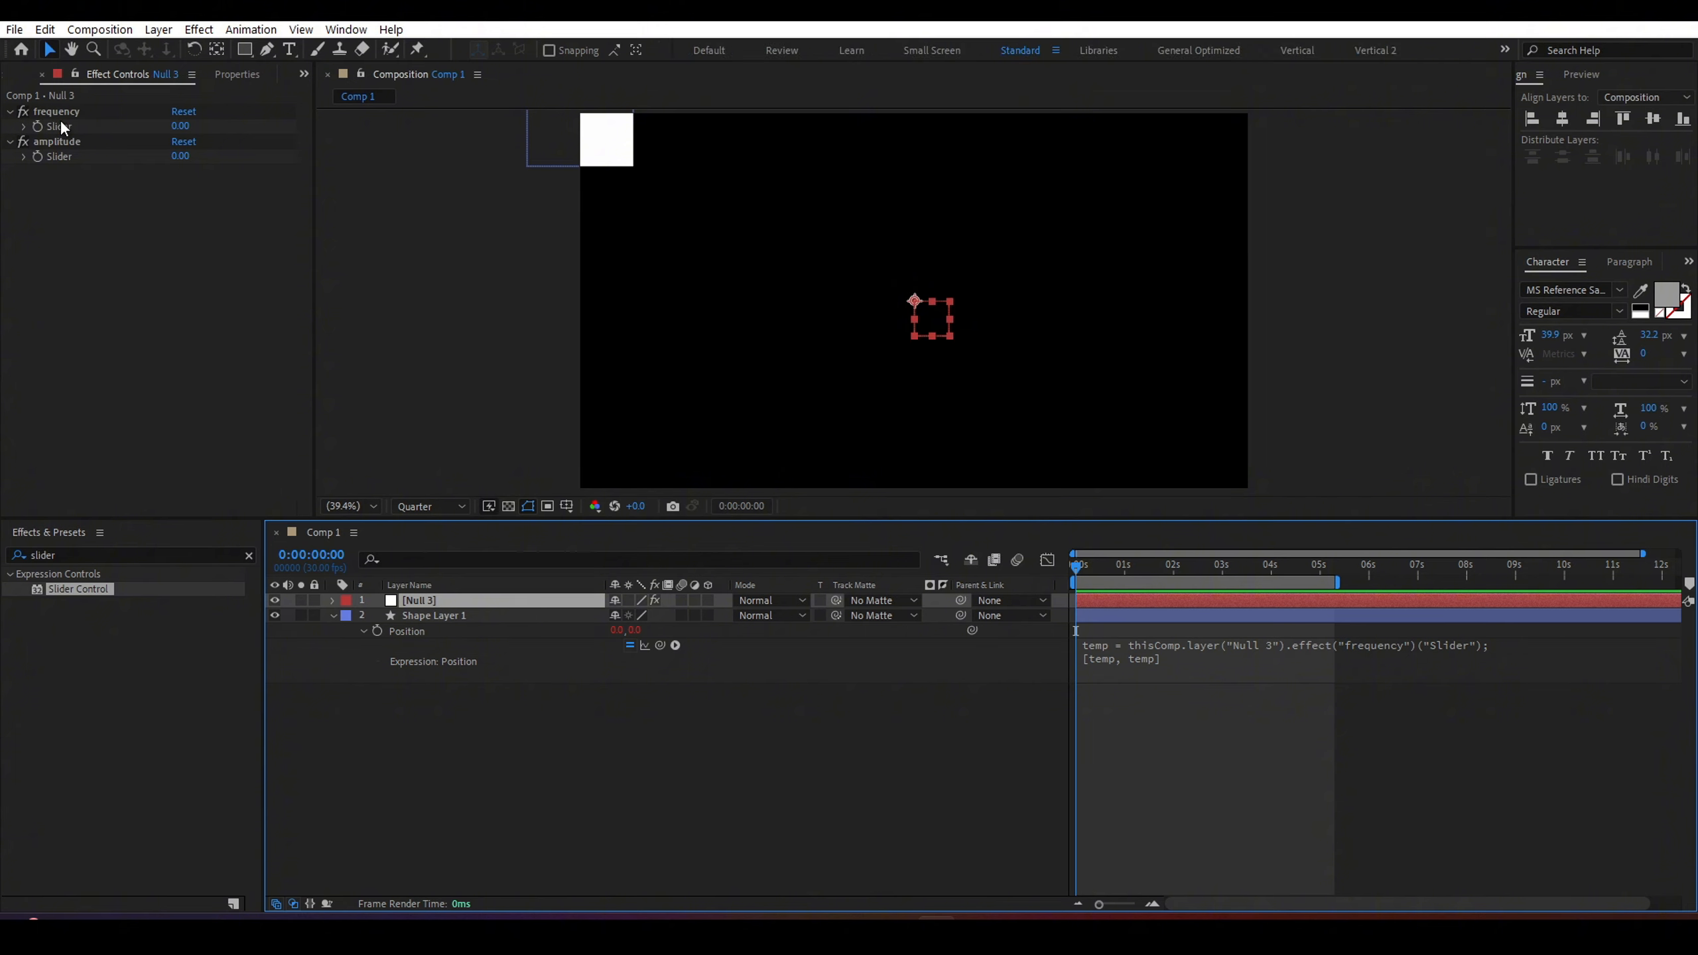
Insert a new line after the expression's first line and paste a copy of that line into it.
left_click(1282, 658)
left_click(1514, 643)
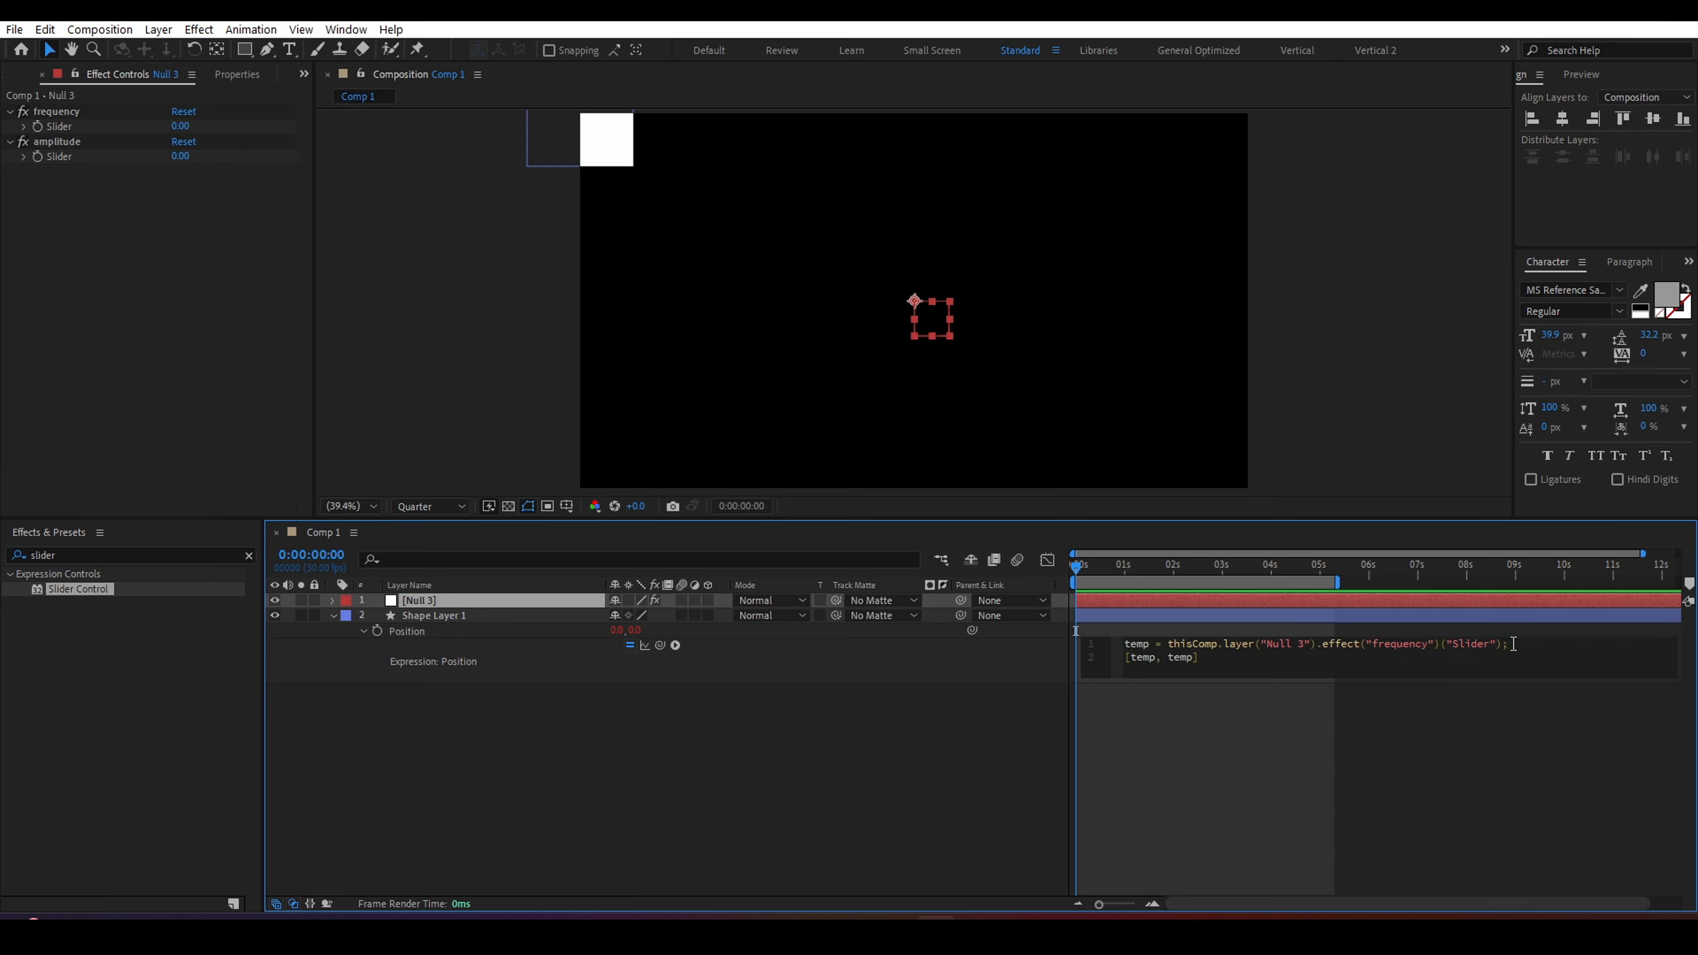
key("Return")
triple_click(1485, 643)
key("ctrl+c")
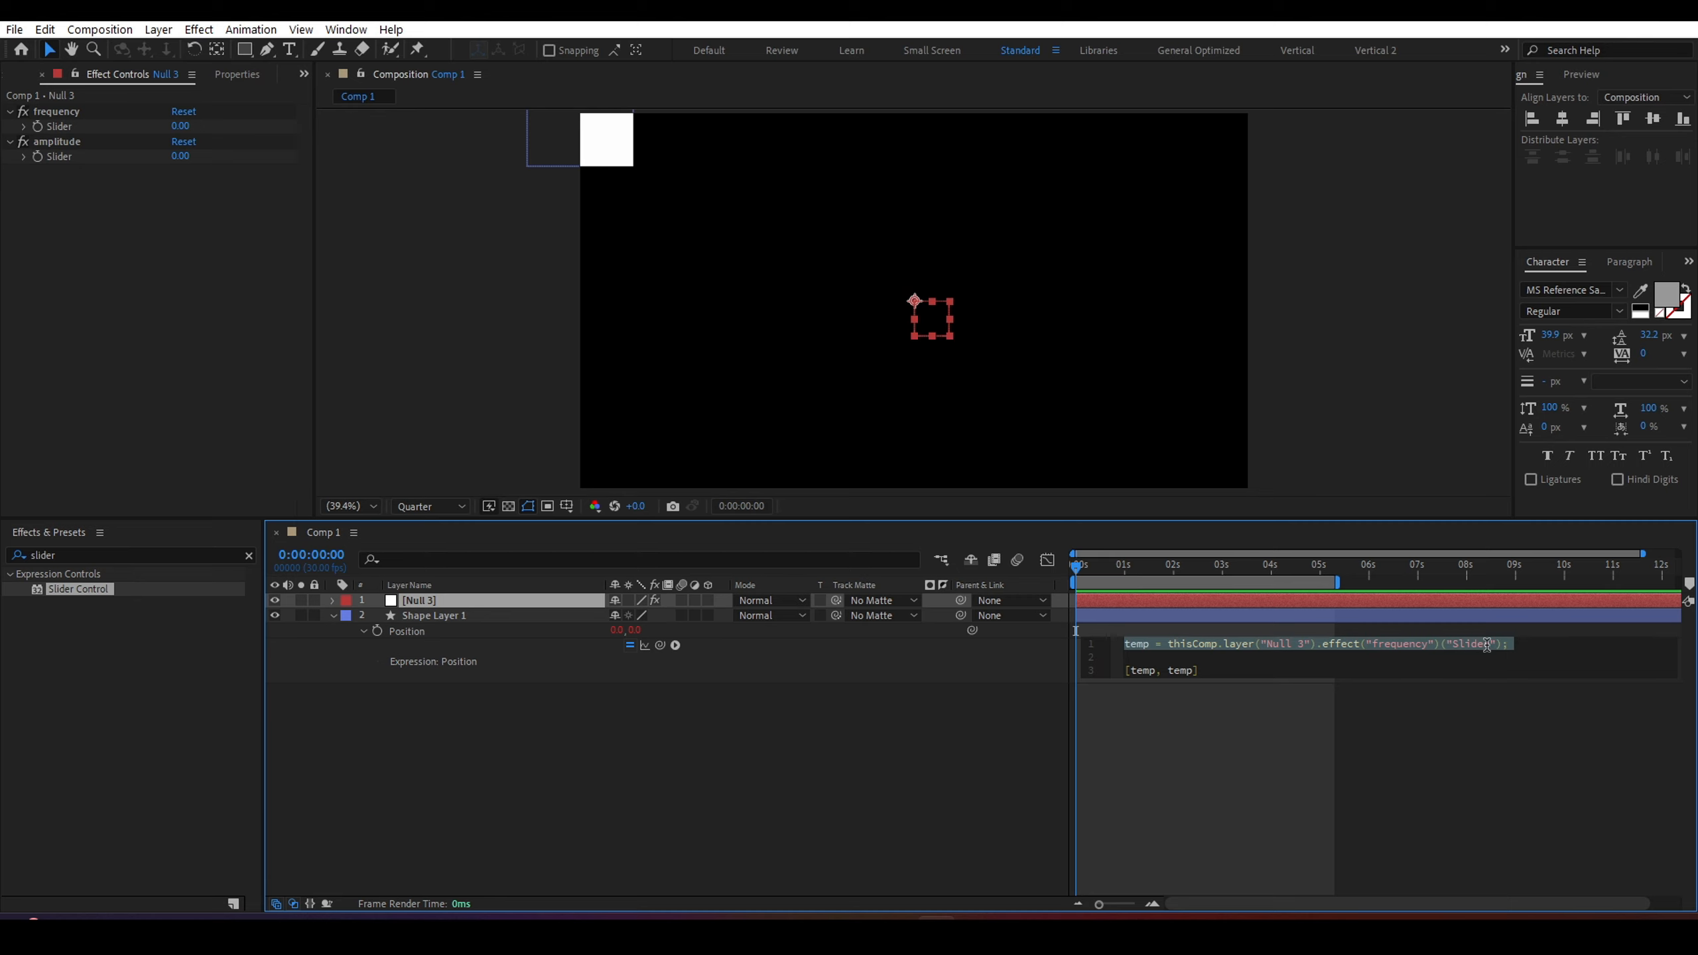
left_click(1160, 656)
key("ctrl+v")
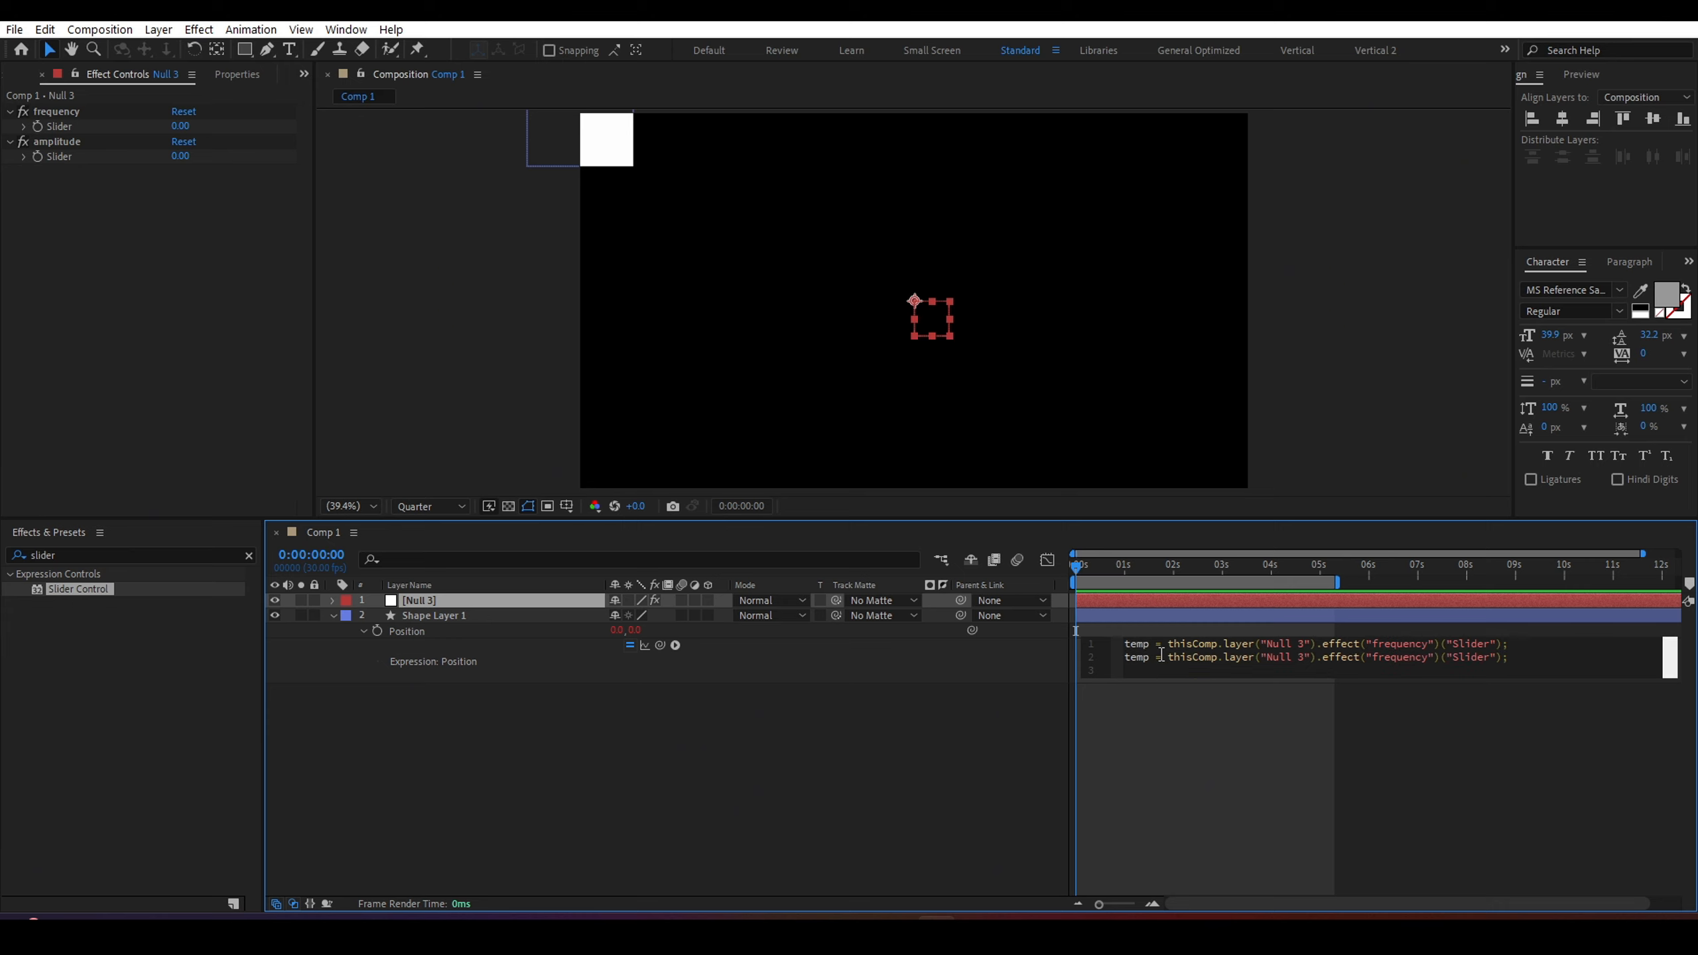
scroll(1187, 657, "down", 1)
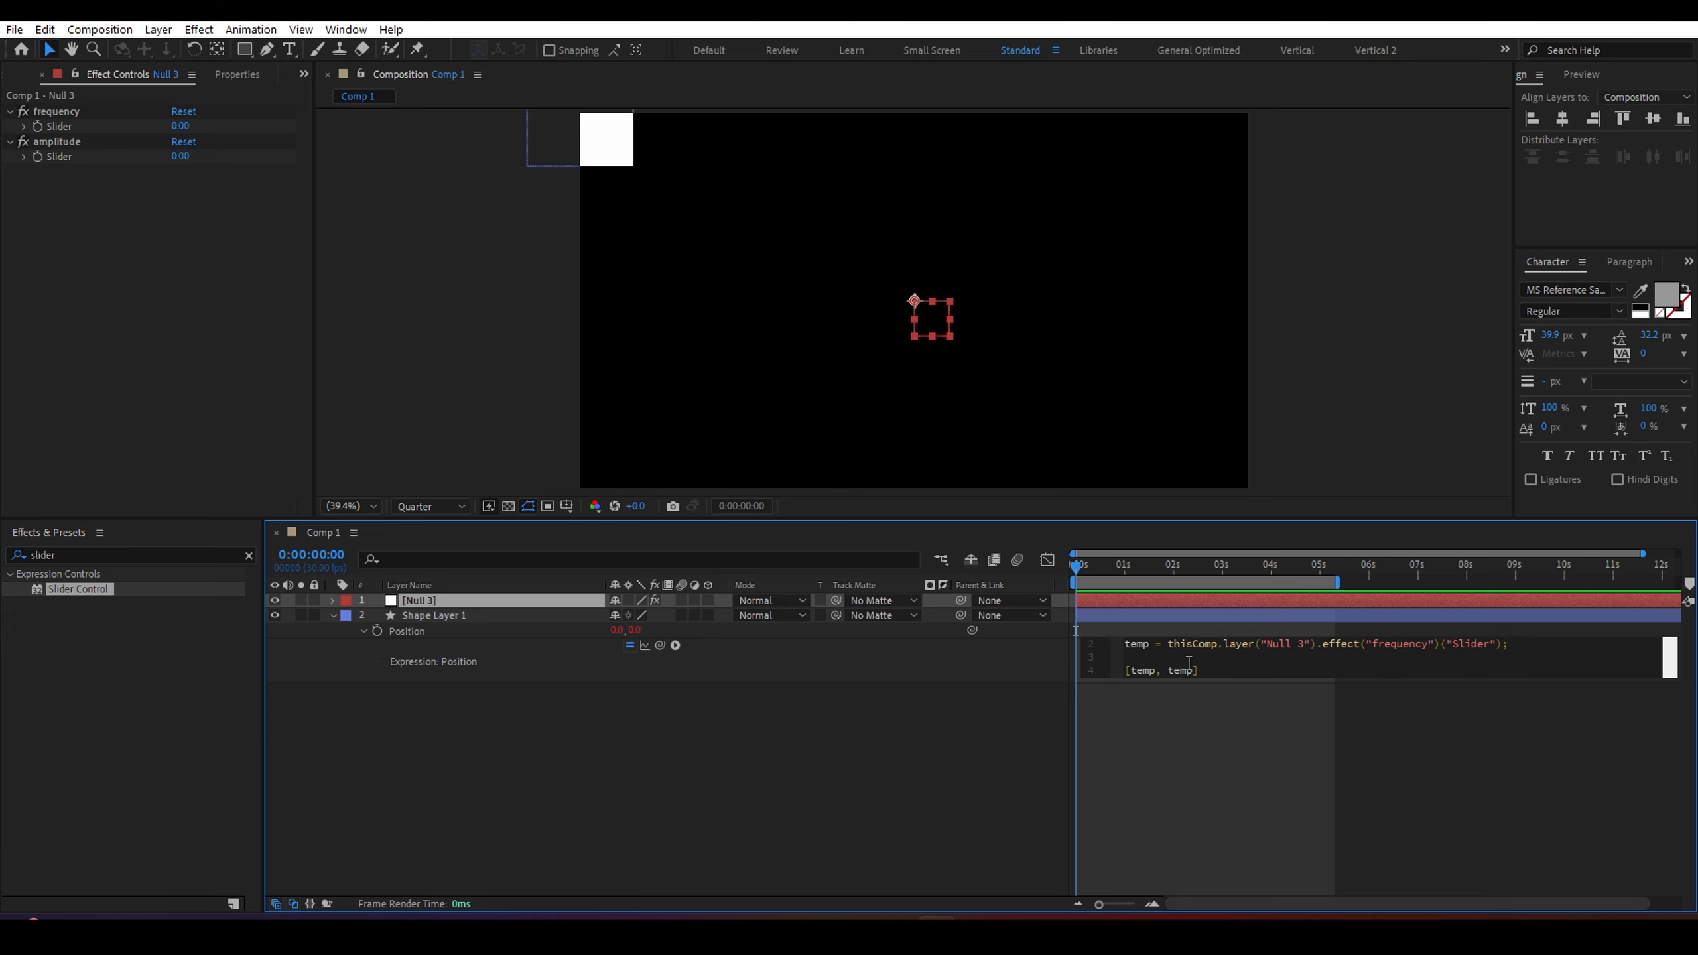
Replace the expression's final [temp, temp] line with wiggle(1,10).
key("ctrl+a")
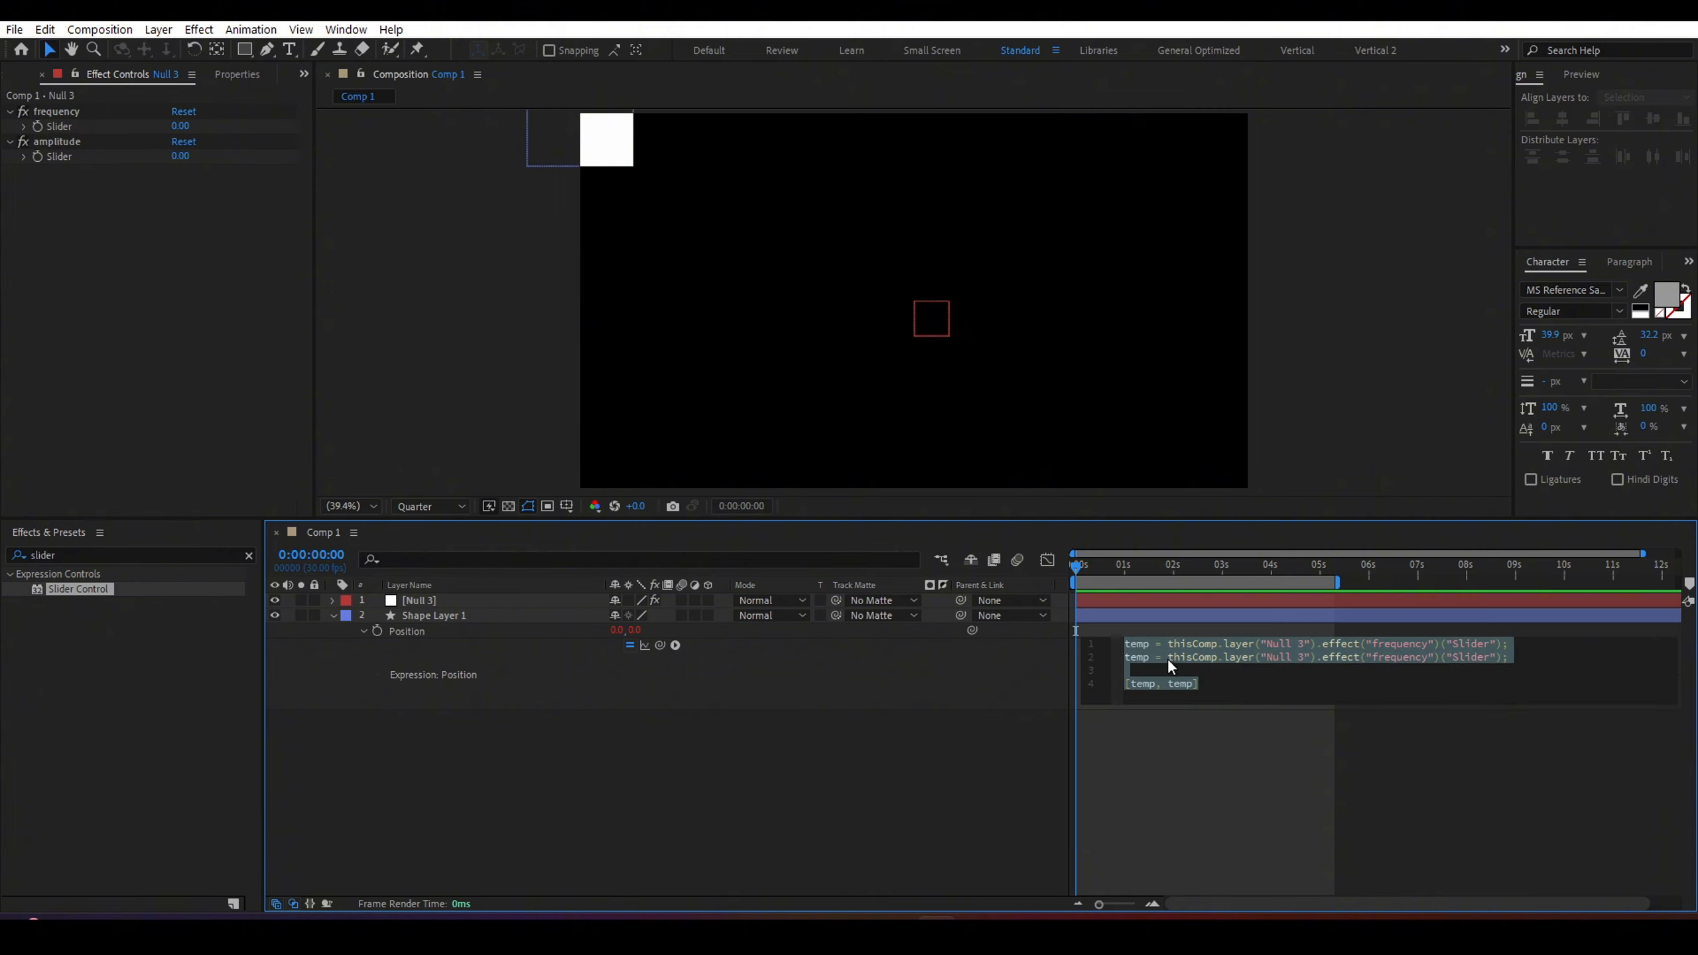
left_click(1149, 644)
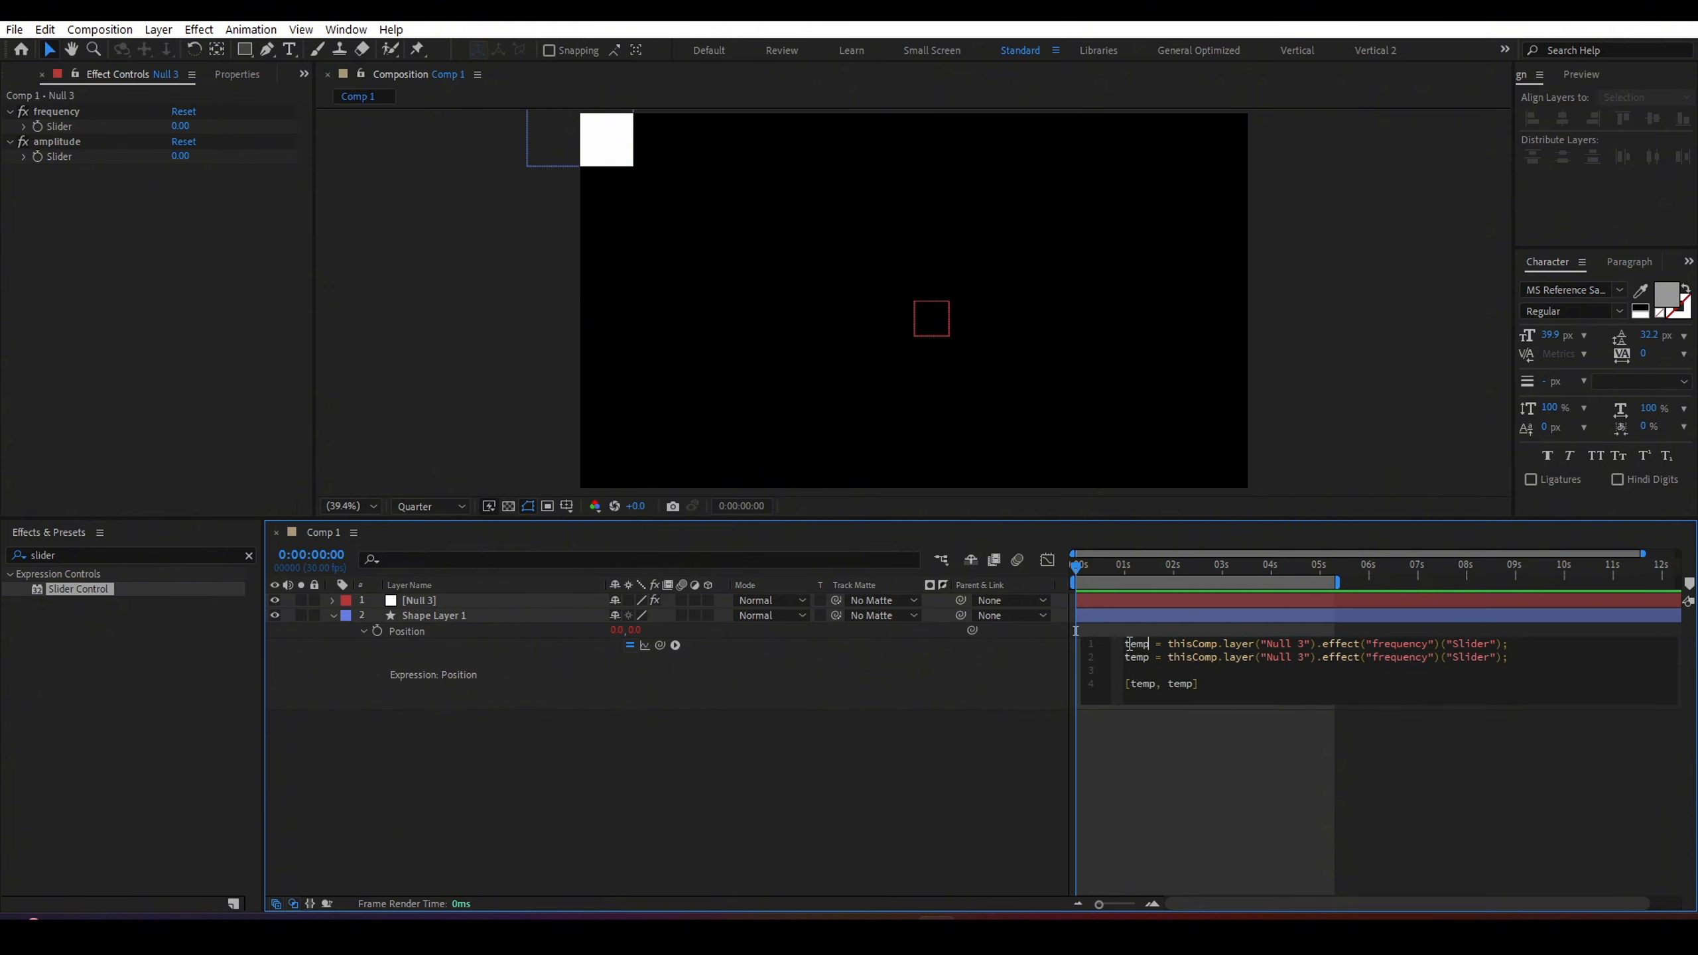
left_click_drag(1124, 643, 1513, 644)
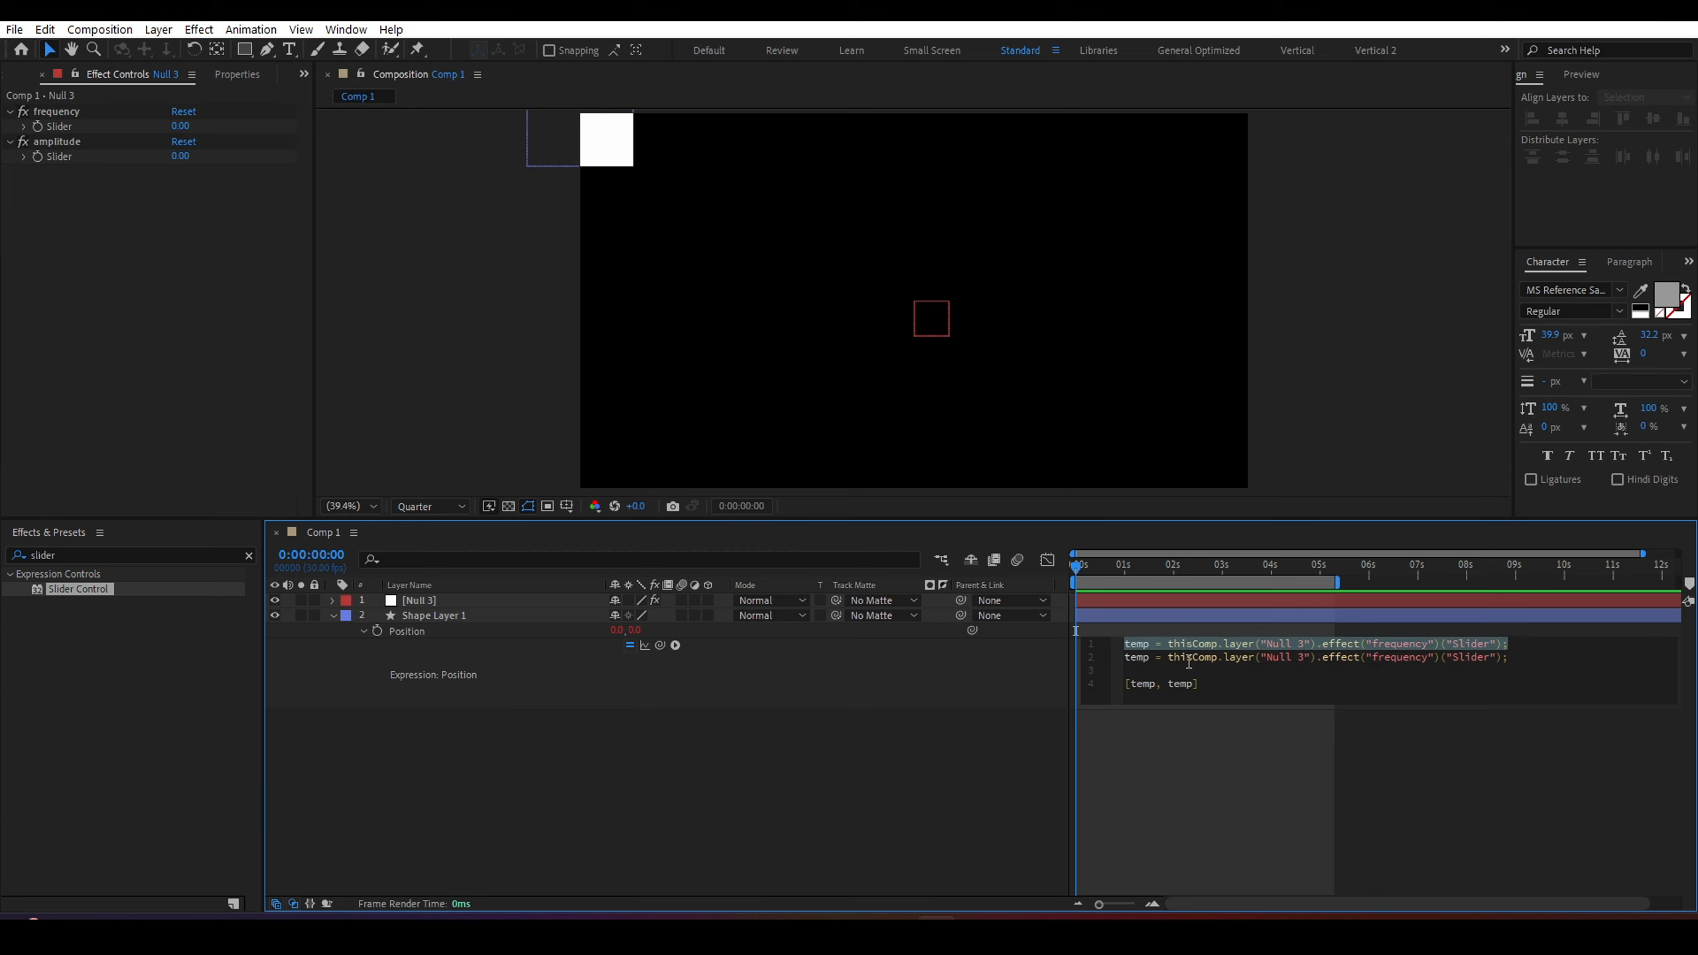
left_click_drag(1127, 659, 1508, 660)
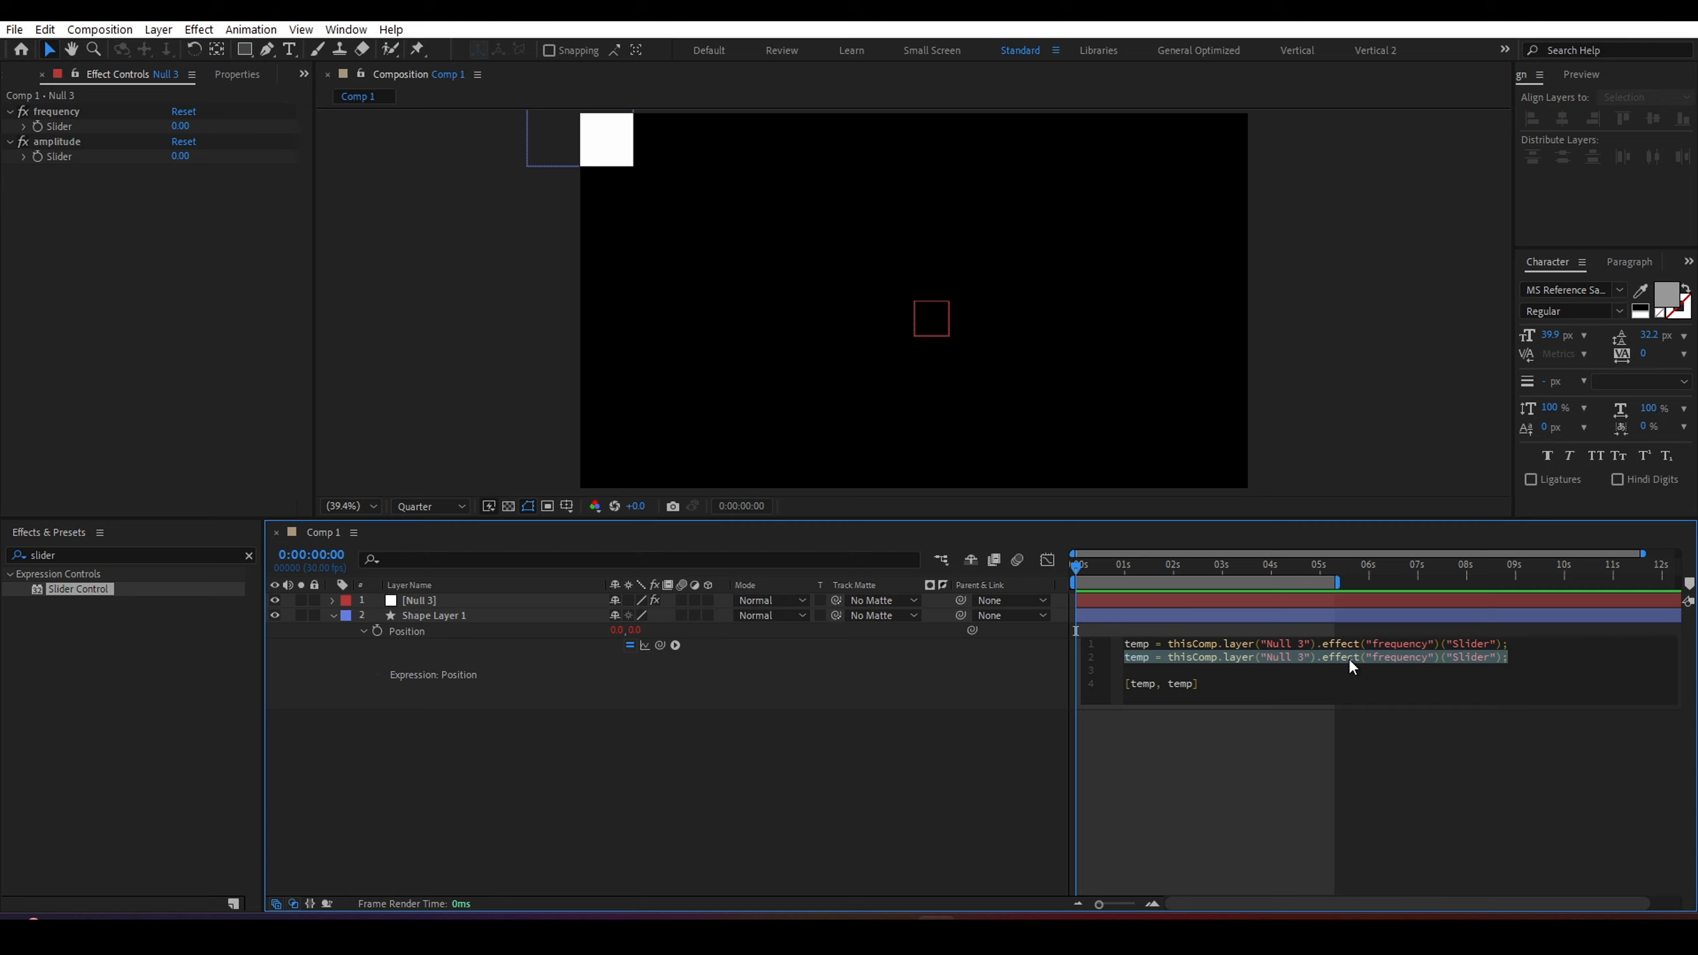
left_click_drag(1221, 684, 1111, 686)
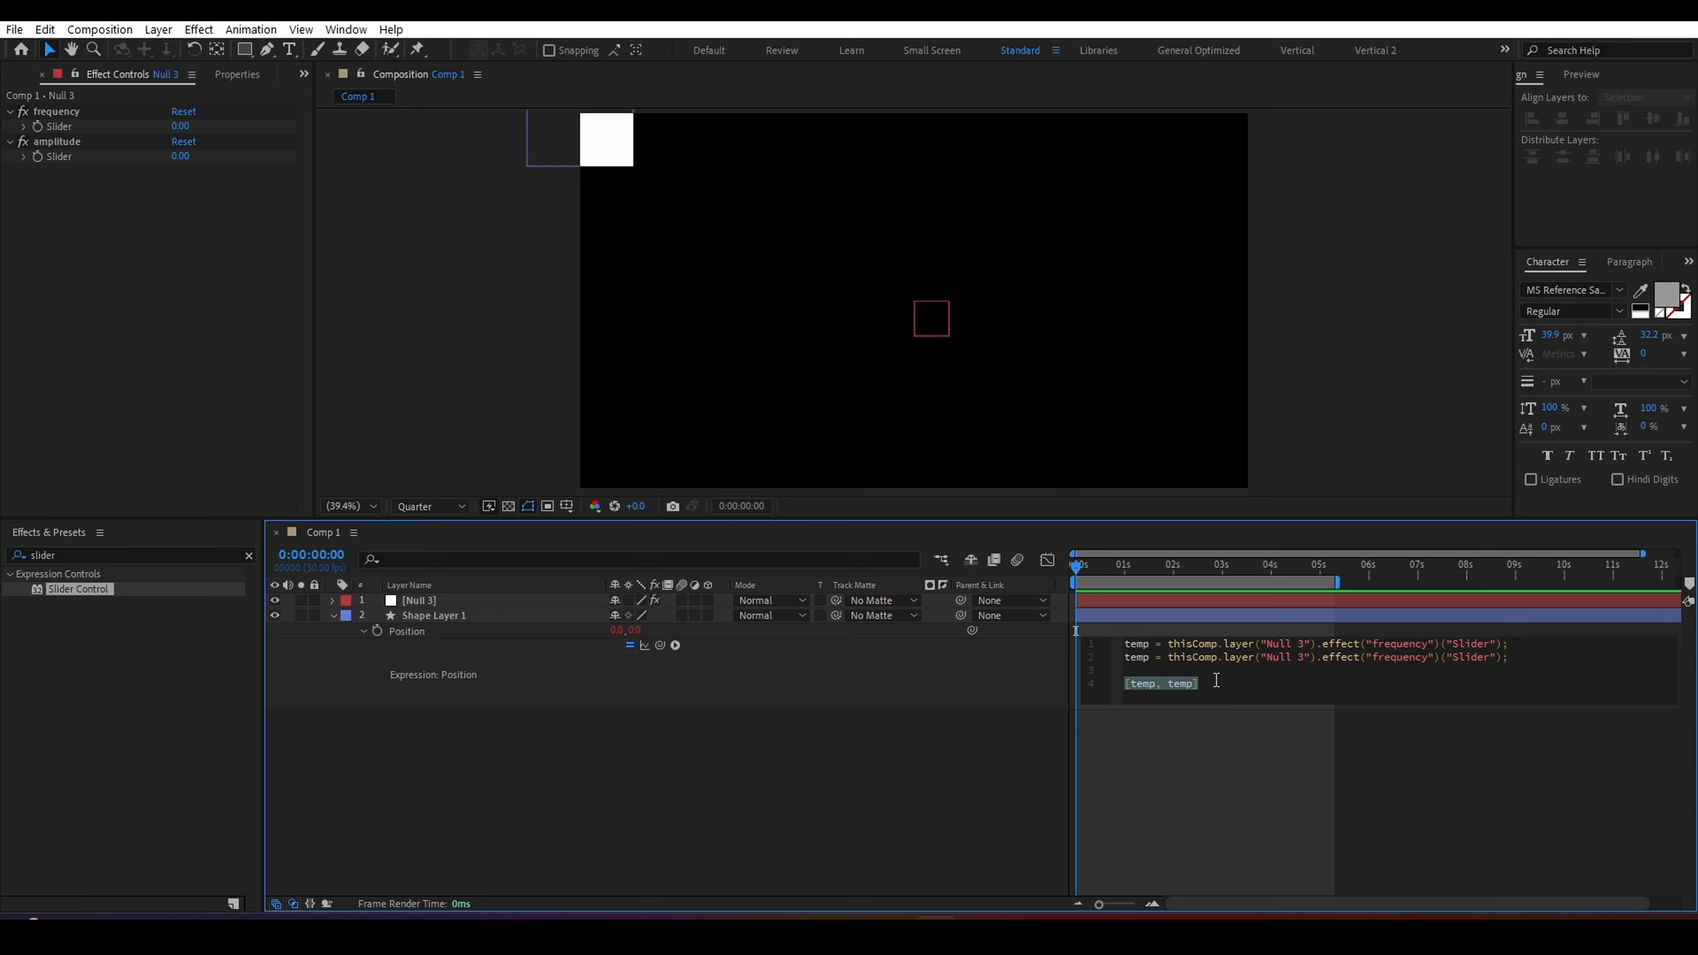
type("wiggle")
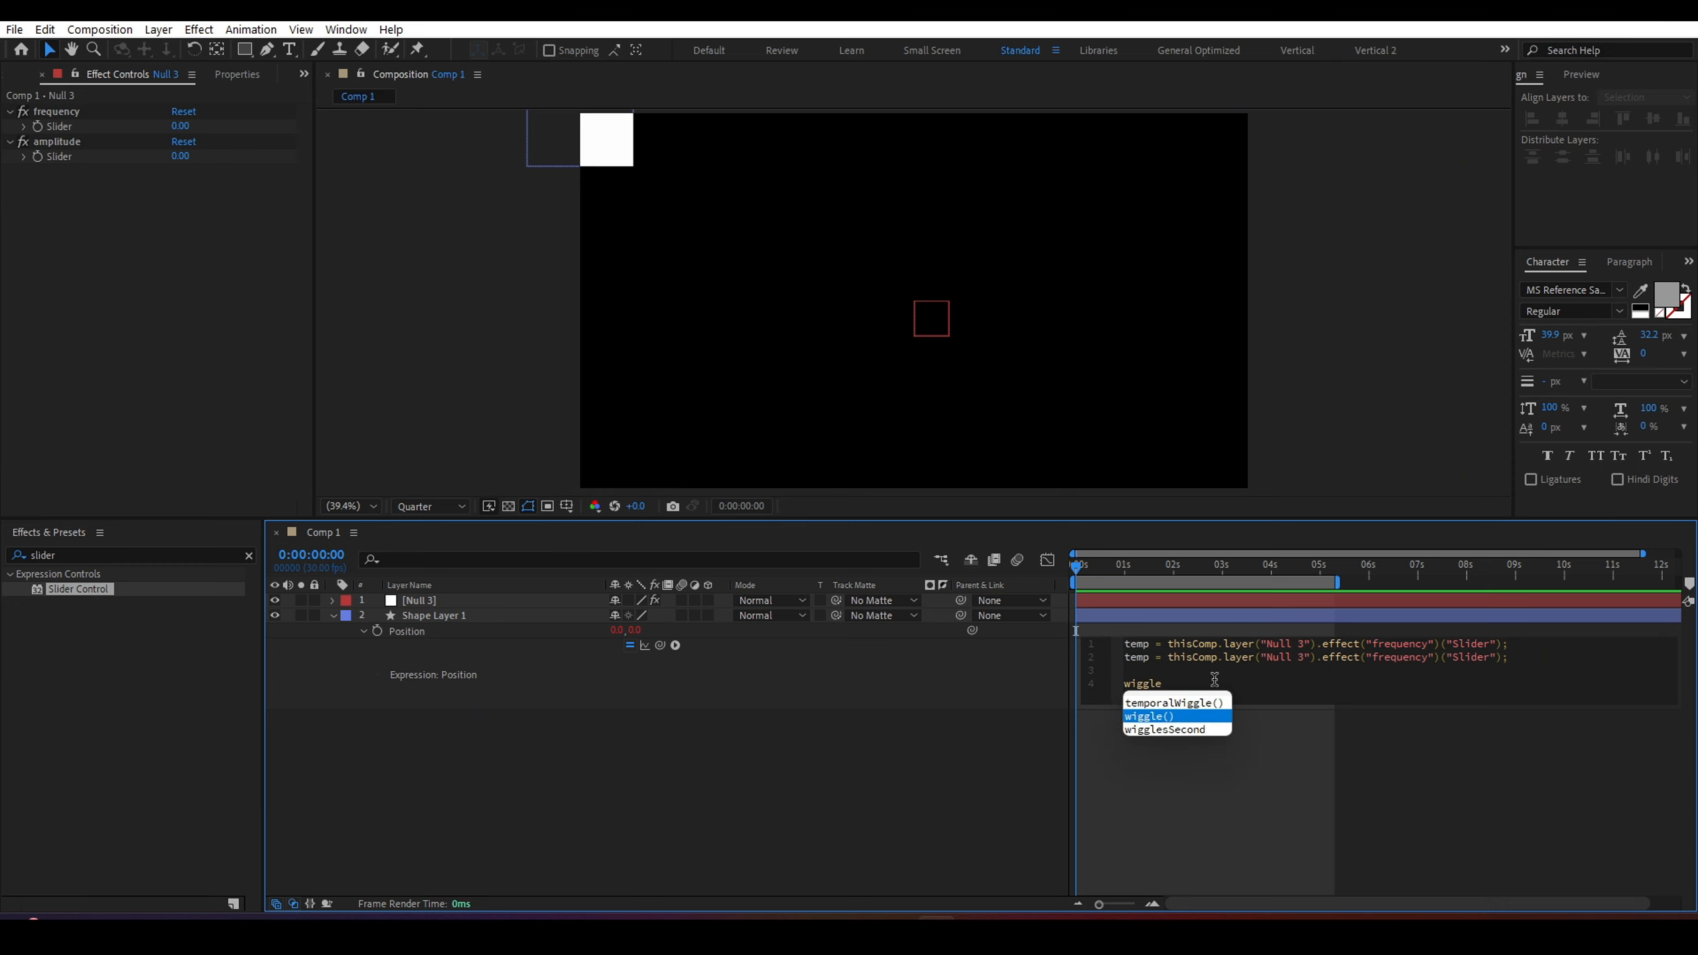
key("Return")
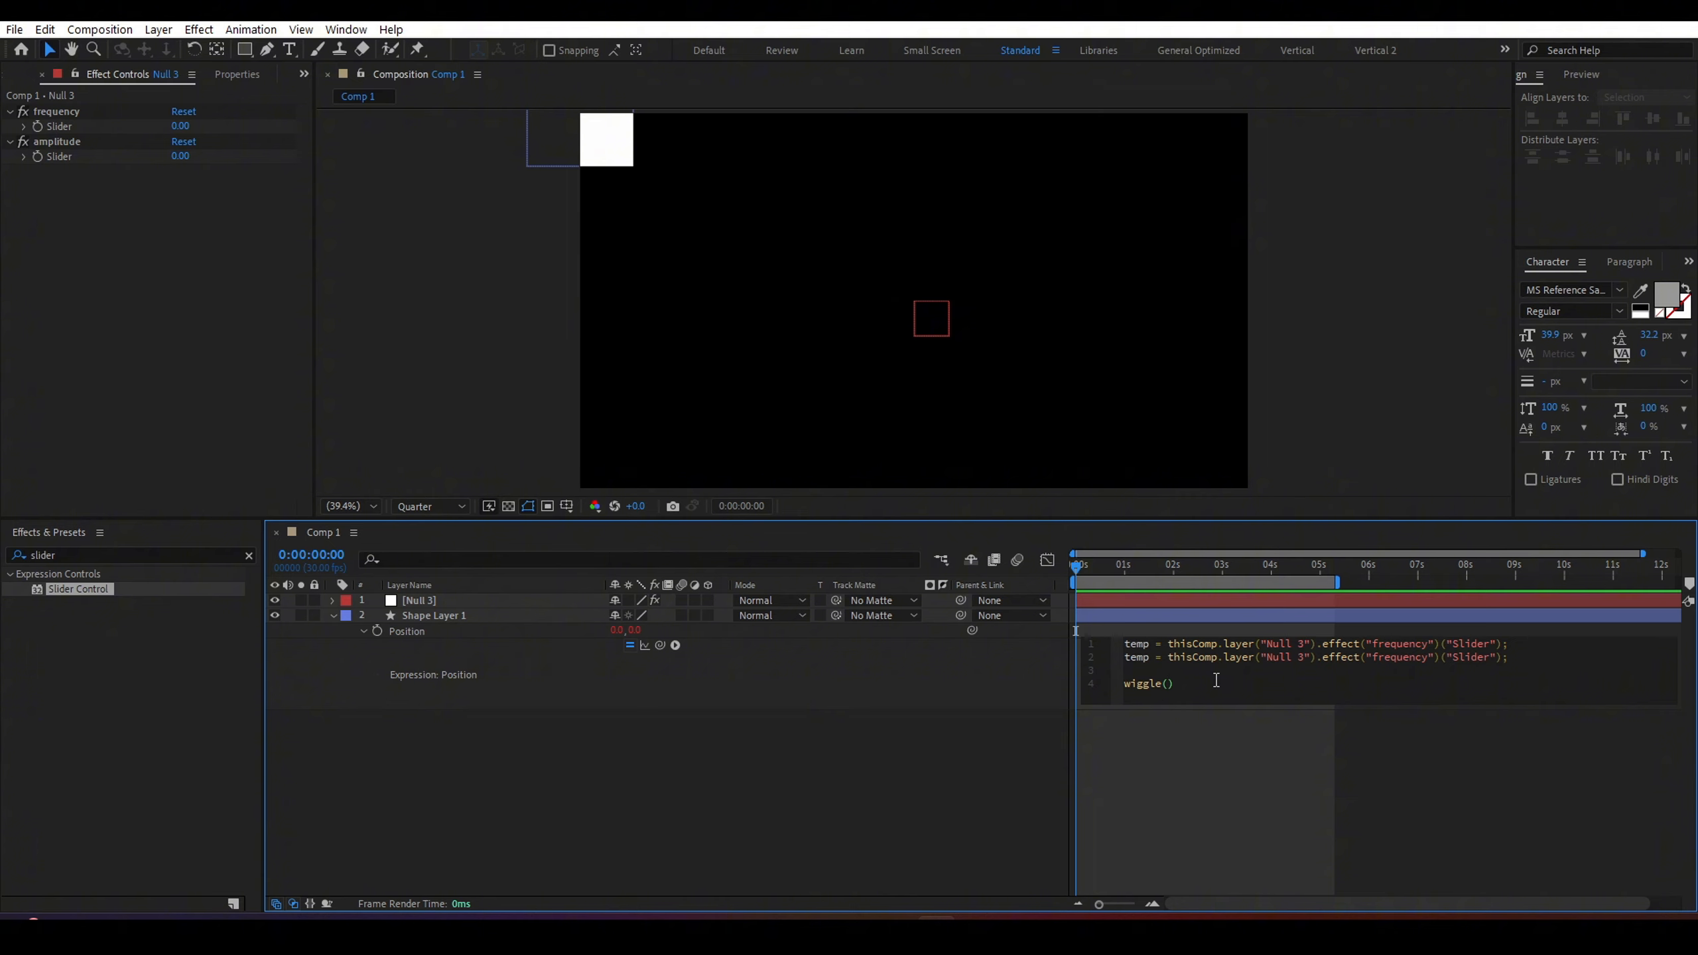
type("1,10")
Rename the expression's first variable to freq and the second variable to amp.
double_click(1170, 683)
double_click(1186, 683)
double_click(1125, 644)
left_click_drag(1151, 657, 1112, 661)
left_click(1149, 642)
double_click(1136, 644)
type("freq")
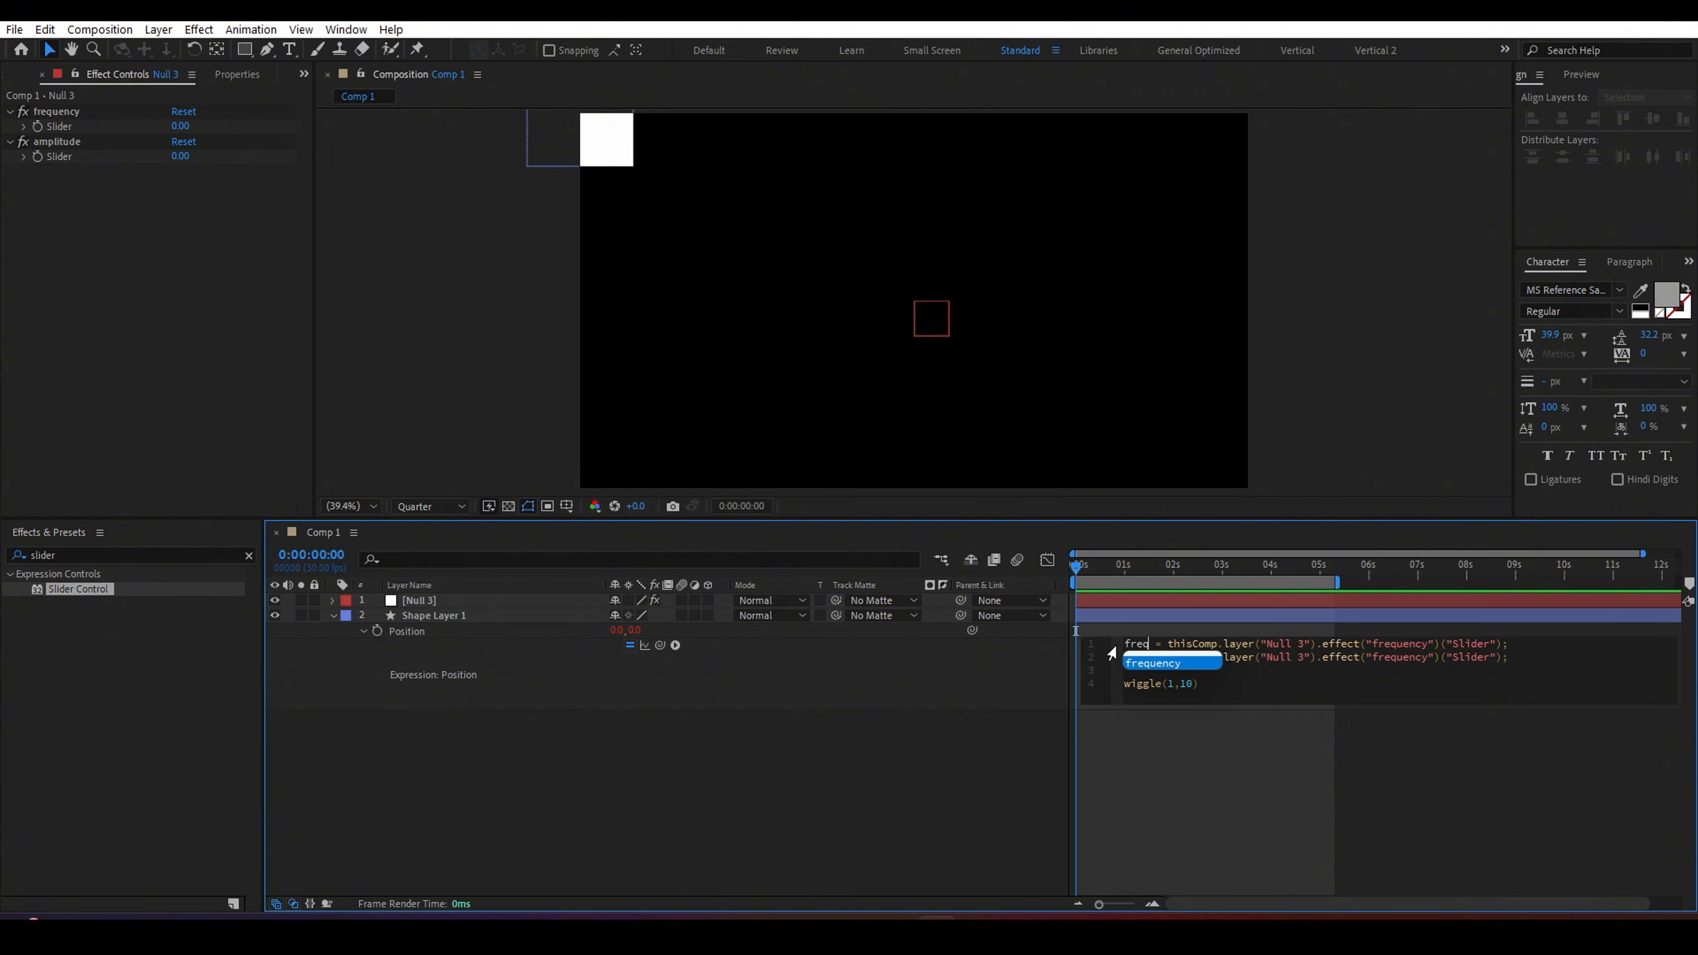
left_click(1262, 674)
left_click_drag(1150, 658, 1117, 663)
type("amp")
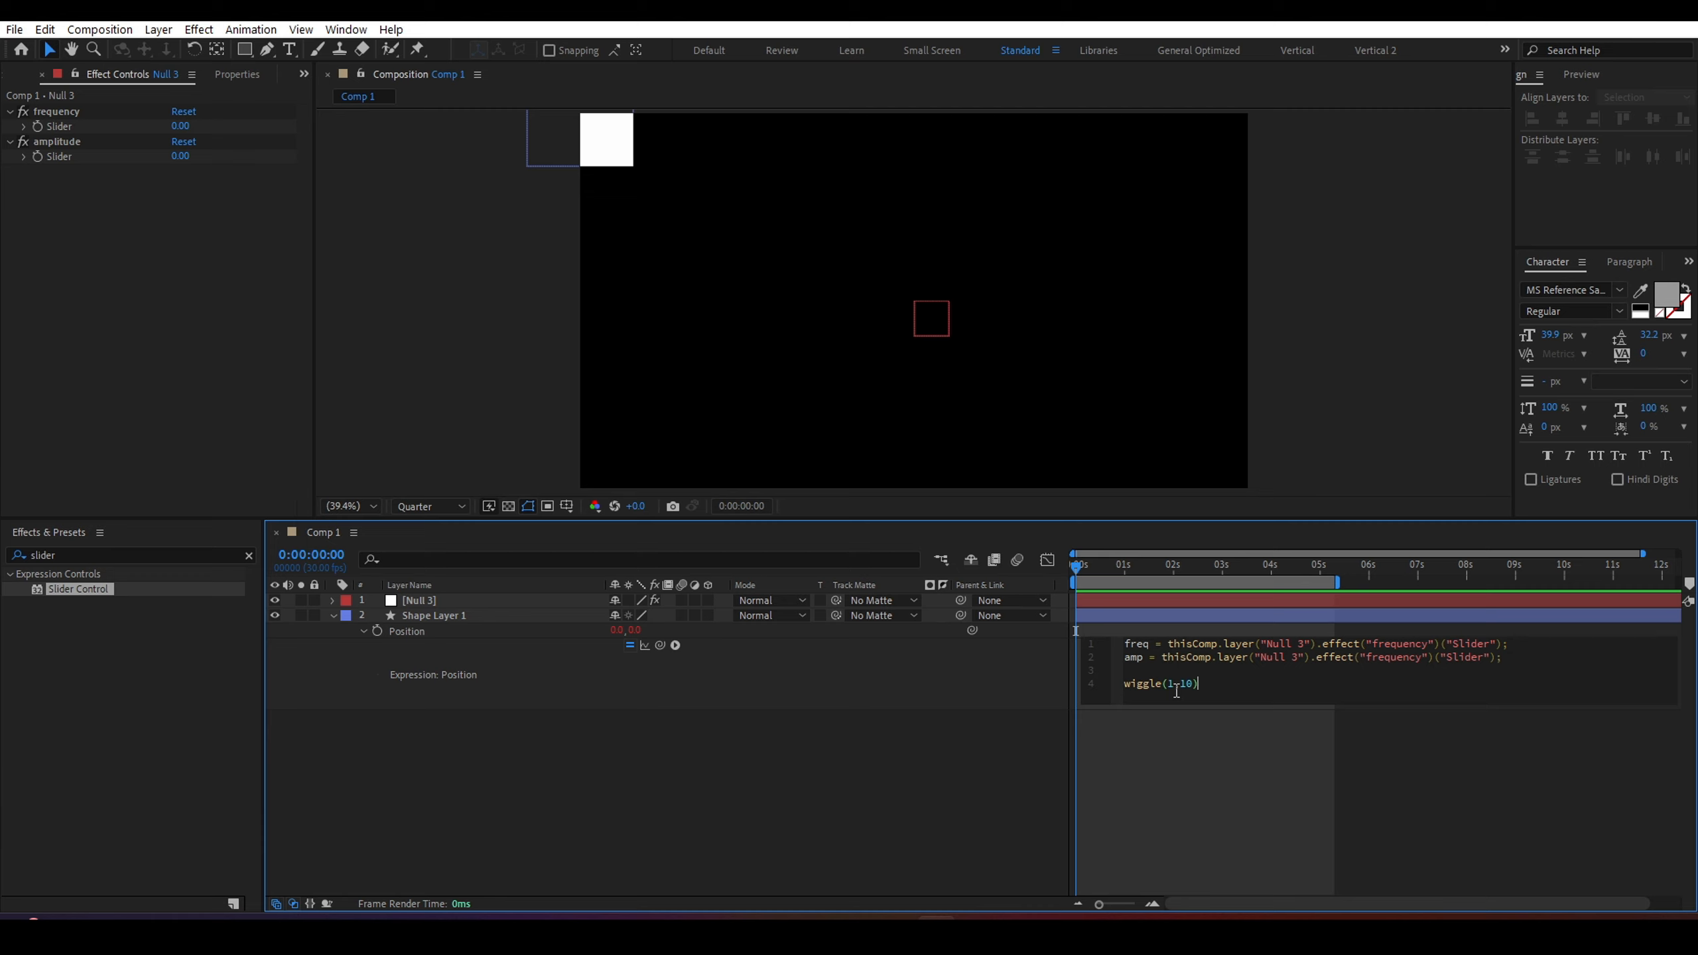
Change the wiggle arguments to use the variables, making it wiggle(freq,amp).
left_click(1174, 689)
key("BackSpace")
type("frewq")
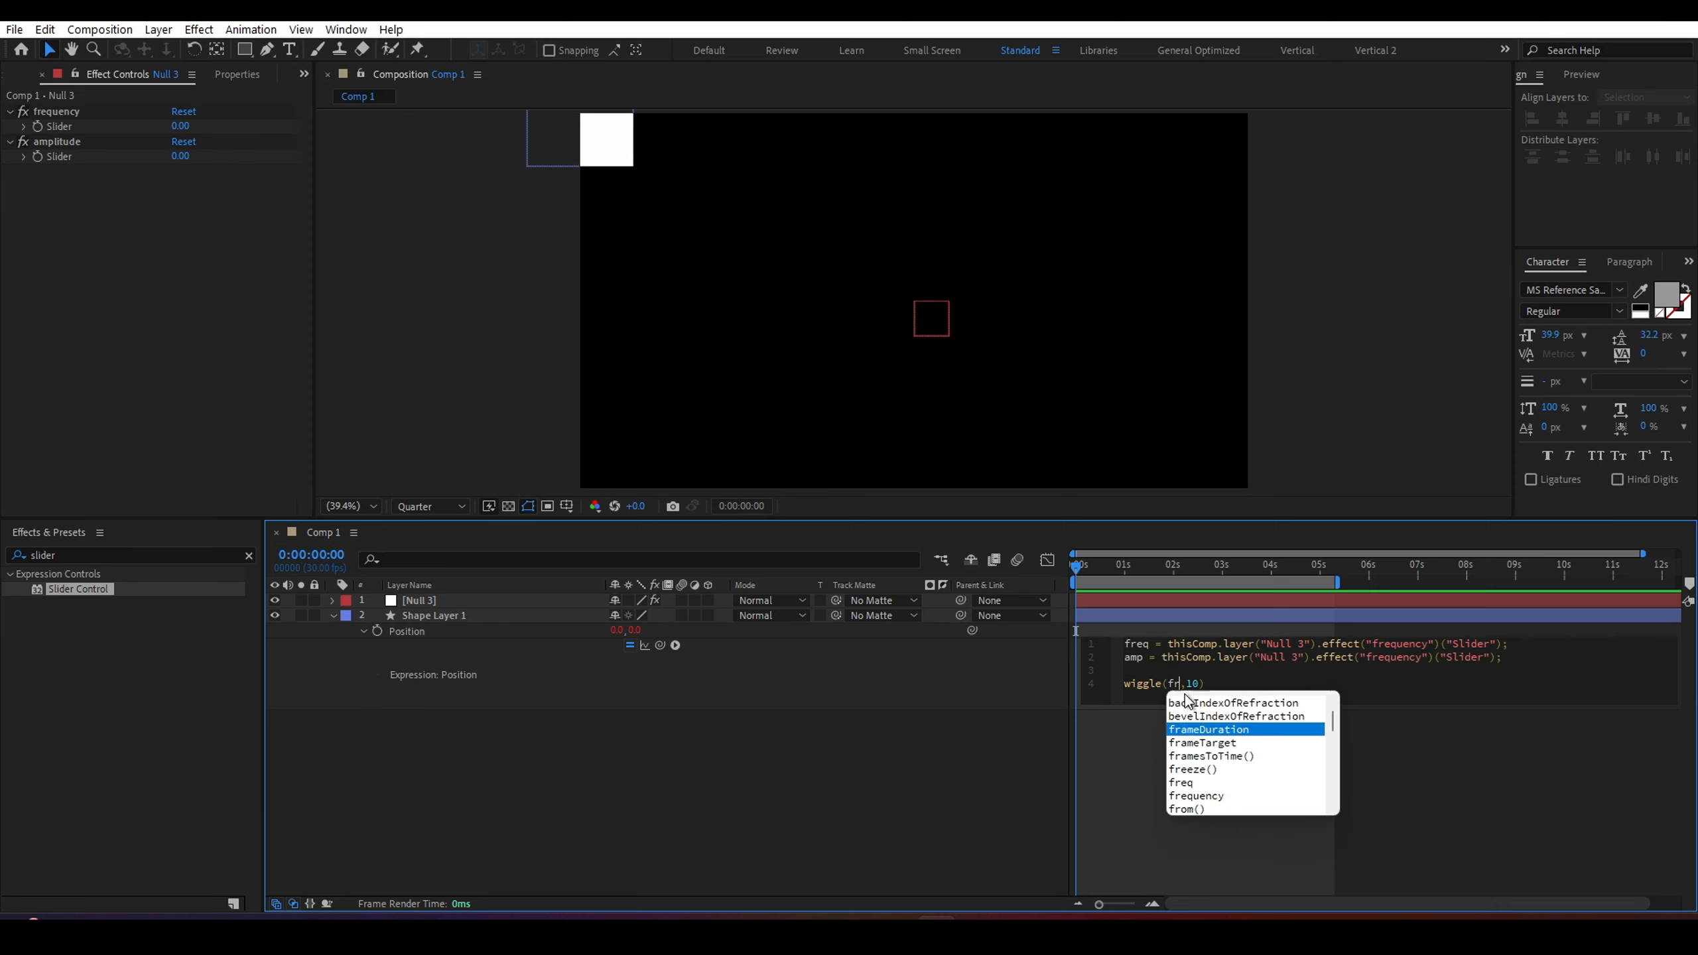
key("BackSpace")
key("BackSpace")
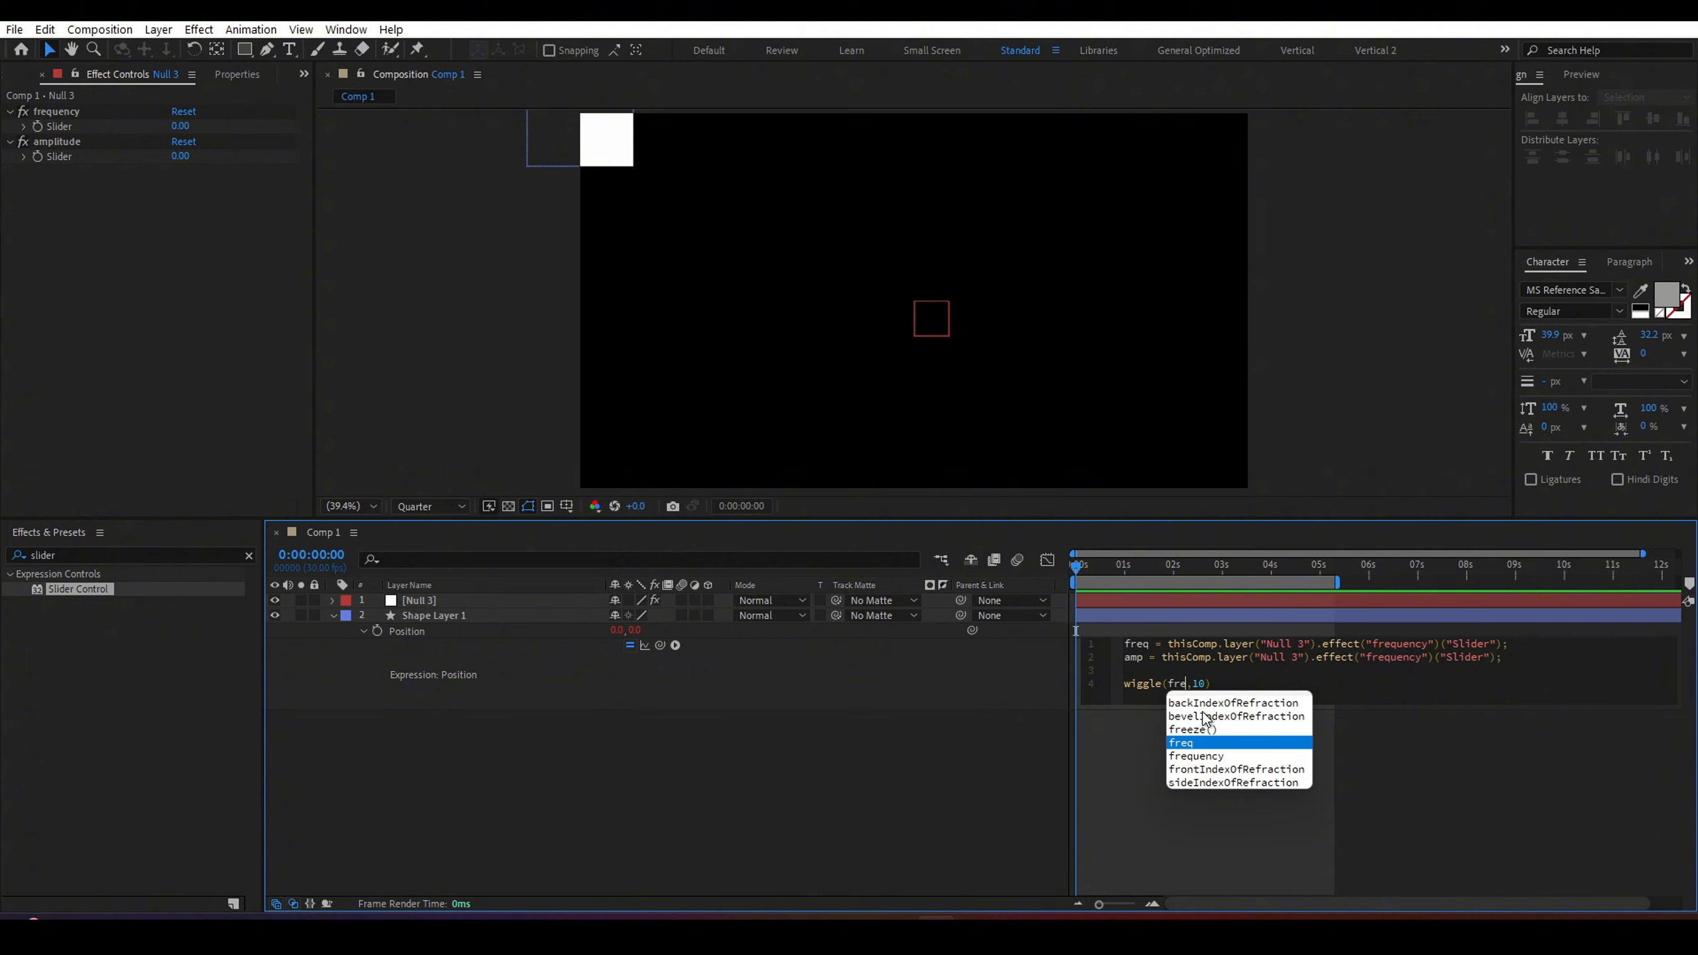
left_click(1190, 744)
double_click(1208, 682)
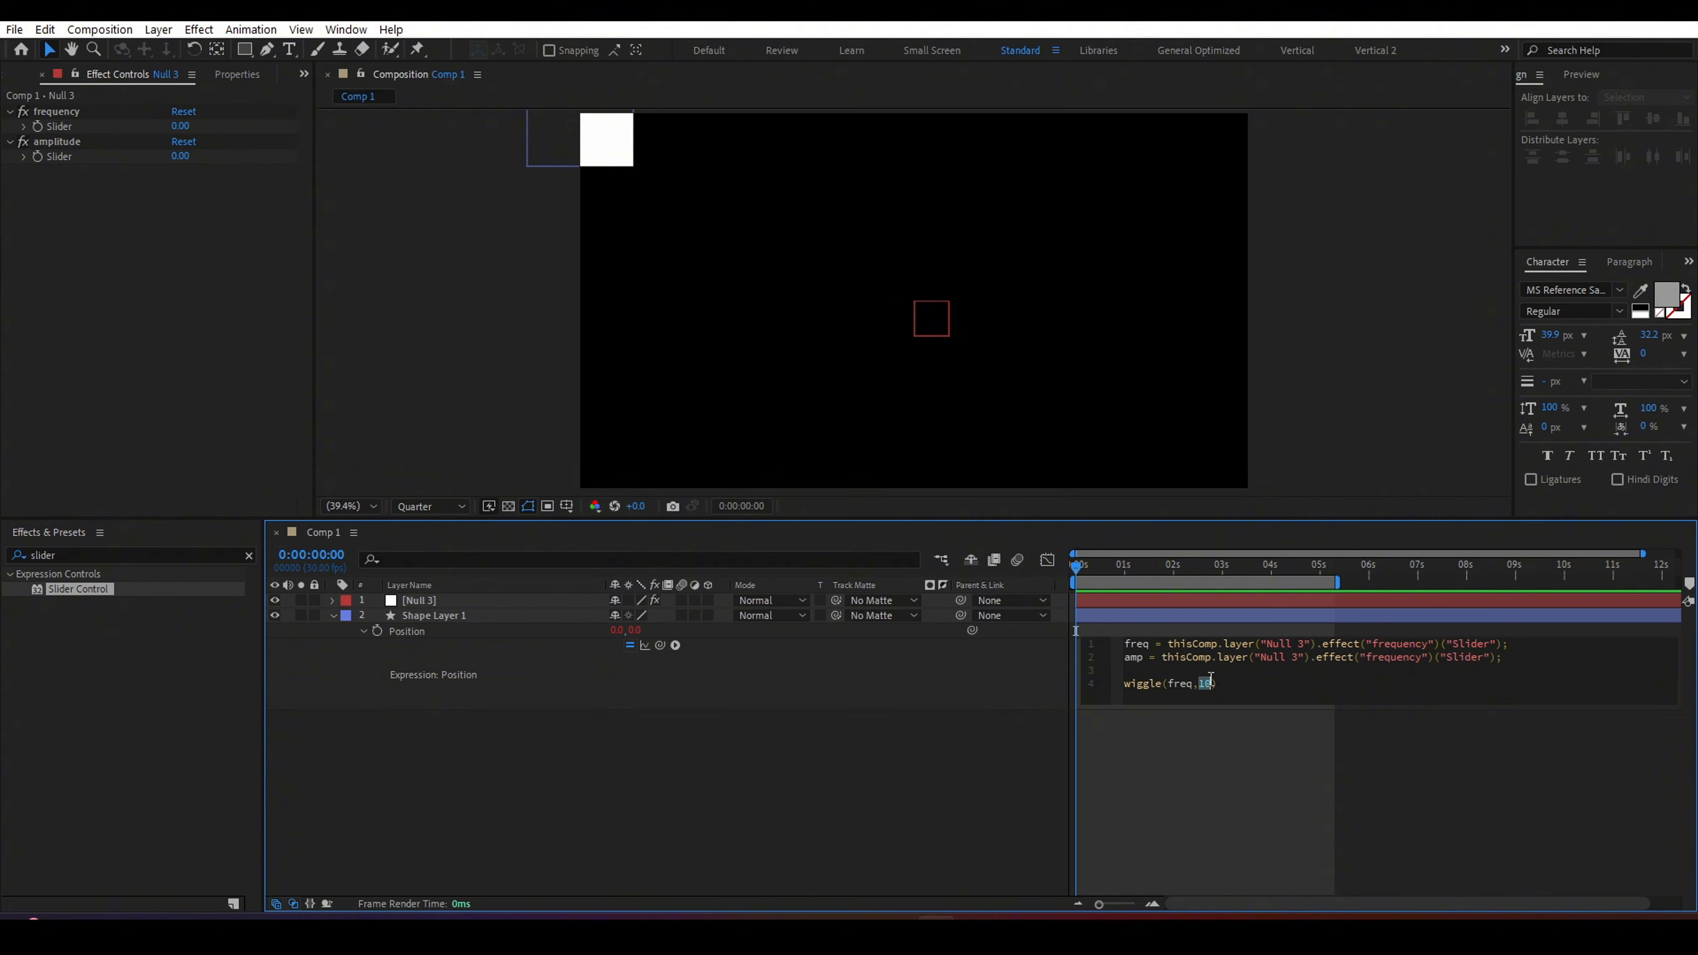
type("amp")
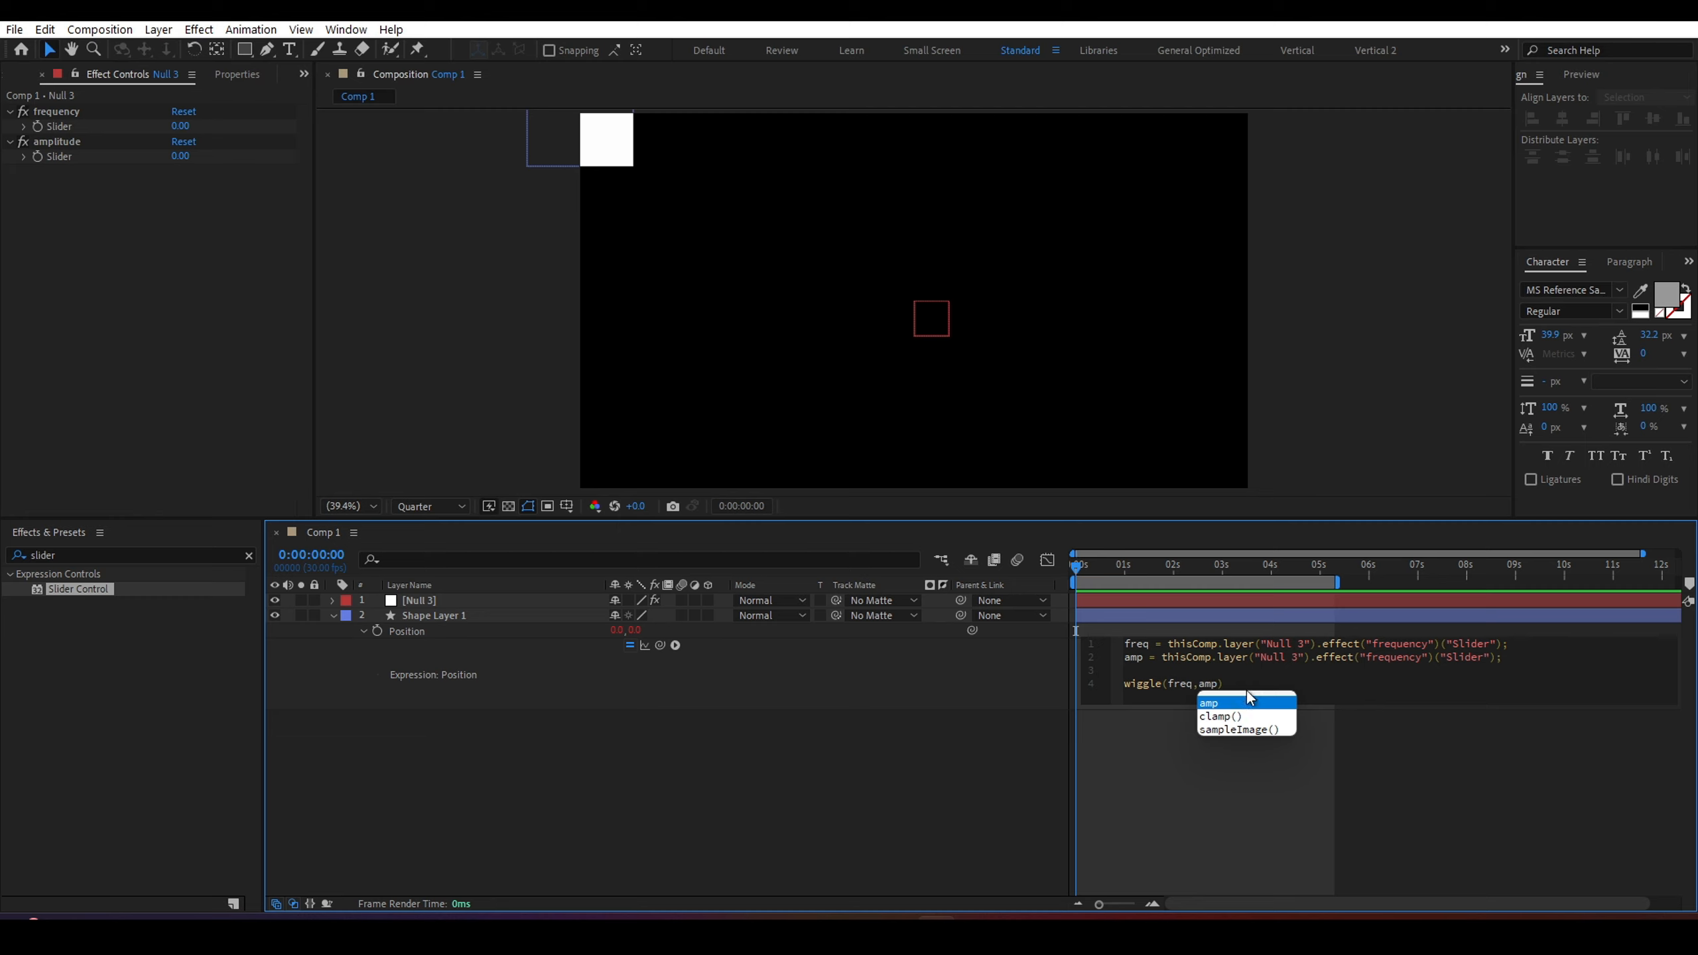
left_click(1287, 679)
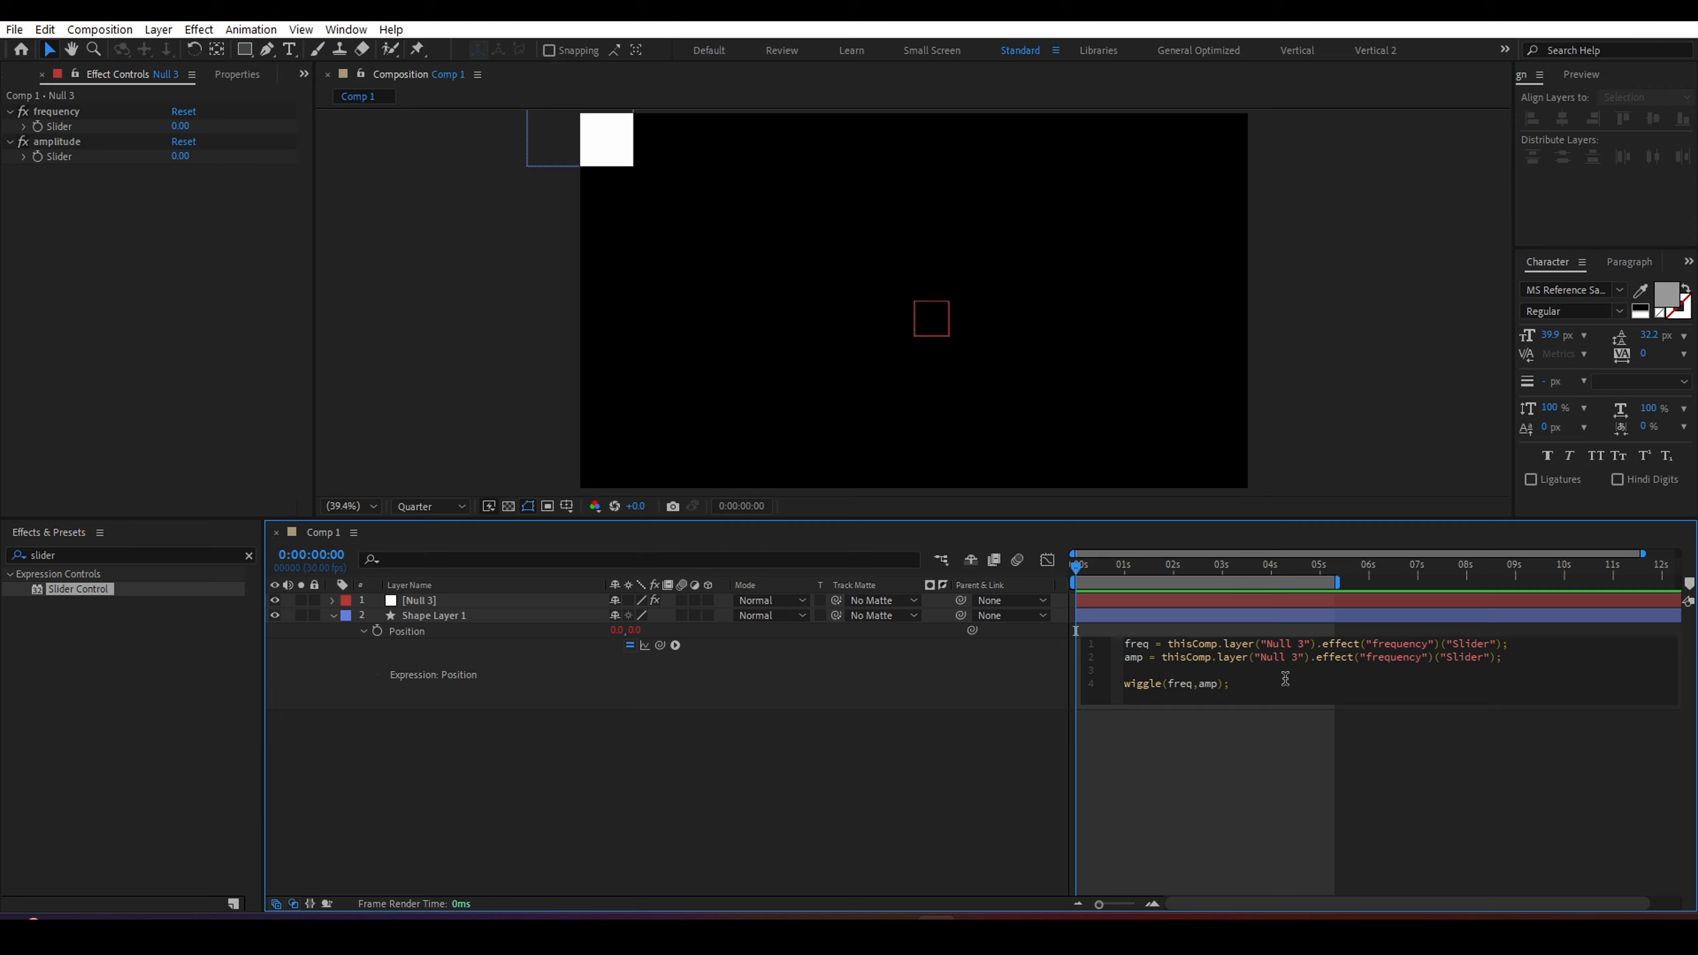
Point the amp line's effect reference to "amplitude" and commit the expression.
left_click_drag(1365, 657, 1425, 657)
type("amplitude")
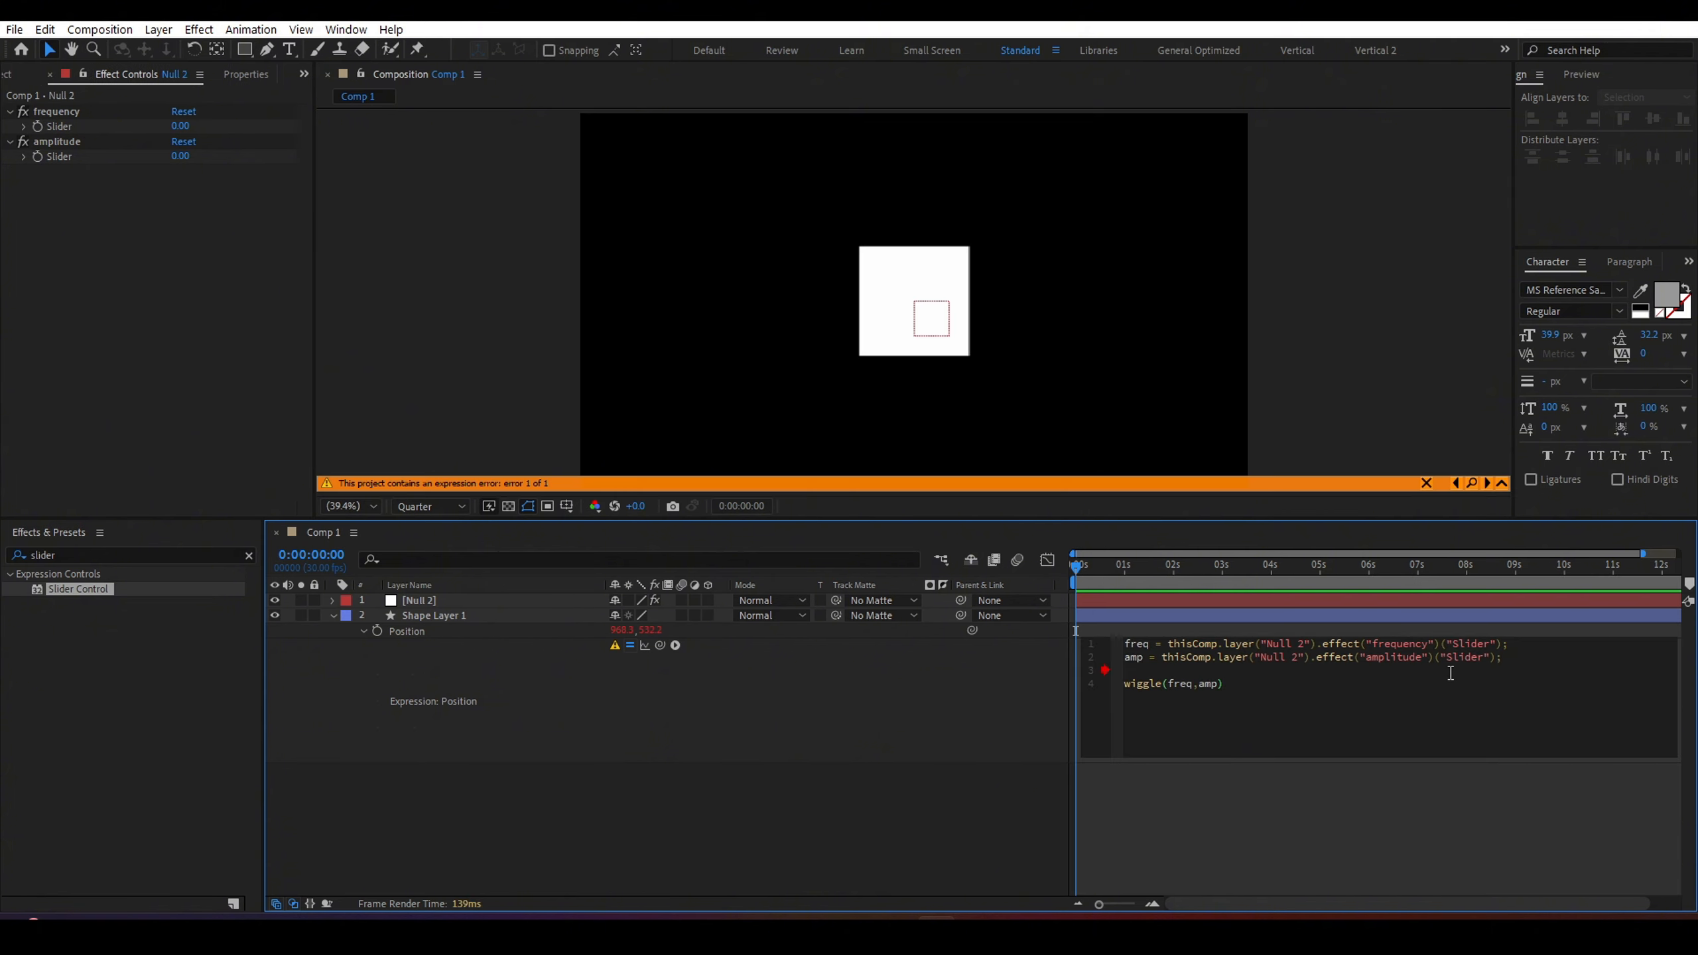
left_click(1183, 790)
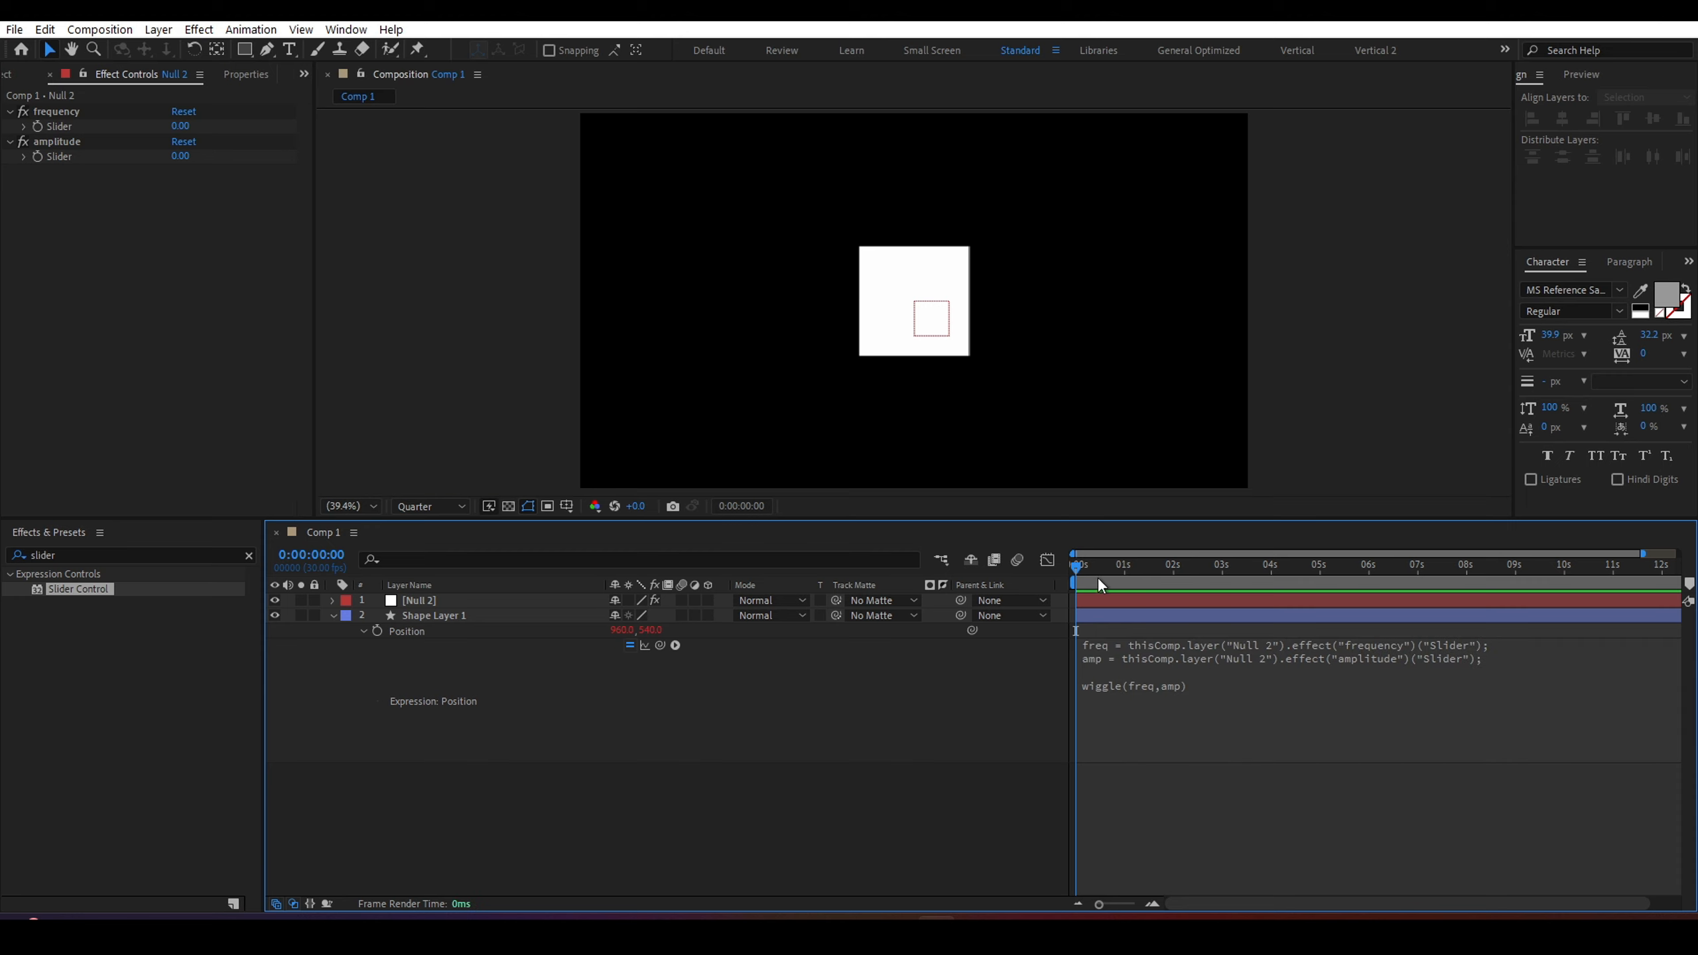
Reveal the null layer's slider keyframes in the timeline and move the first keyframes to about 1 second.
left_click(1104, 600)
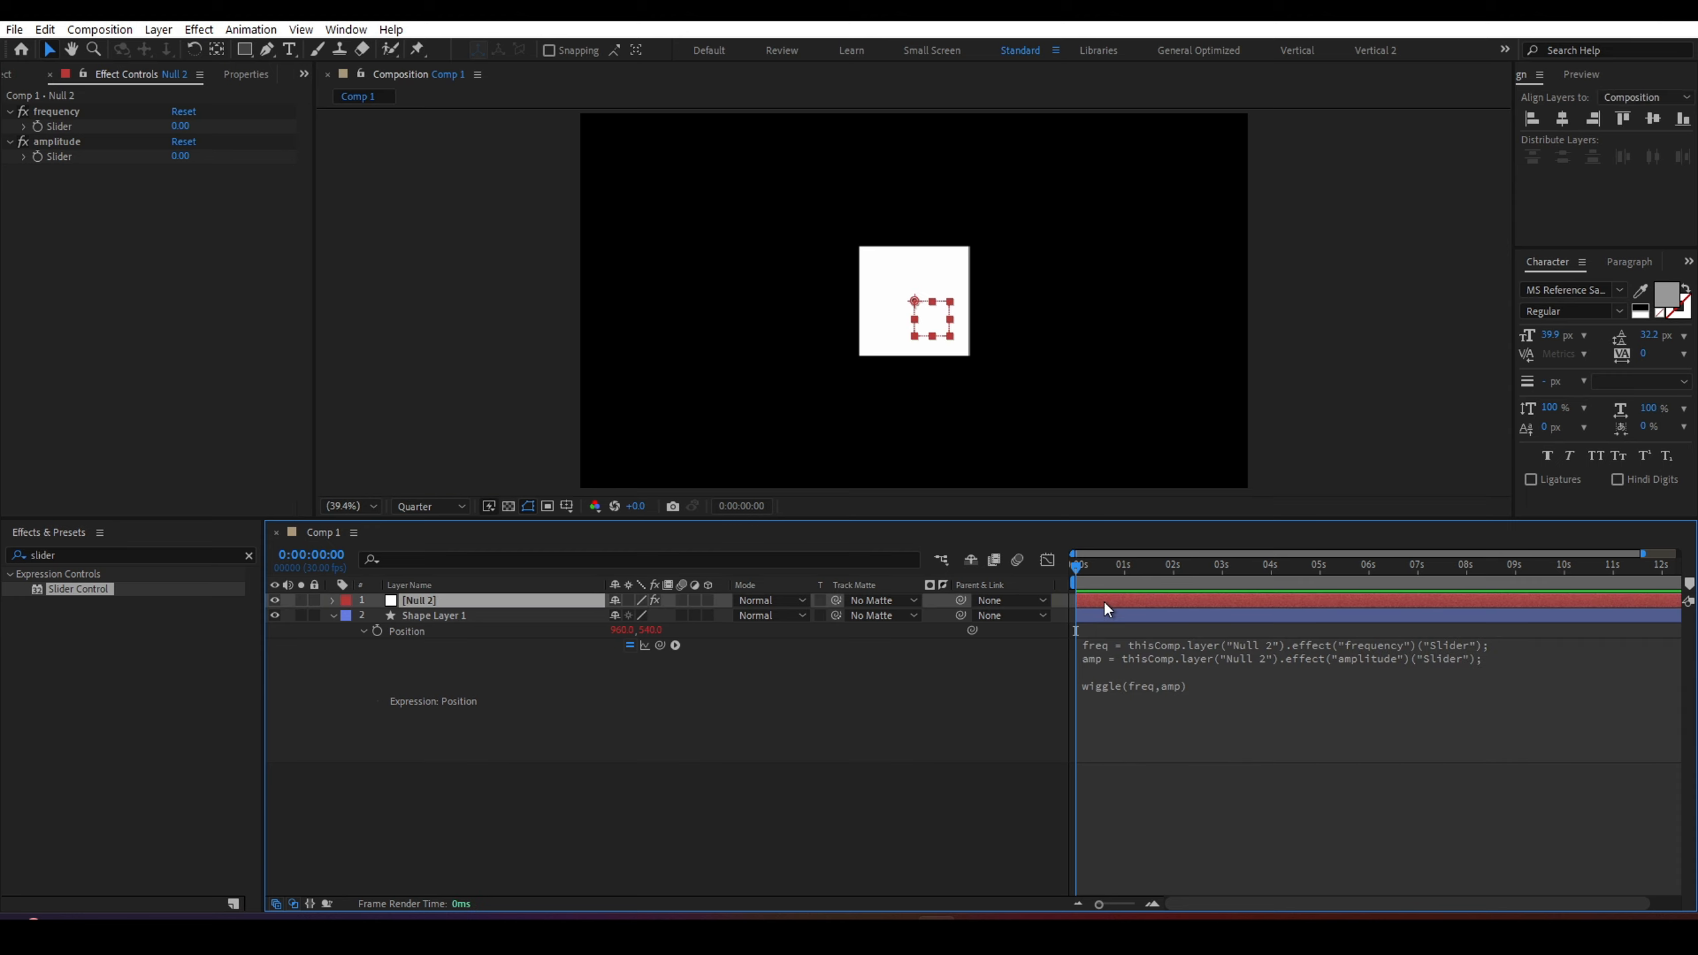
left_click(23, 130)
left_click(36, 160)
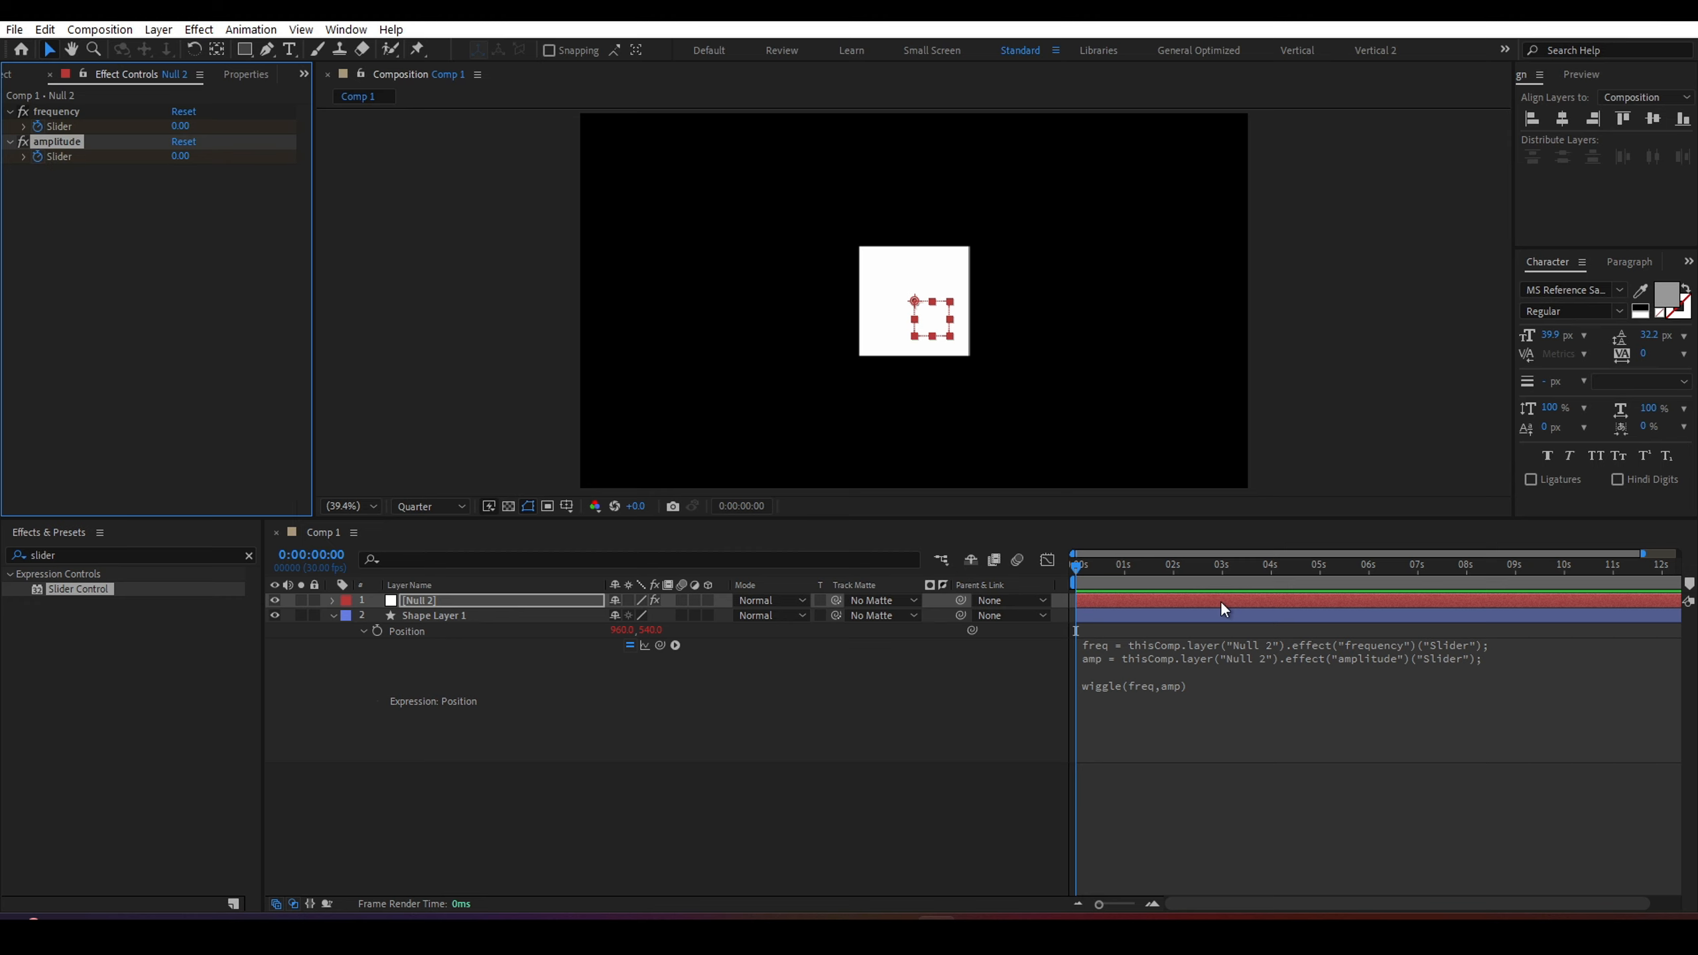
left_click(1193, 604)
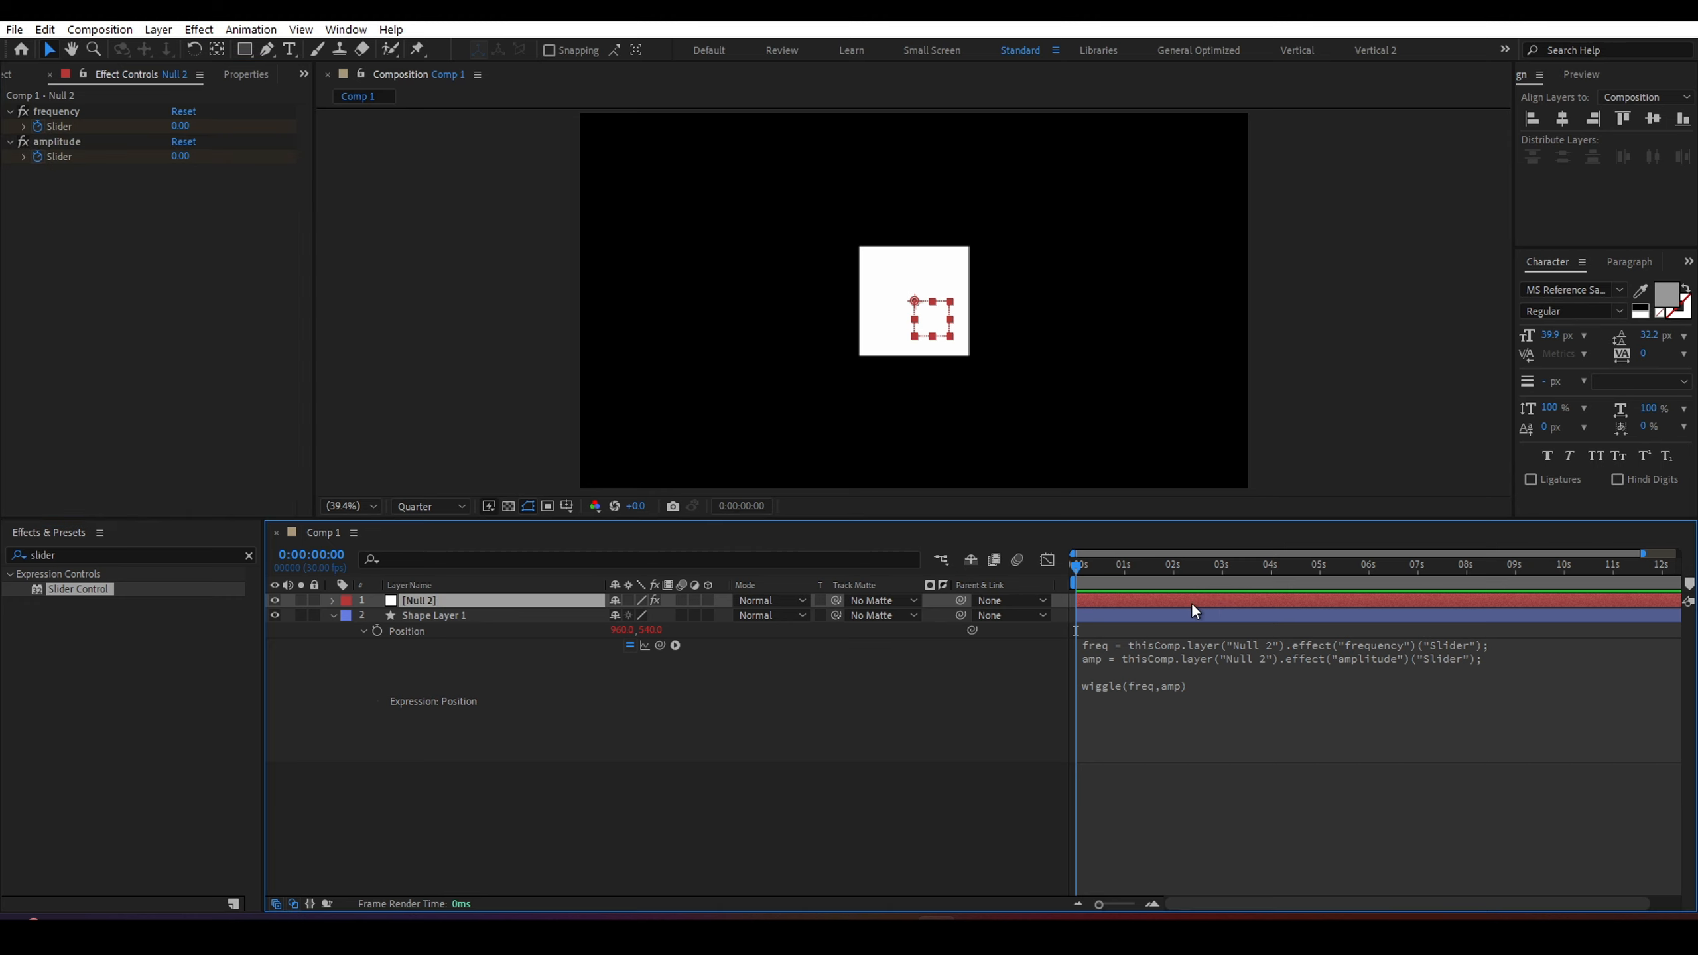
key("u")
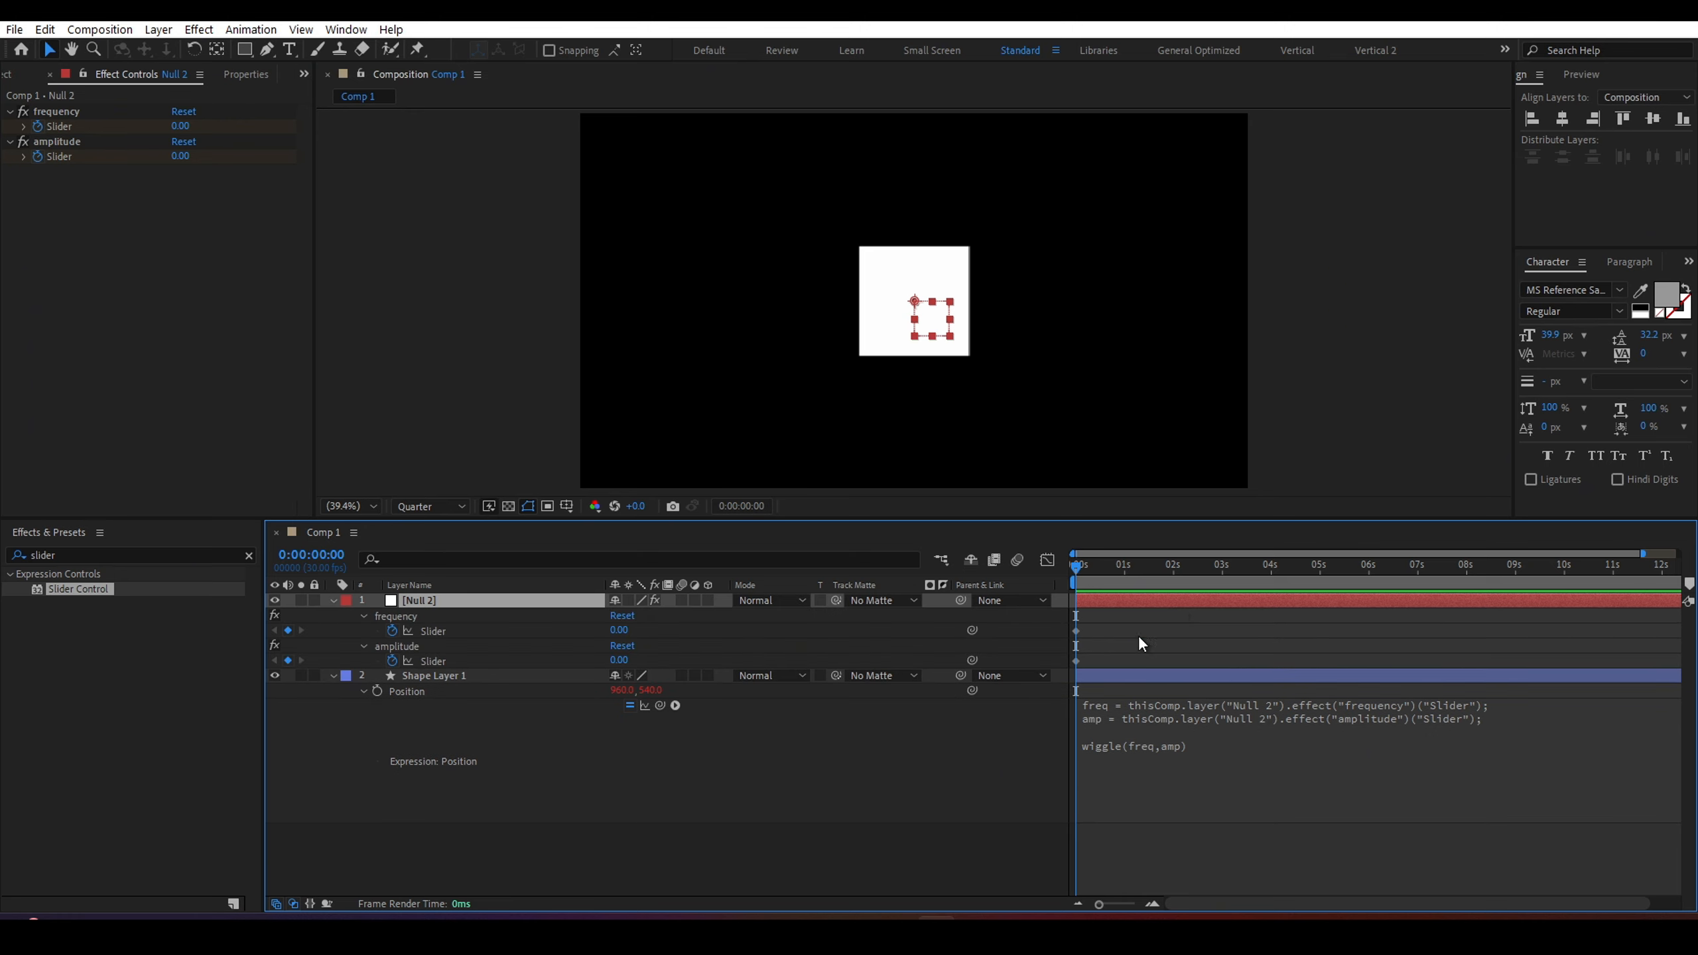
left_click_drag(1093, 658, 1115, 629)
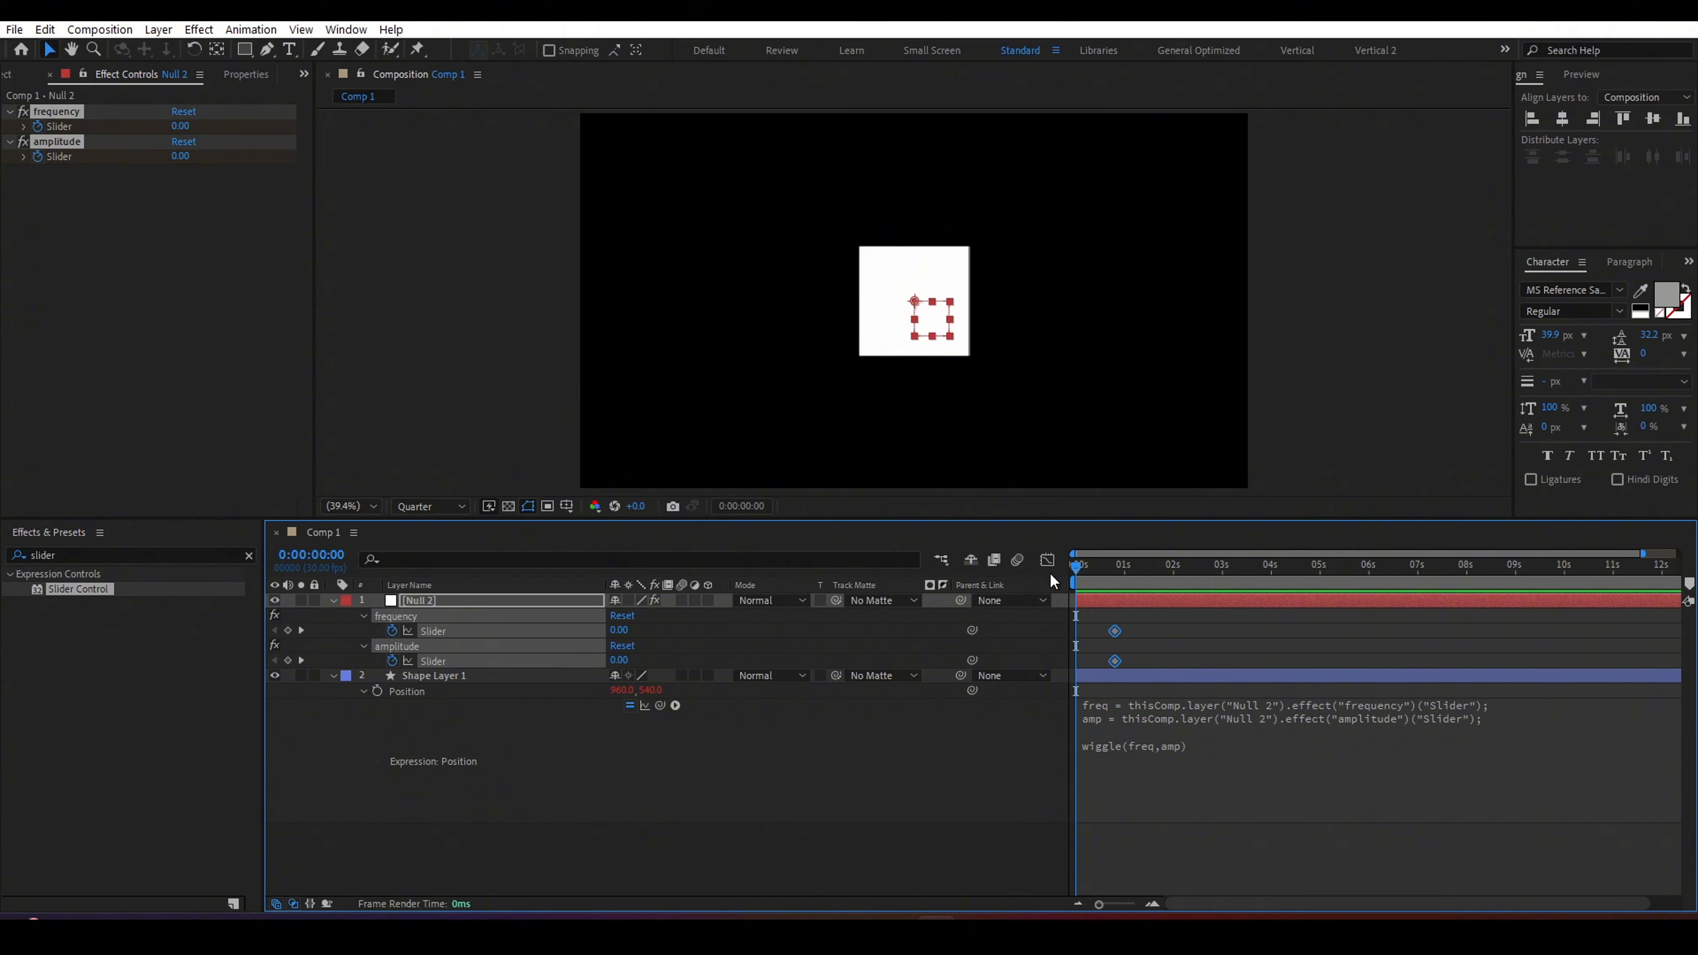
At about 0:00:01:17, set the frequency slider to 5 and the amplitude slider to 134.
left_click_drag(1207, 561, 1306, 562)
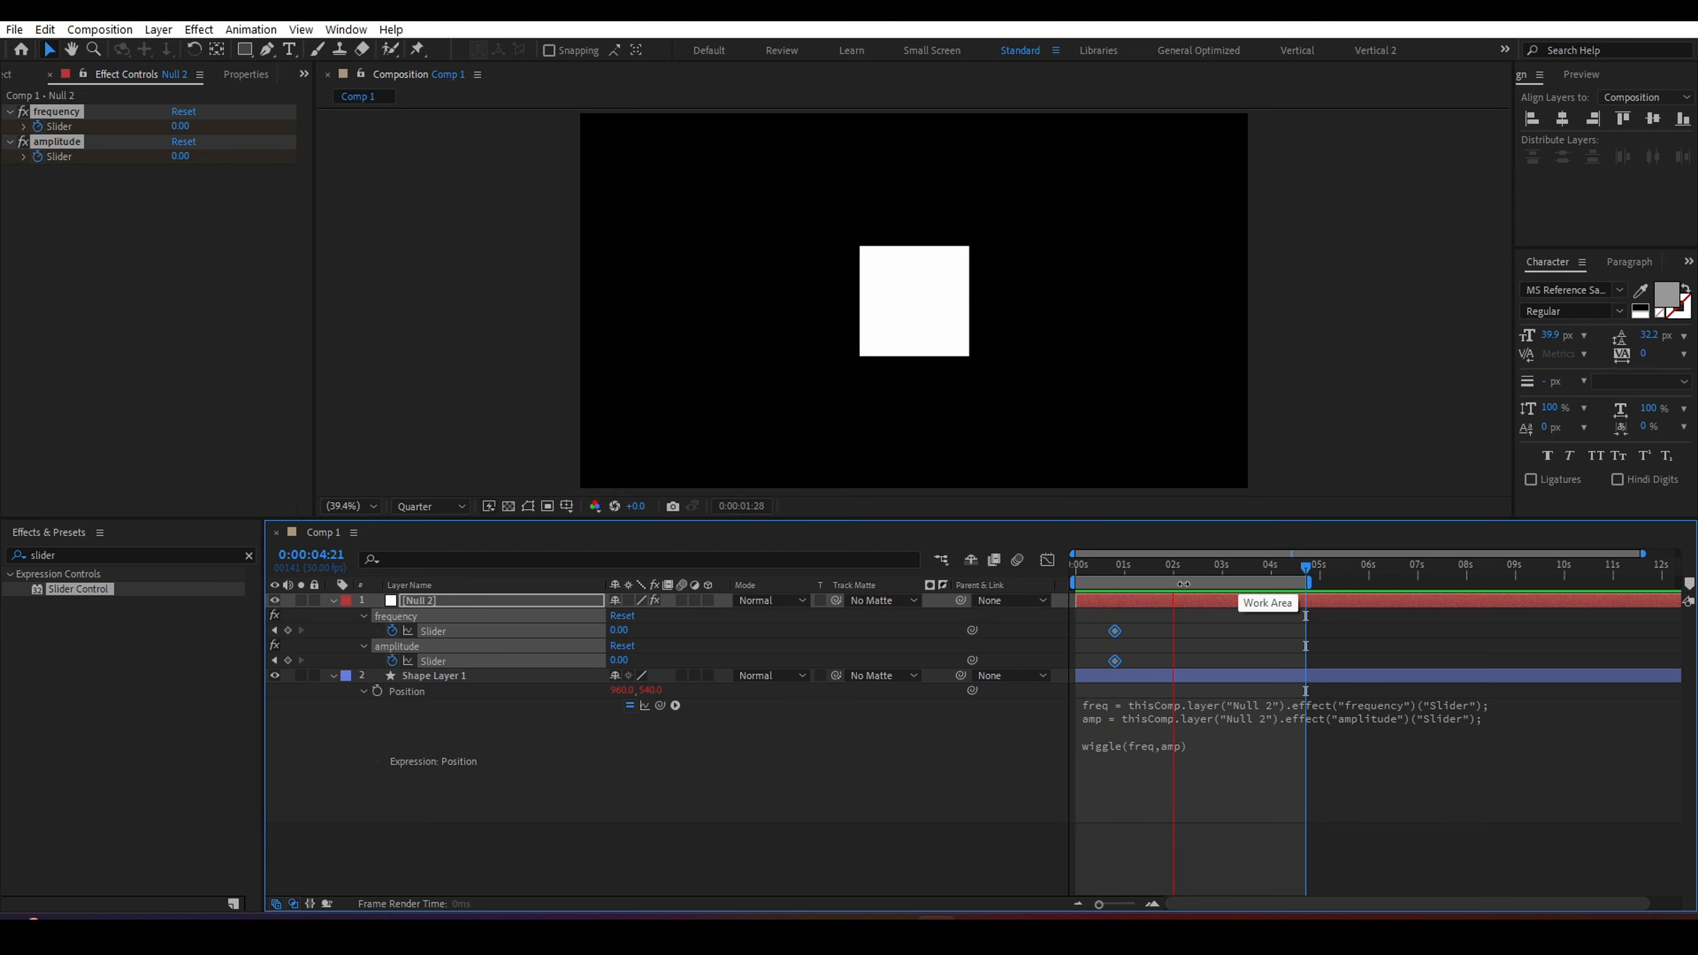
left_click(1152, 569)
left_click(583, 845)
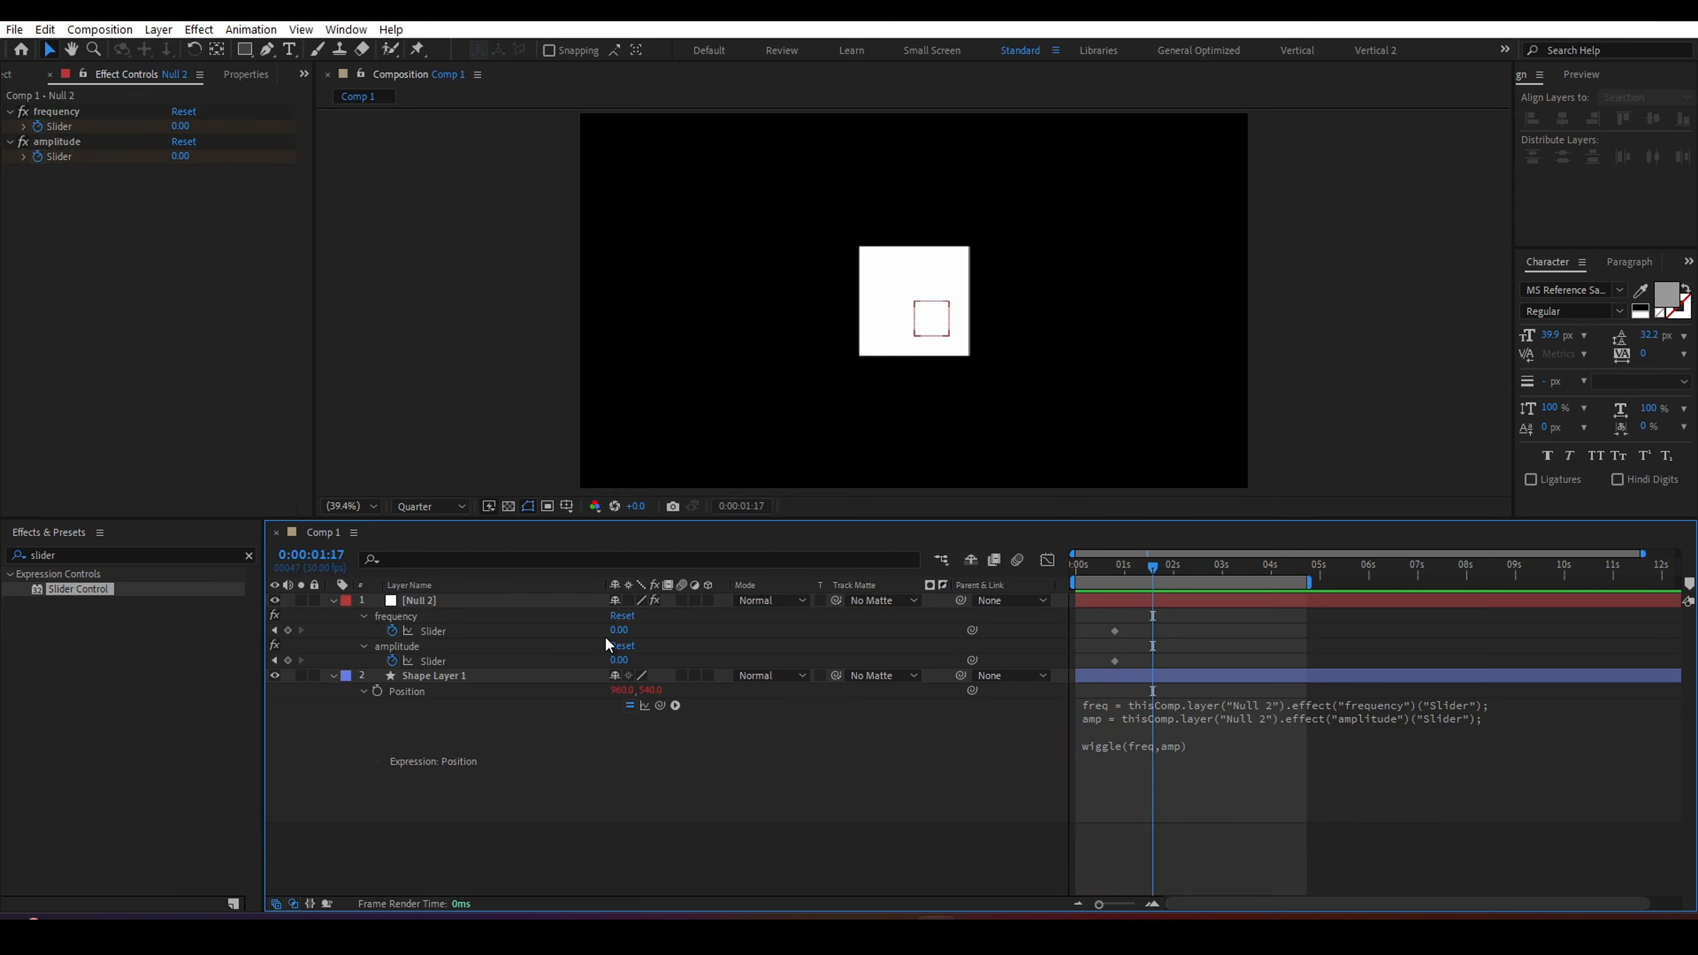
left_click_drag(618, 630, 613, 629)
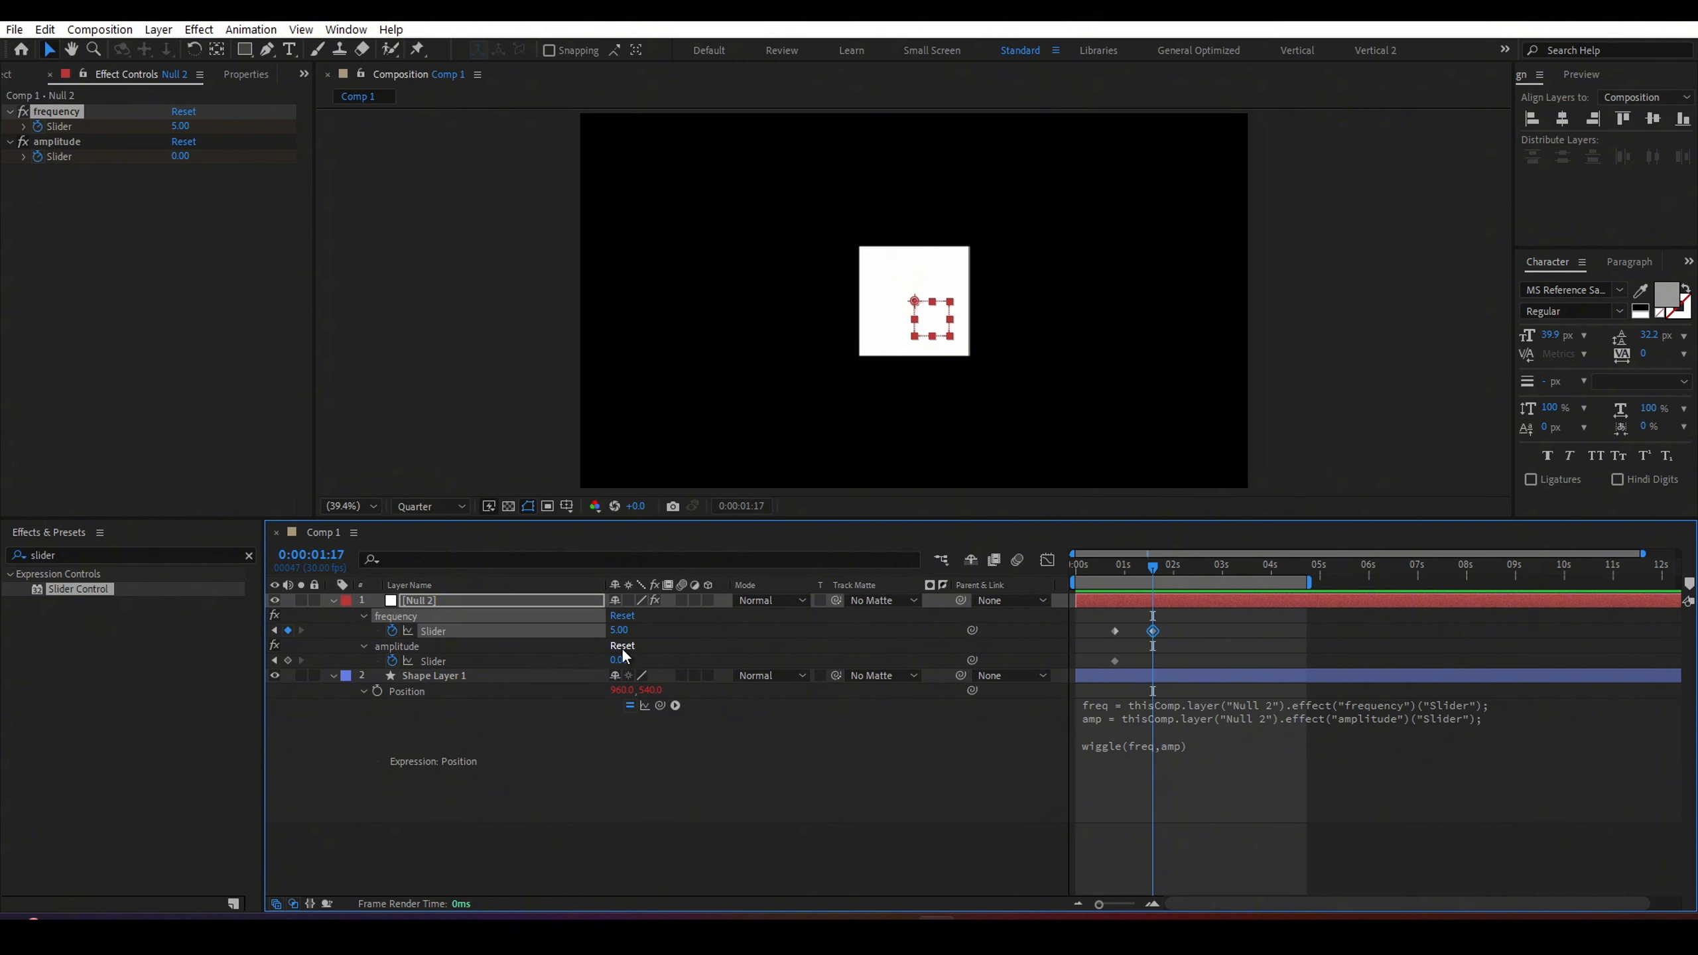
left_click_drag(622, 655, 734, 652)
Preview the wiggle animation from the start of the composition.
left_click_drag(1079, 564, 1053, 565)
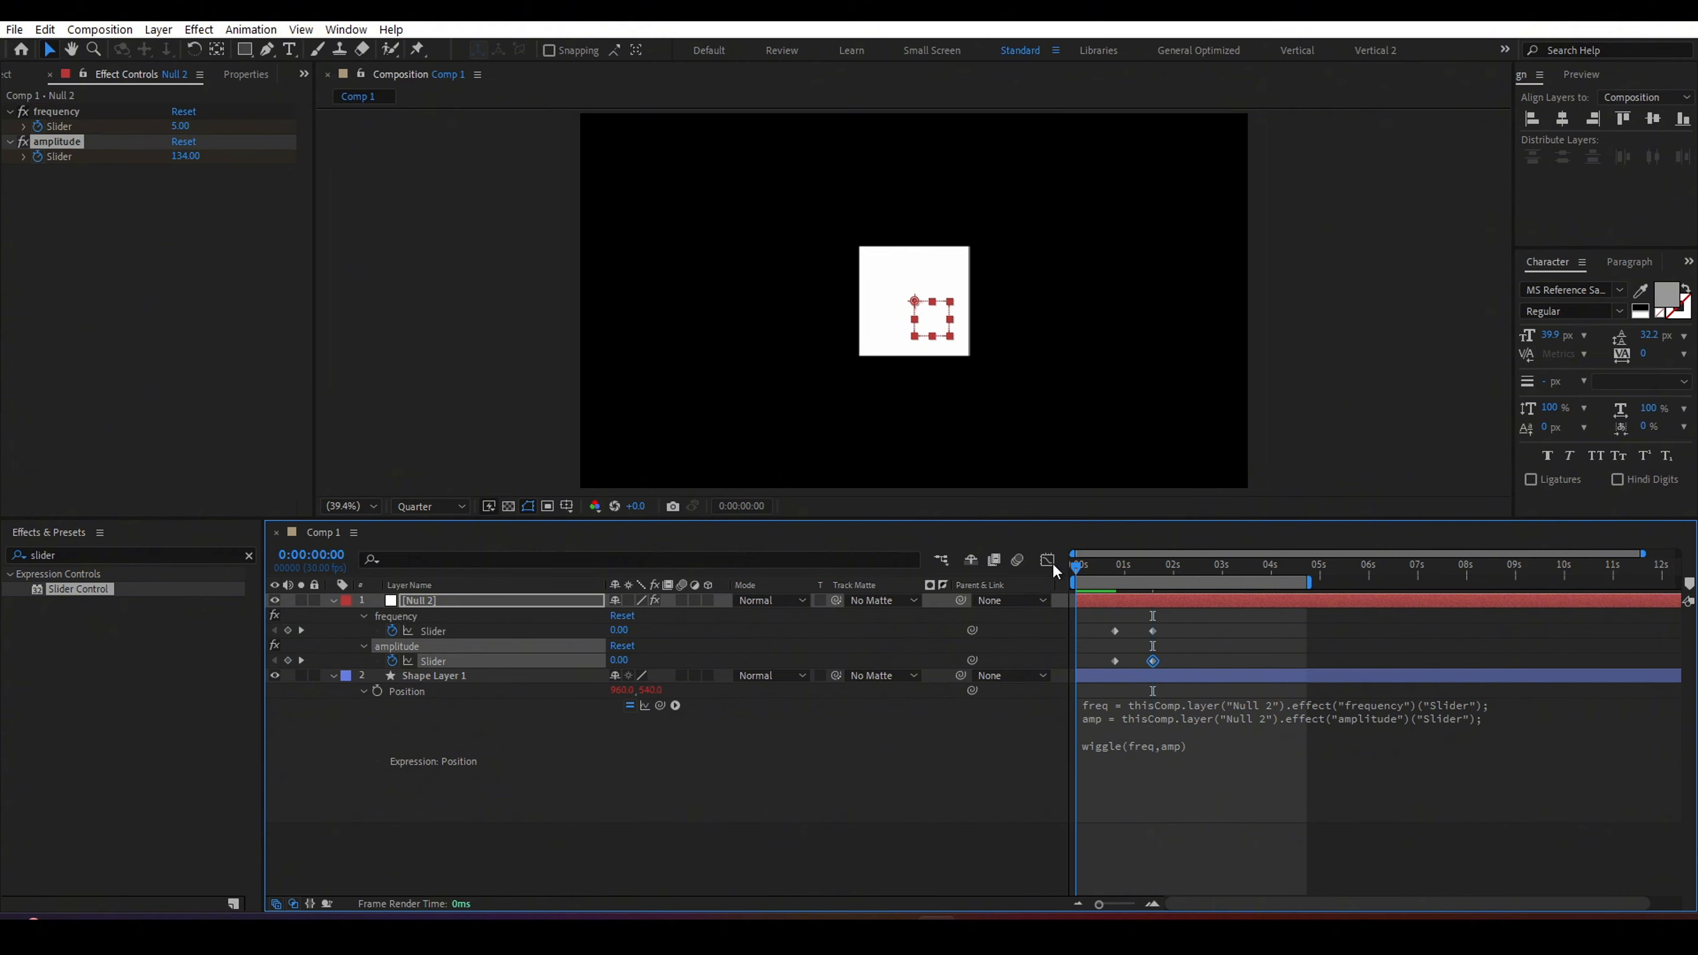
left_click_drag(1110, 620, 1168, 661)
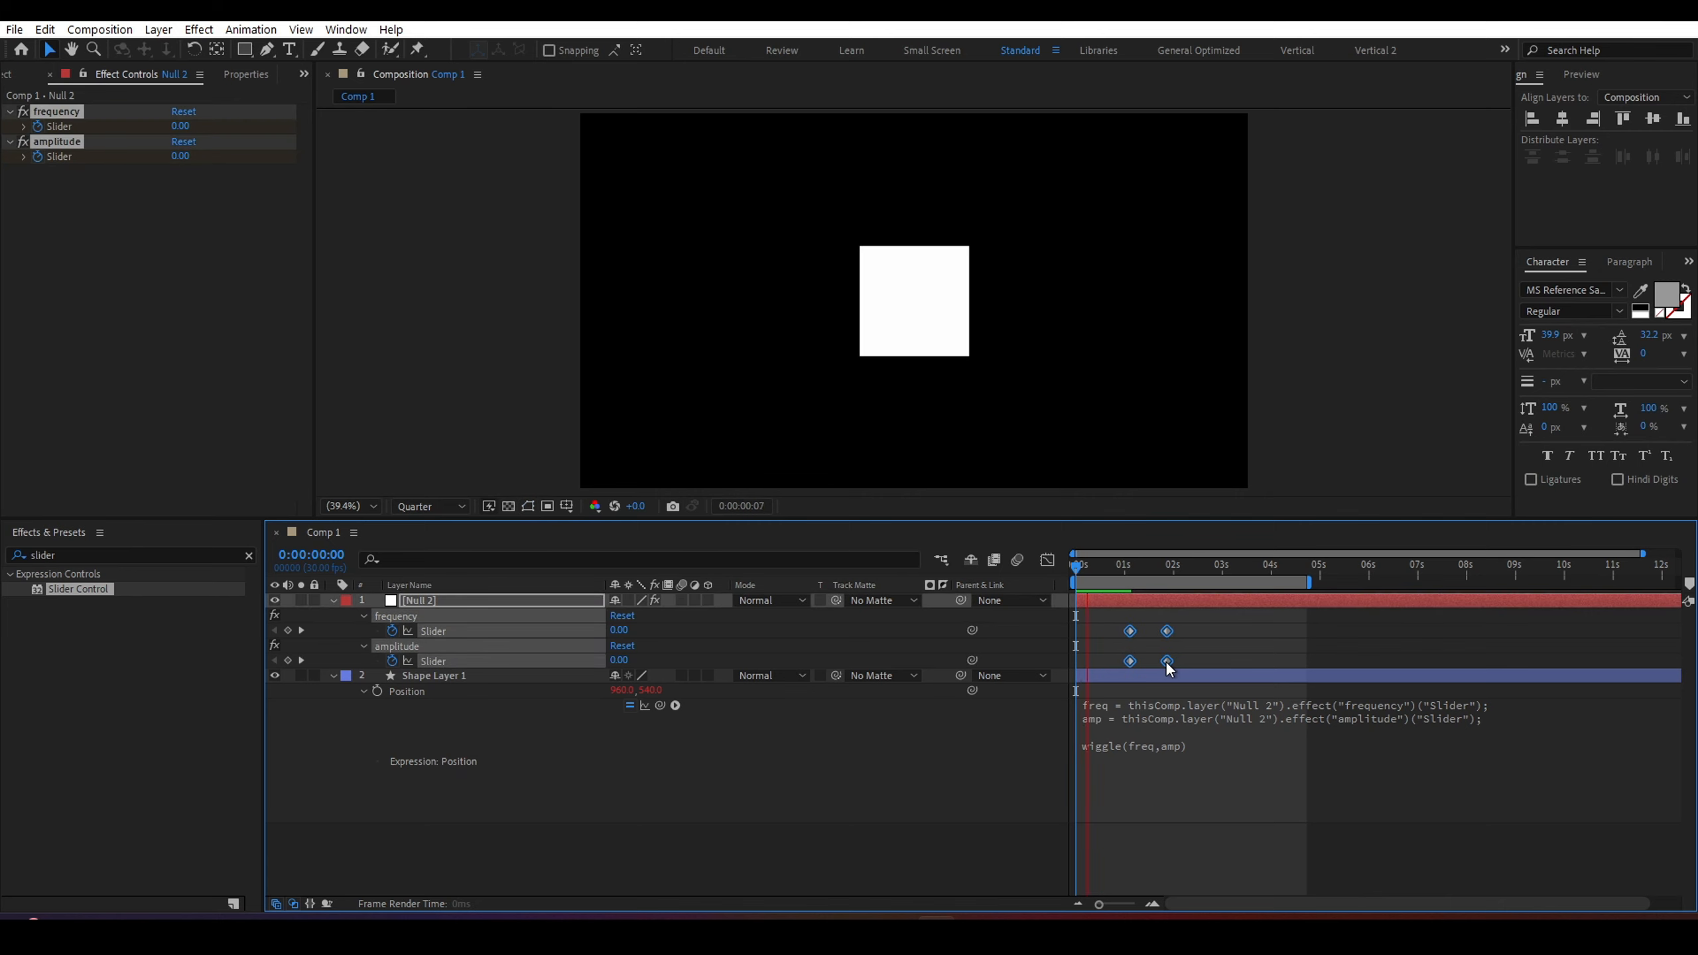
key("space")
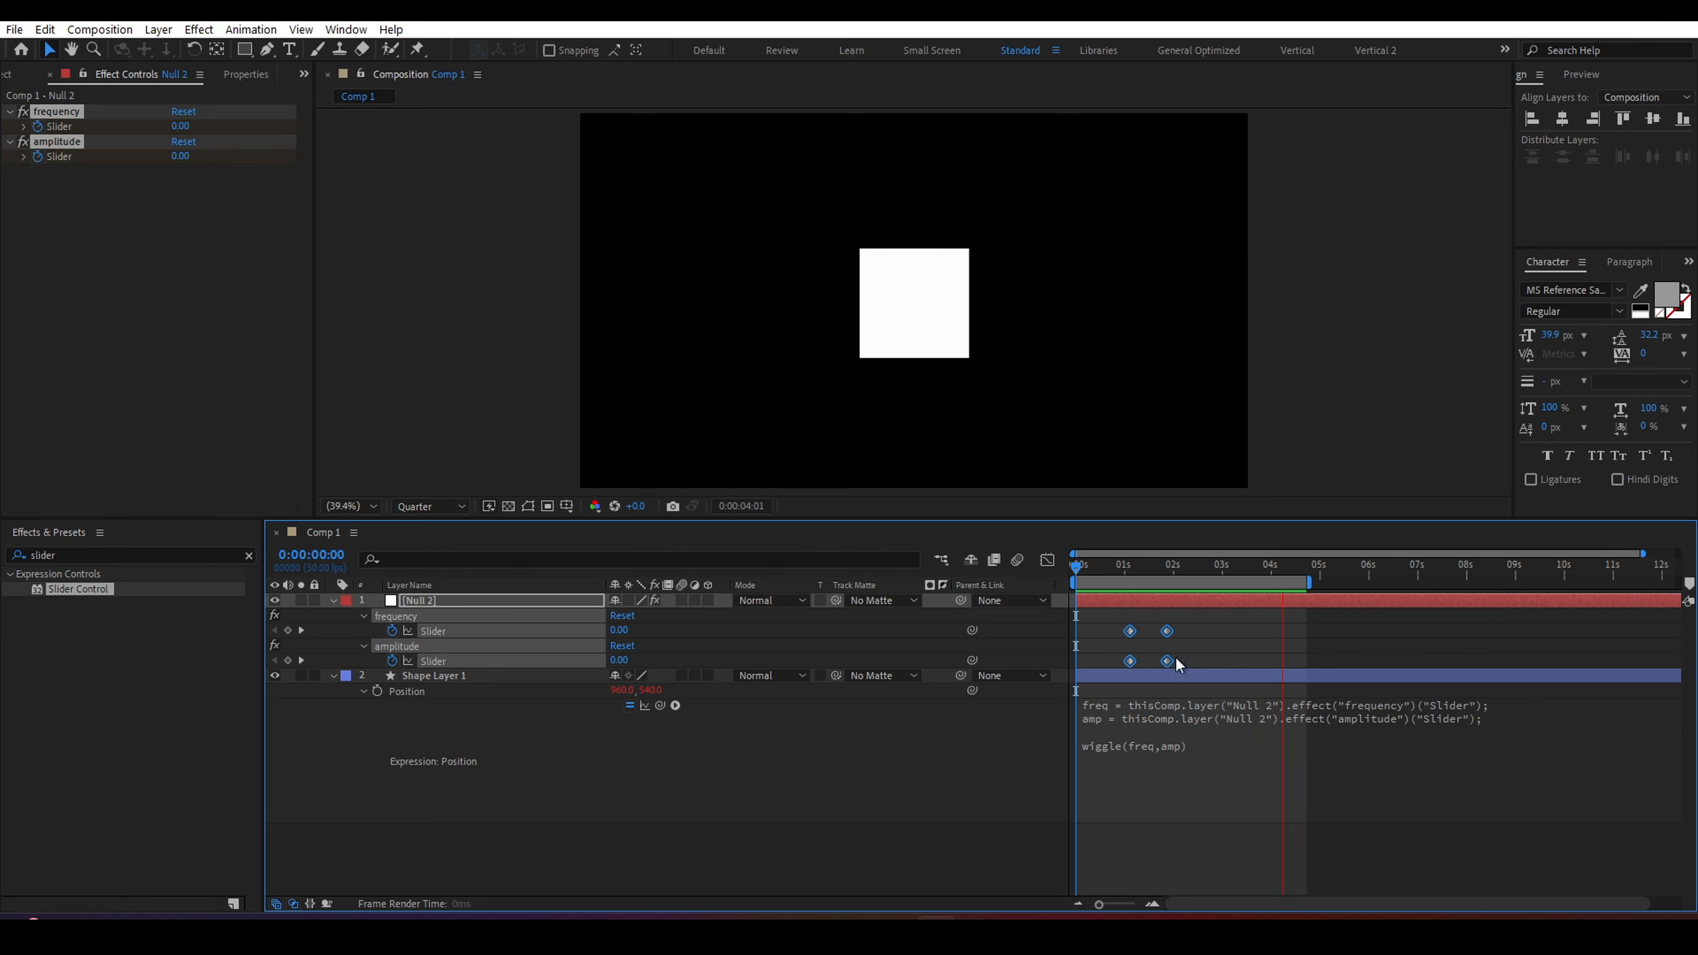
left_click(1222, 565)
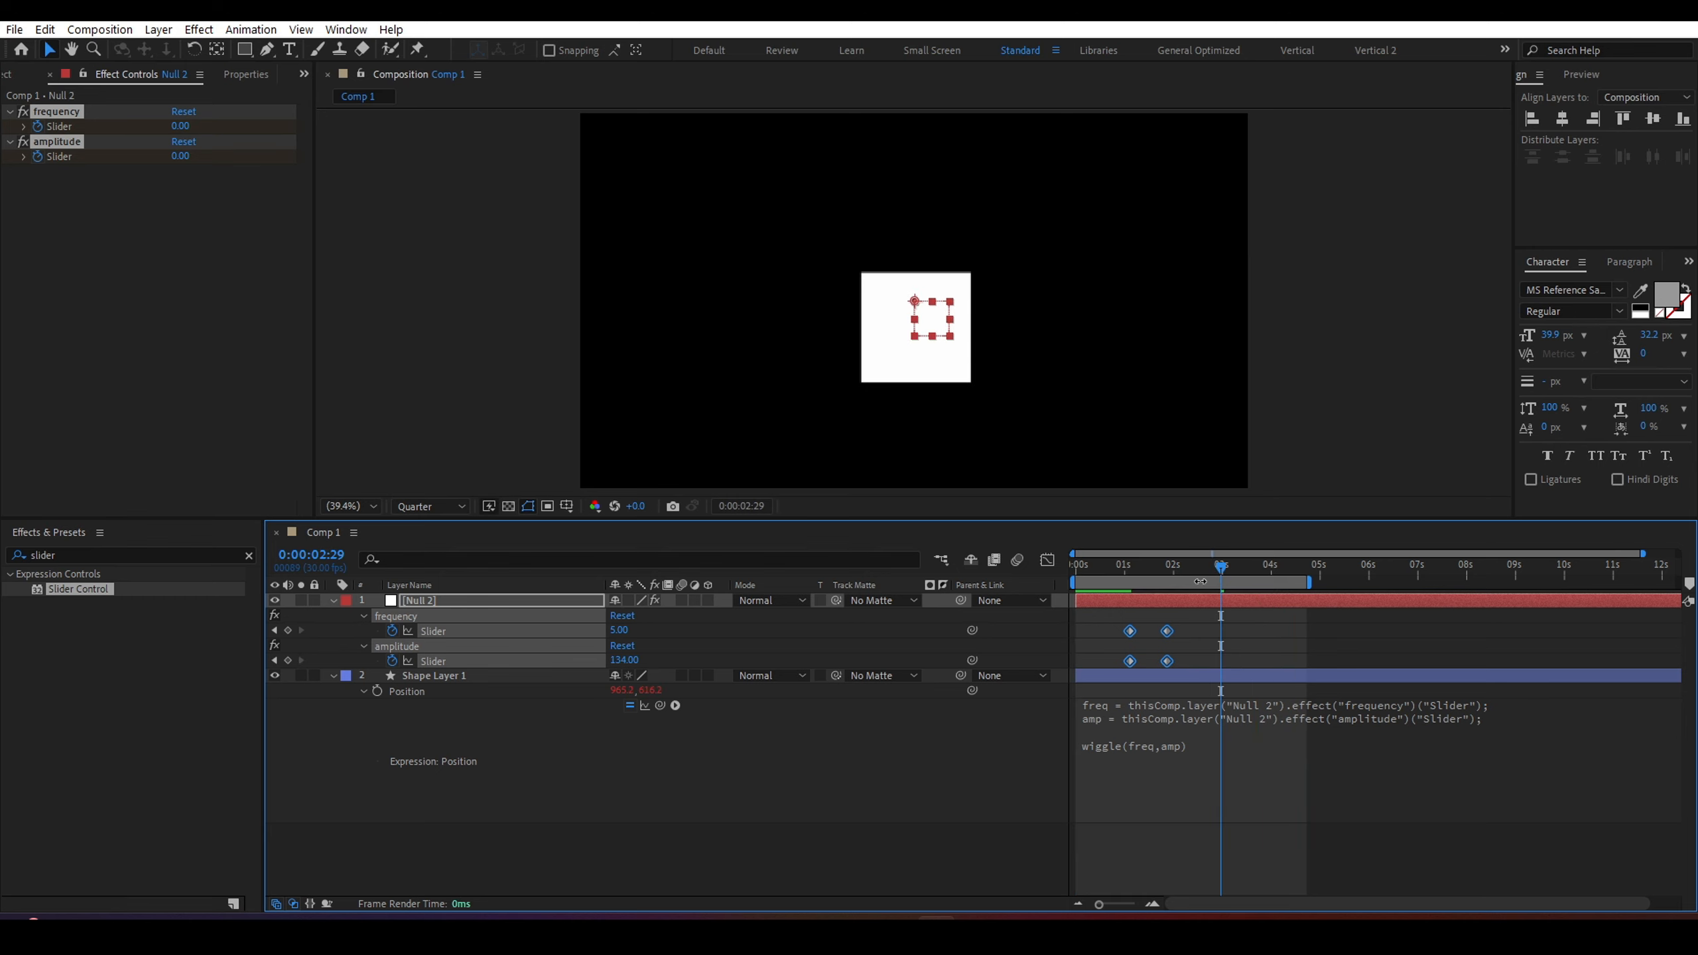
Copy all four slider keyframes and paste them at 0:00:02:29.
left_click_drag(1097, 619, 1172, 664)
right_click(1167, 661)
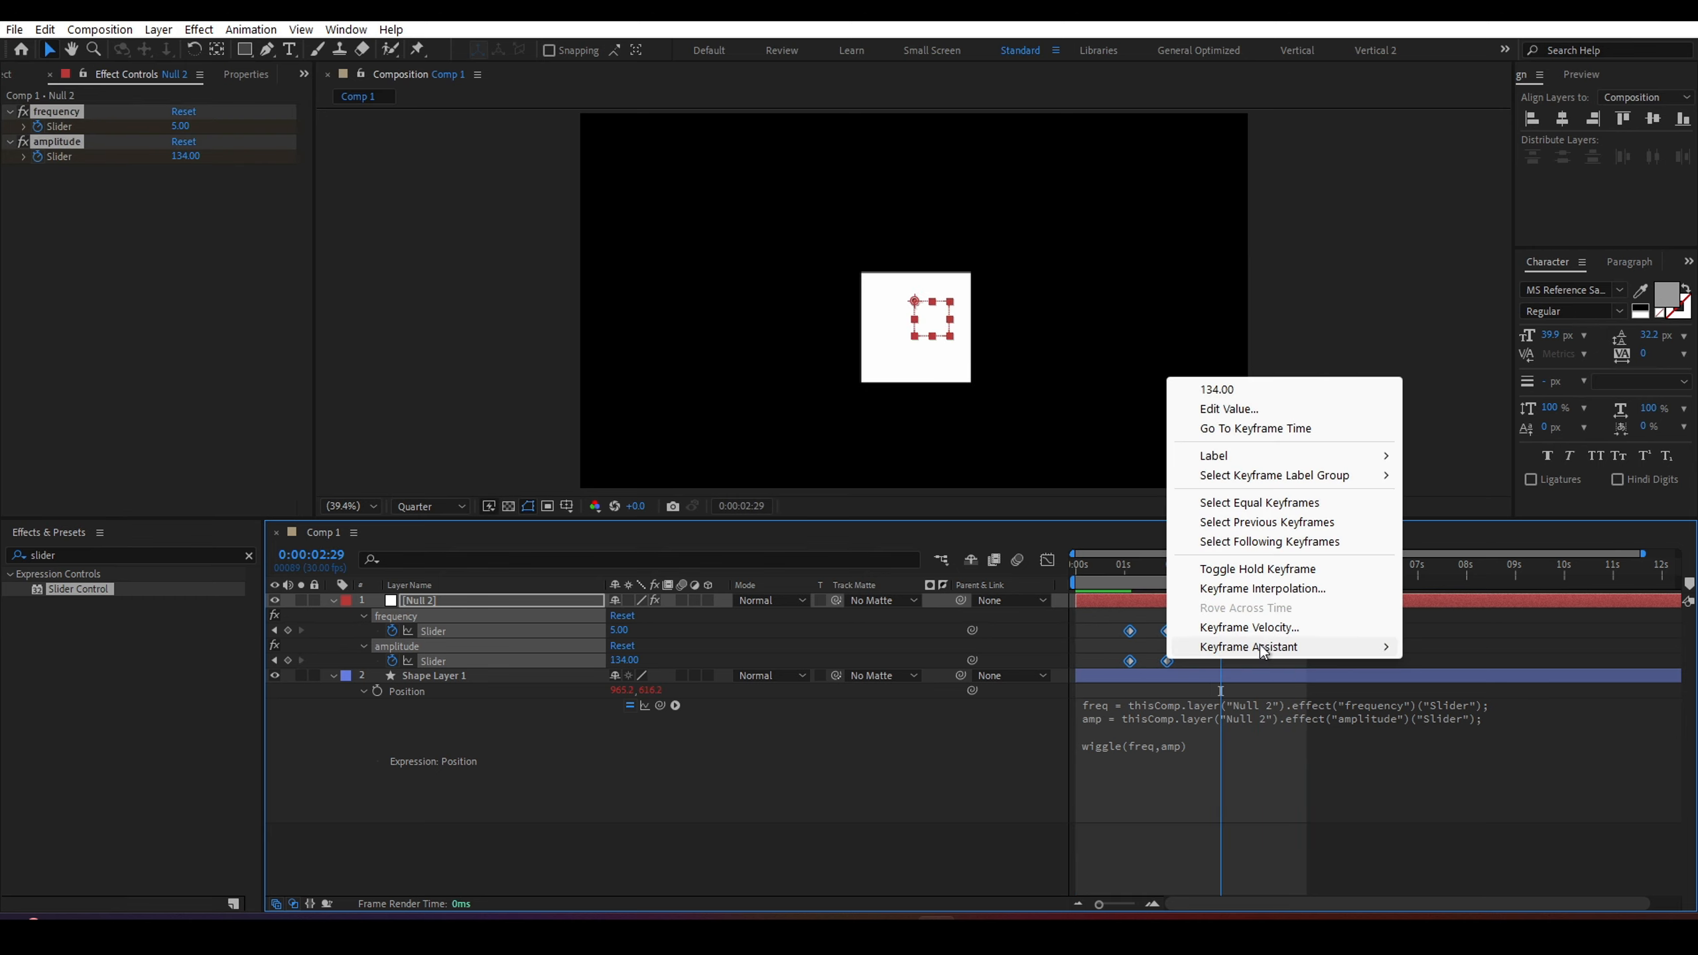
left_click(1112, 616)
left_click_drag(1113, 616, 1193, 656)
key("ctrl+c")
key("ctrl+v")
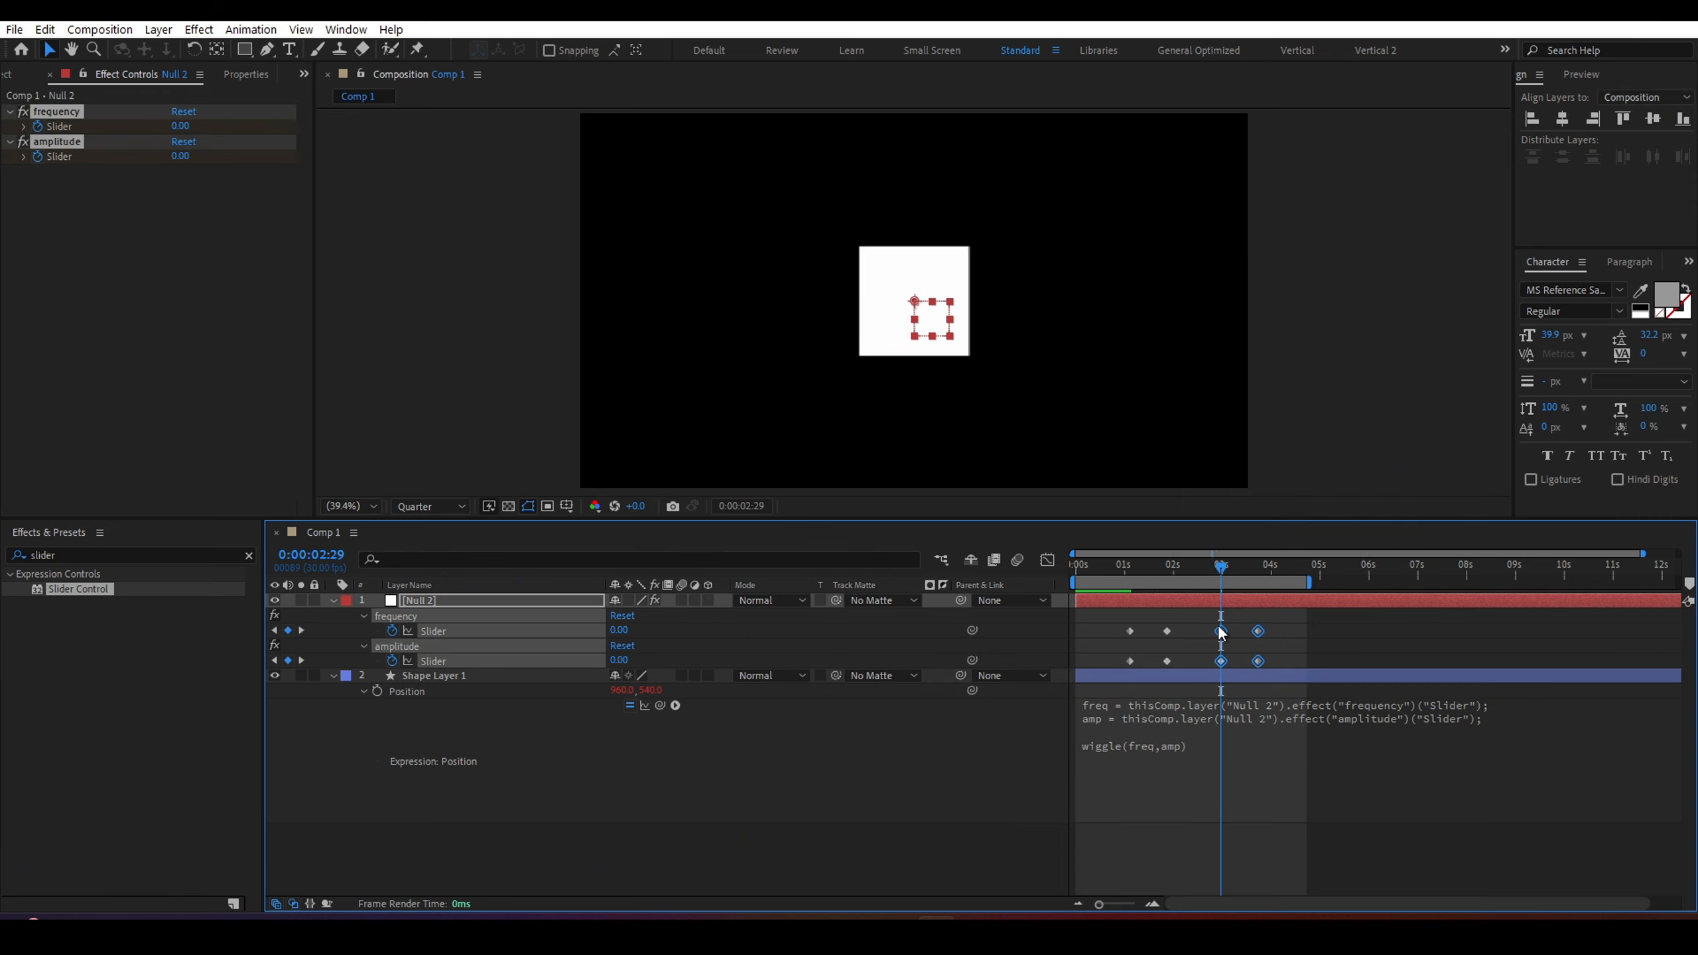
Time-reverse the pasted slider keyframes and extend the work area end to just past 5 seconds.
right_click(1220, 632)
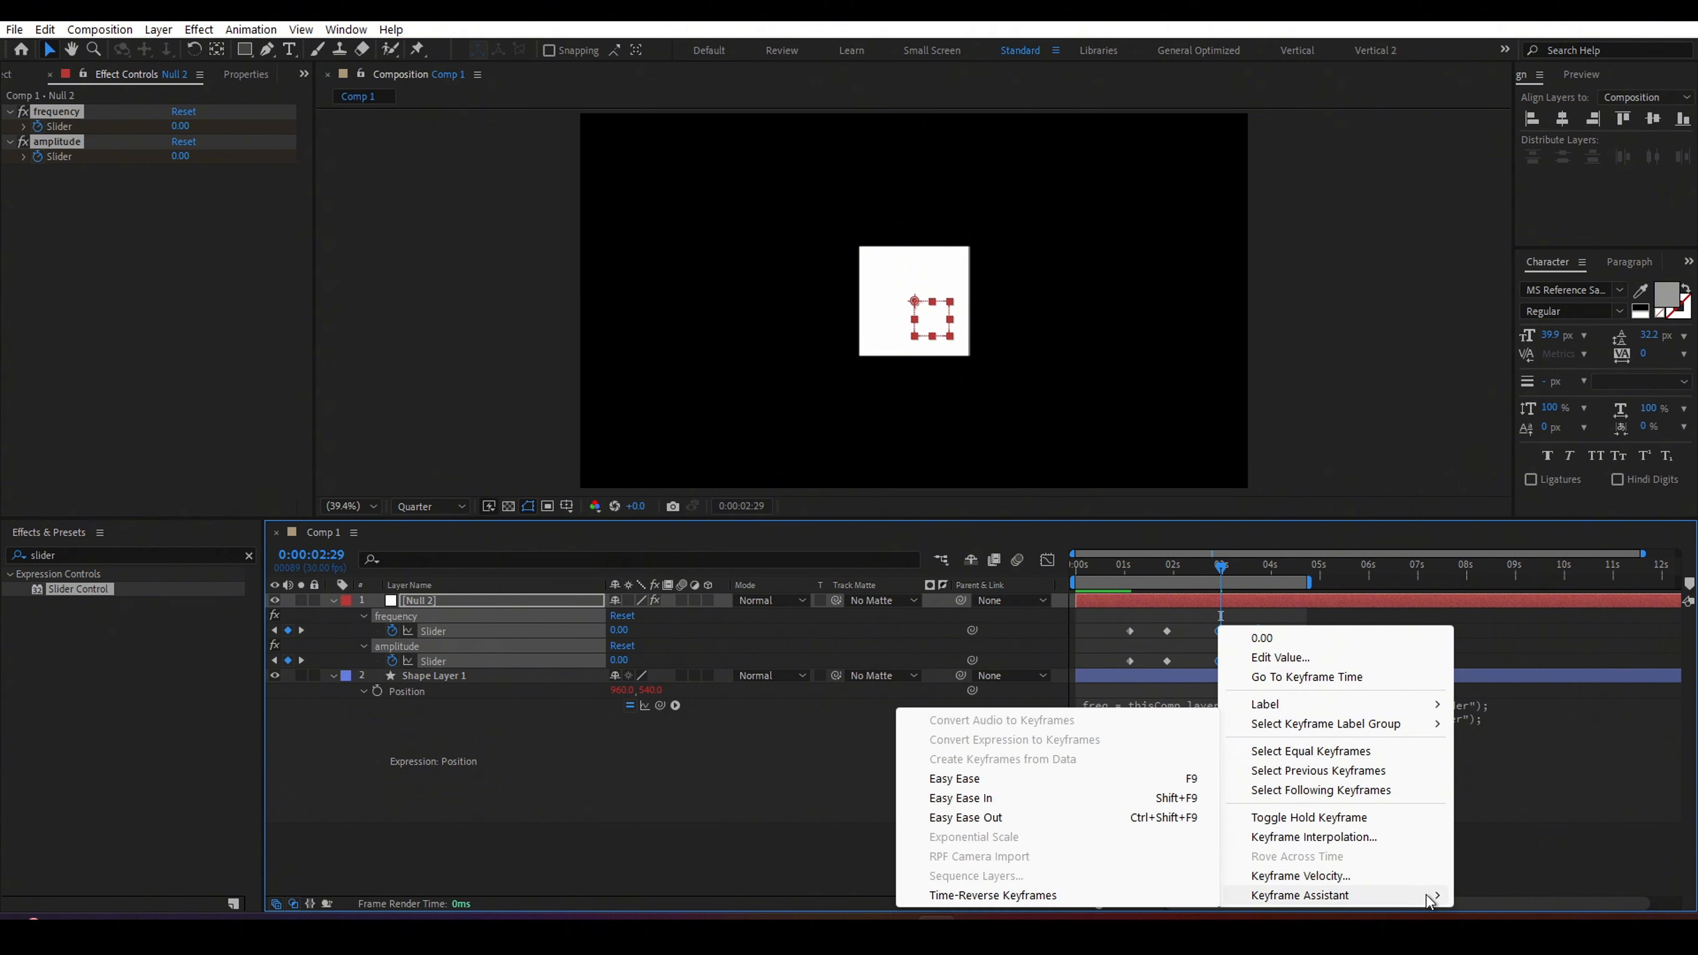
left_click(1136, 896)
left_click_drag(1210, 568, 1125, 573)
left_click_drag(1309, 582, 1338, 583)
Play back the animation from the start to check the wiggle ramping up and down.
key("space")
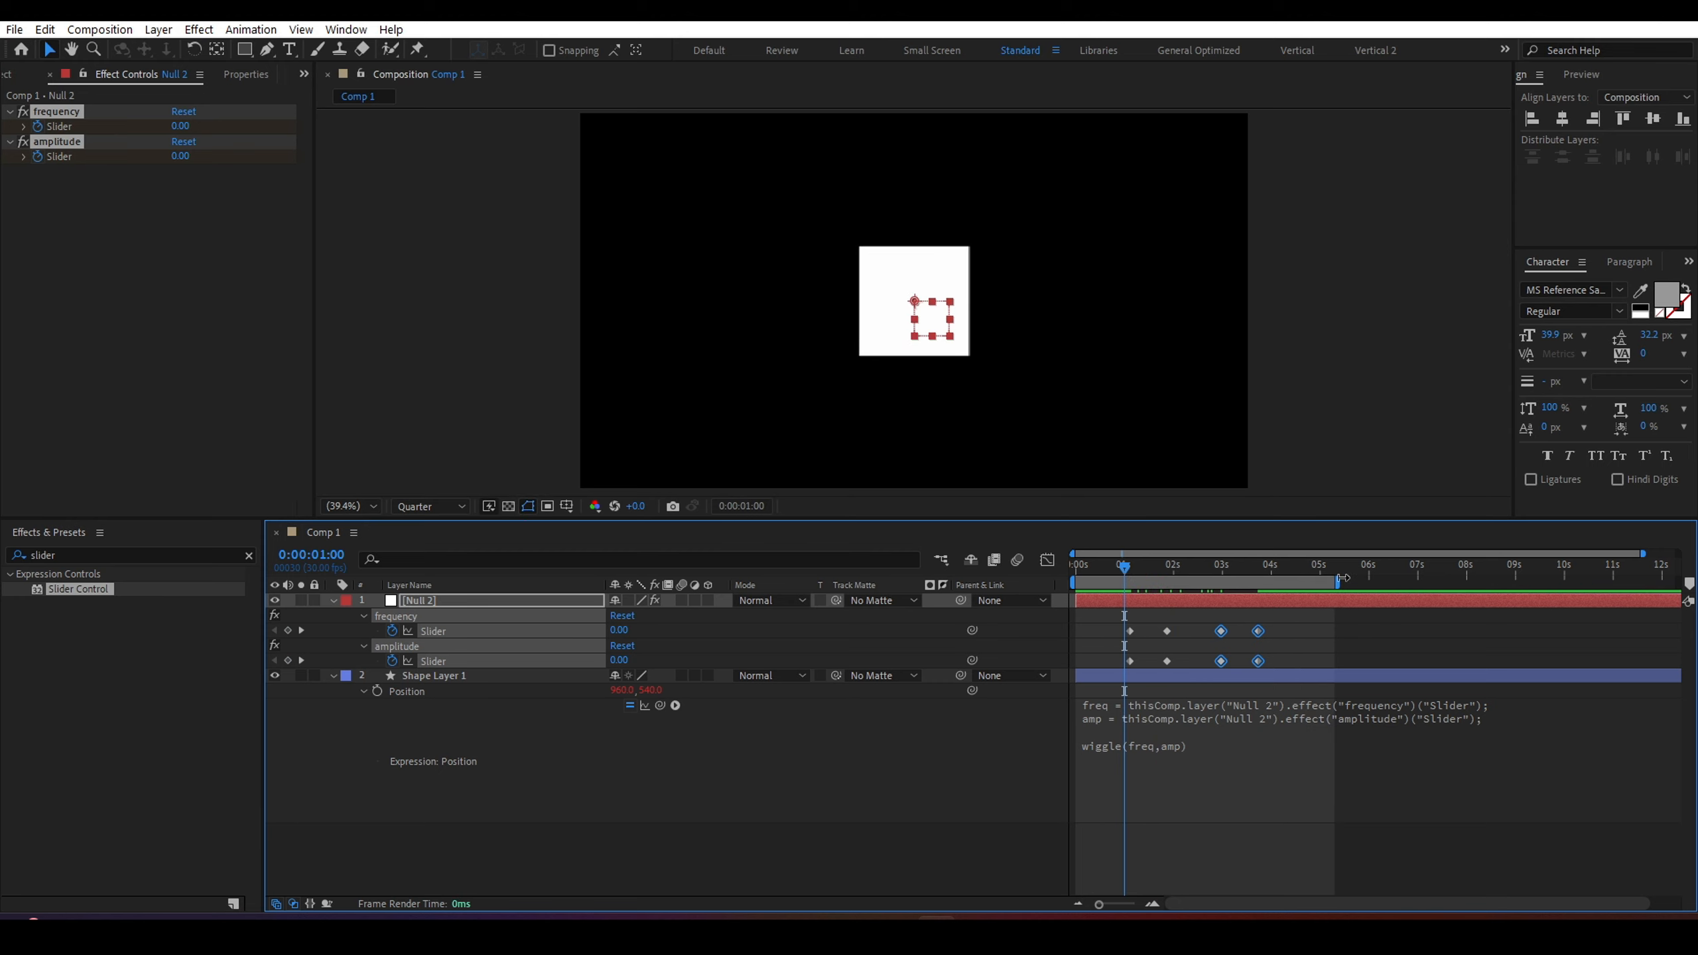
key("space")
left_click(1105, 572)
key("space")
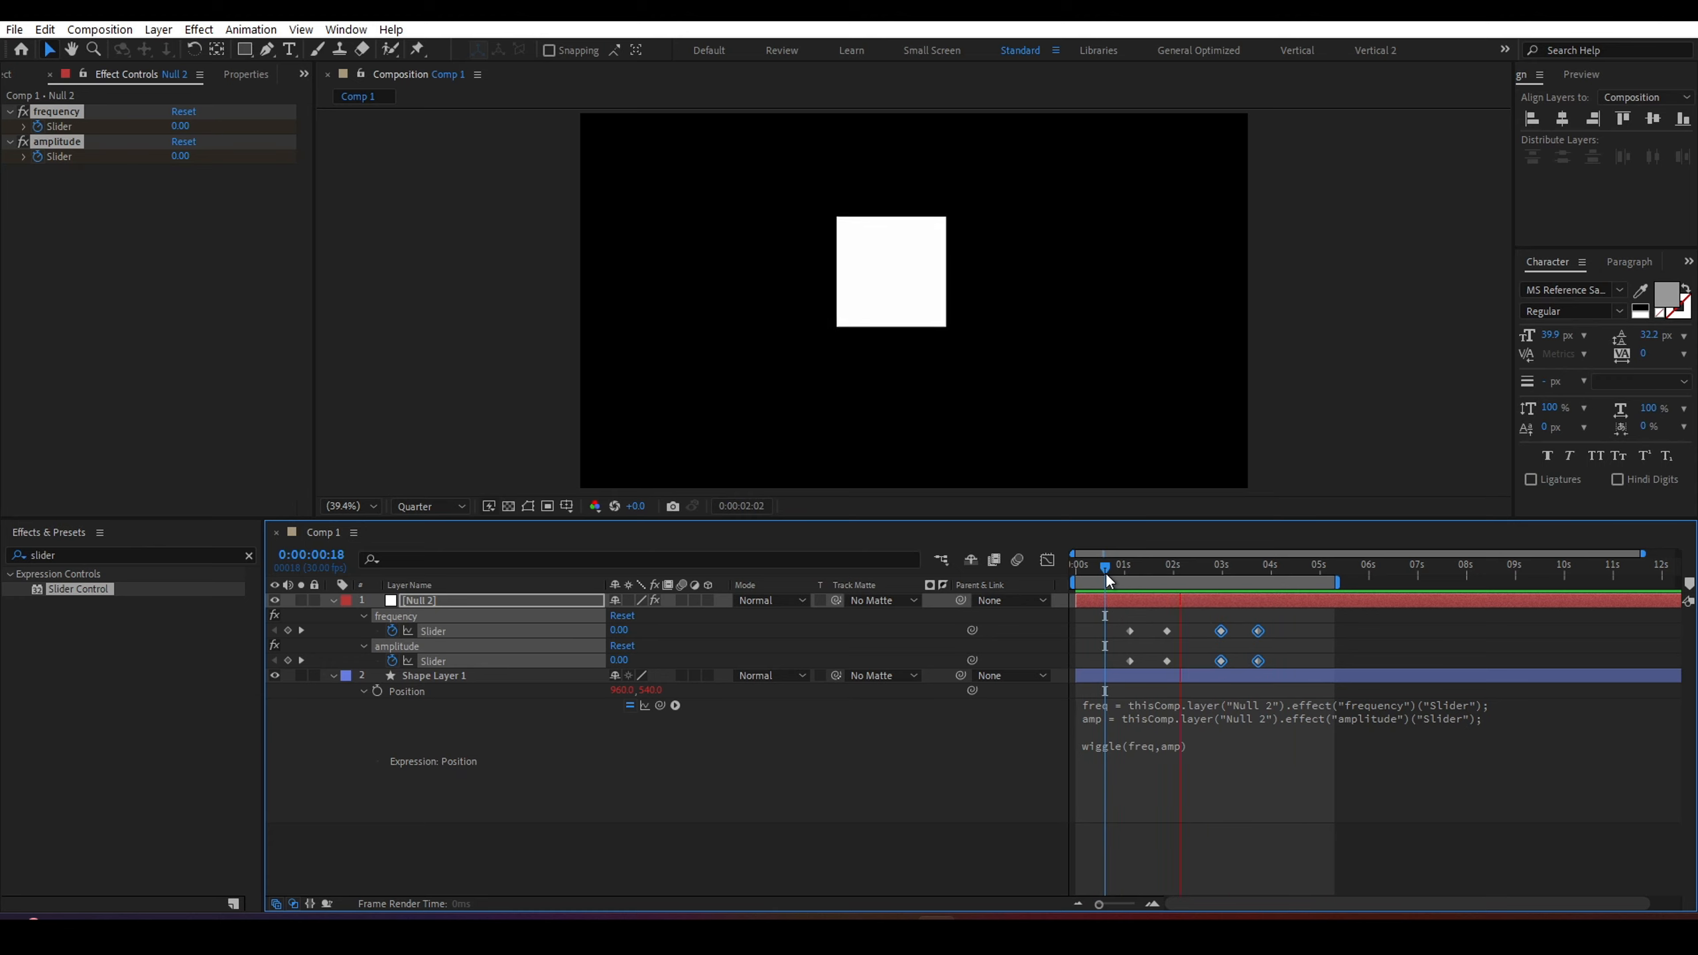
left_click_drag(1105, 571, 1082, 575)
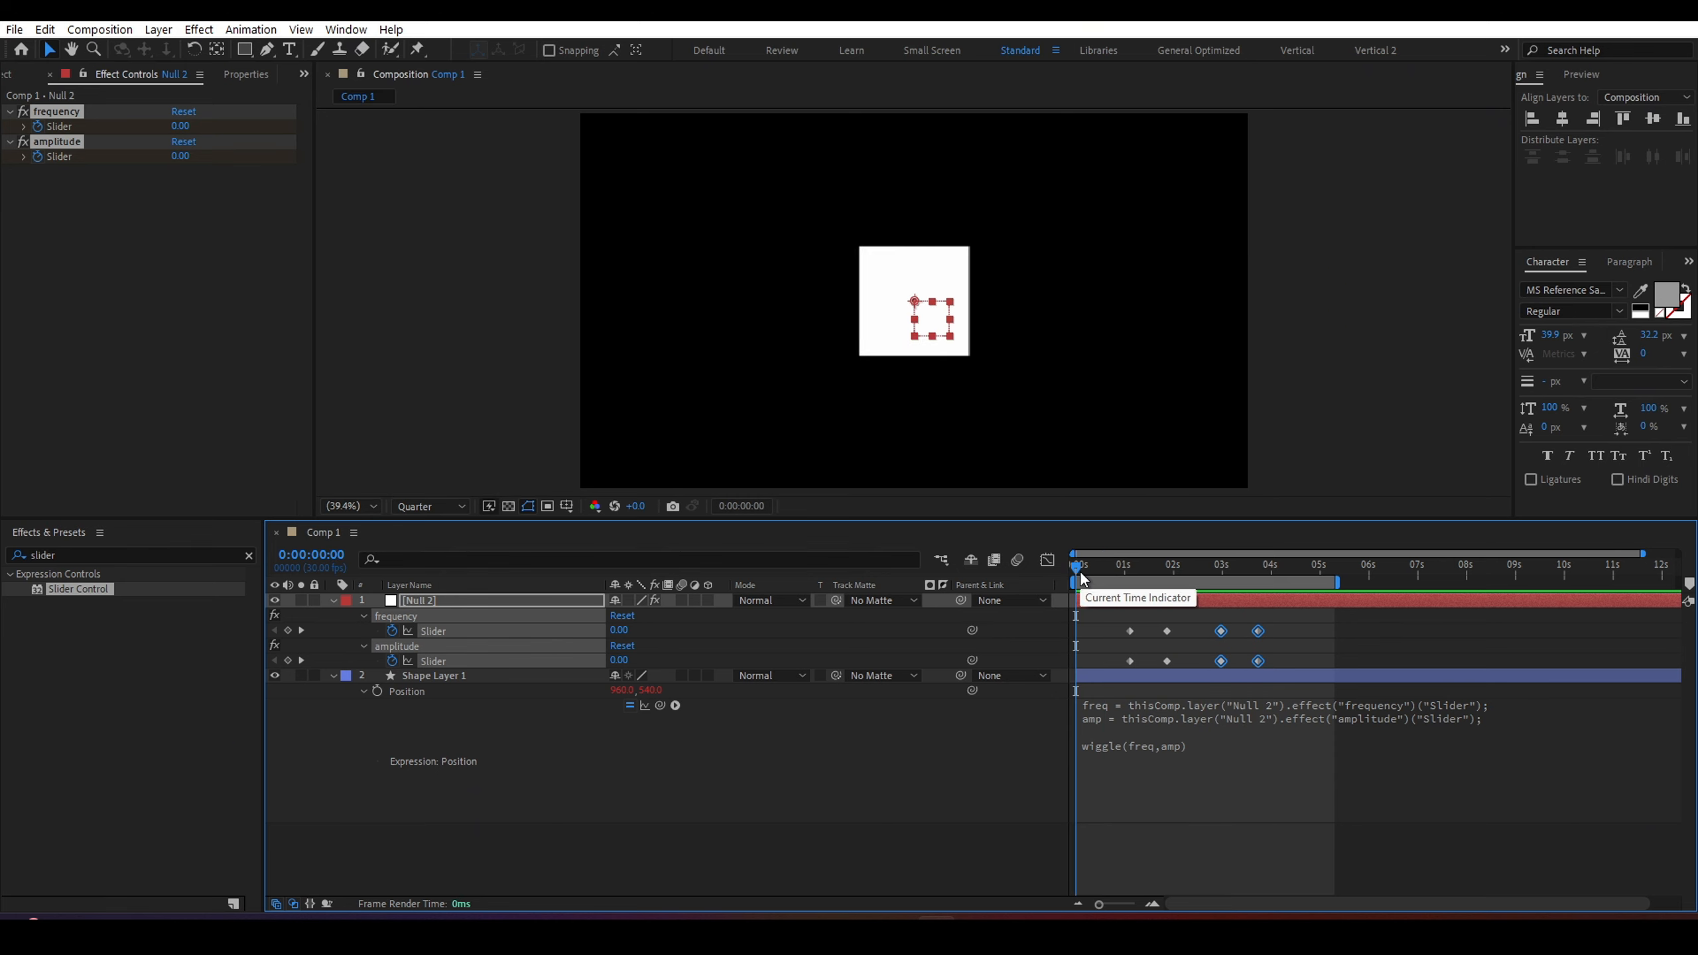